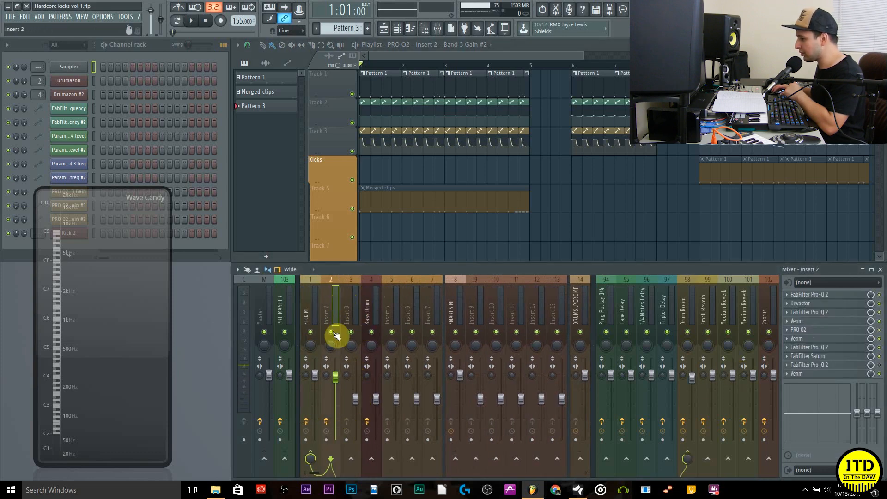
Narrow the Wave Candy spectrum display and play the pattern to hear the processed kick
left_click_drag(171, 324, 159, 323)
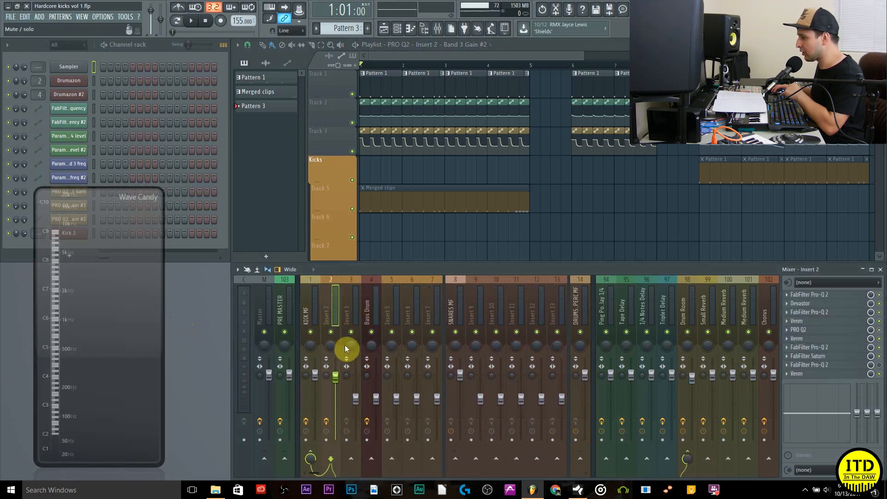
key("space")
key("space")
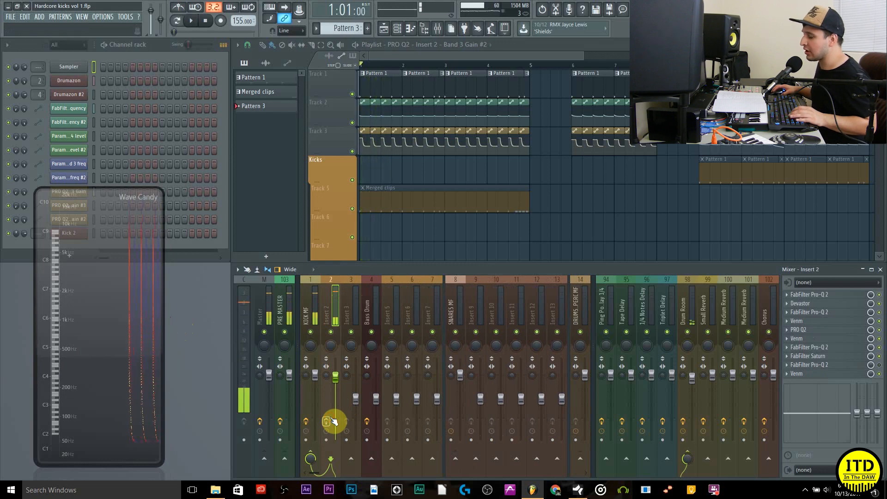
Open the Drumazon instrument feeding Insert 2, move its window clear, and audition the kick
left_click(83, 81)
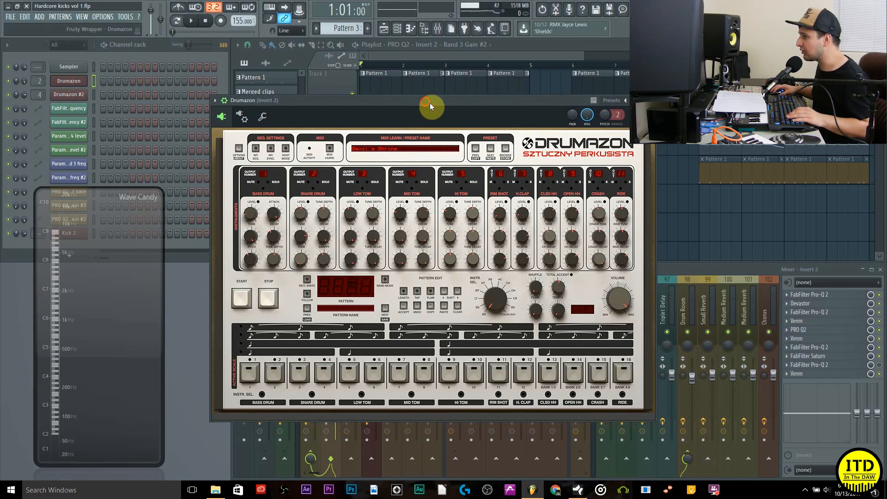
left_click_drag(429, 103, 445, 105)
key("space")
key("space")
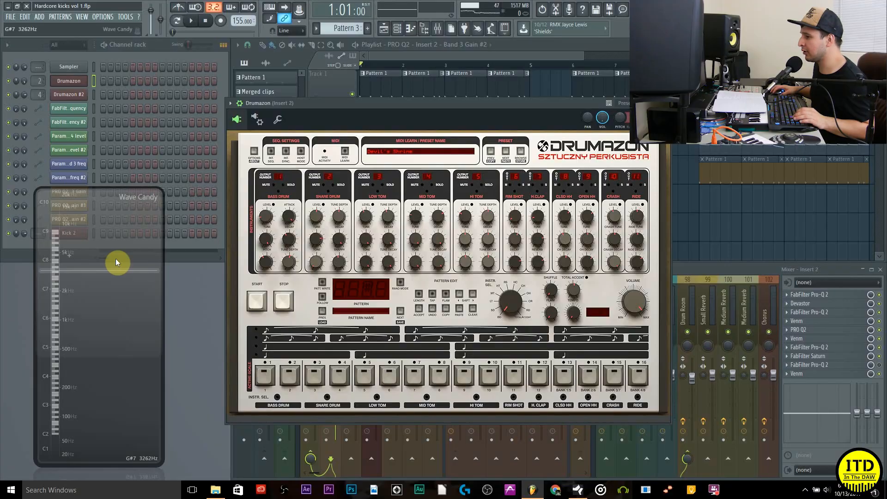
Make the Wave Candy display taller and play the raw Drumazon kick again, closing the instrument window when done
left_click_drag(98, 192, 158, 154)
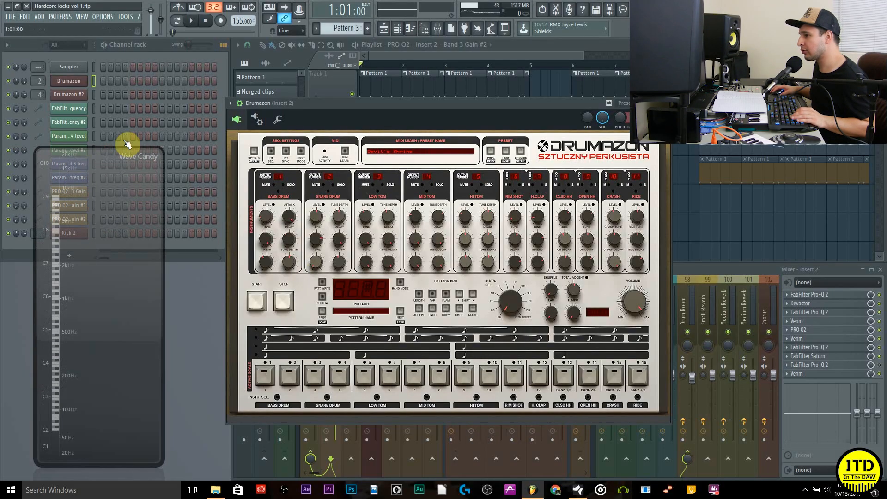
left_click(664, 103)
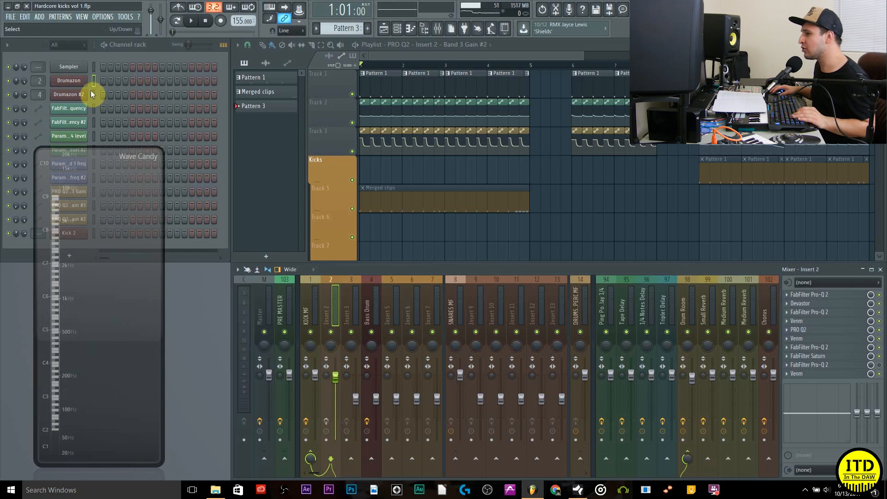
left_click(84, 81)
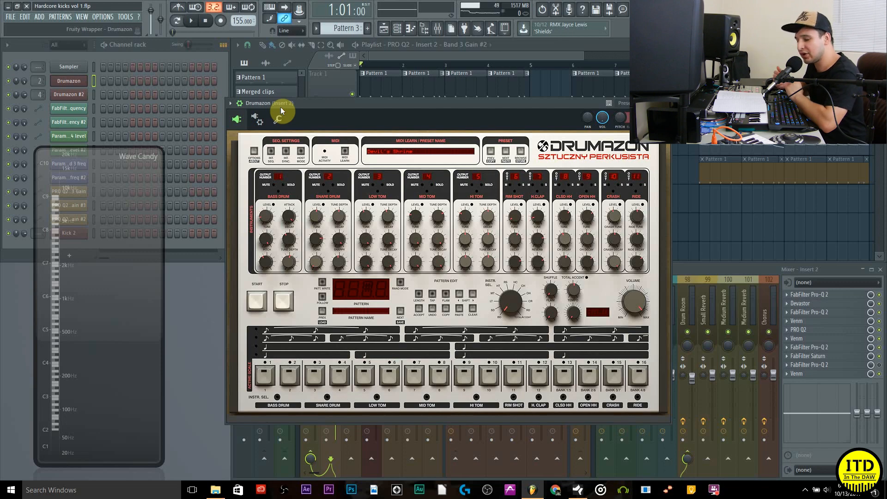
key("space")
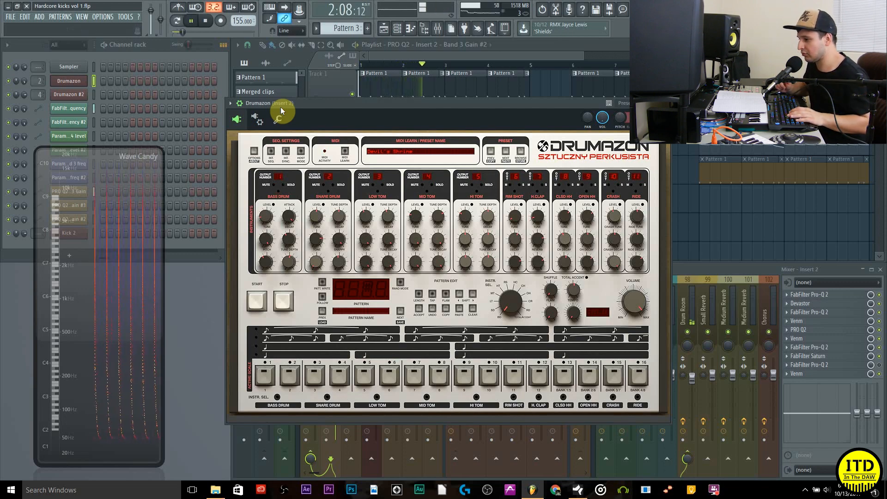
key("space")
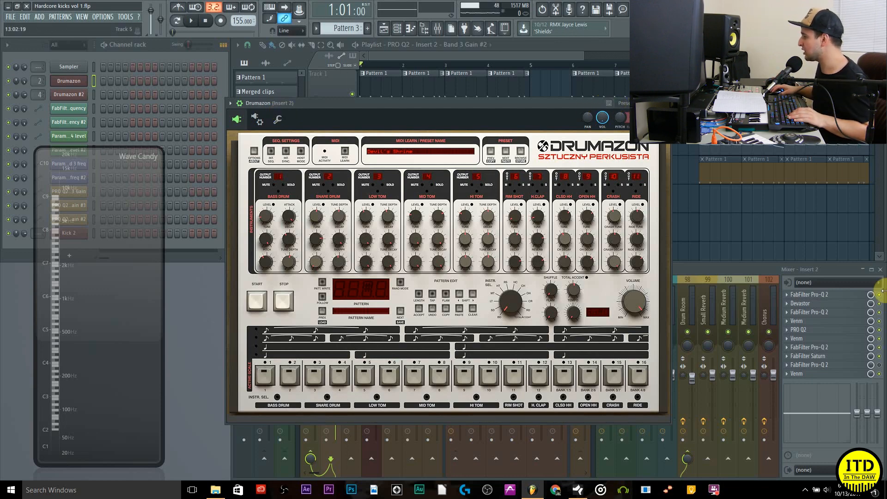
left_click(665, 103)
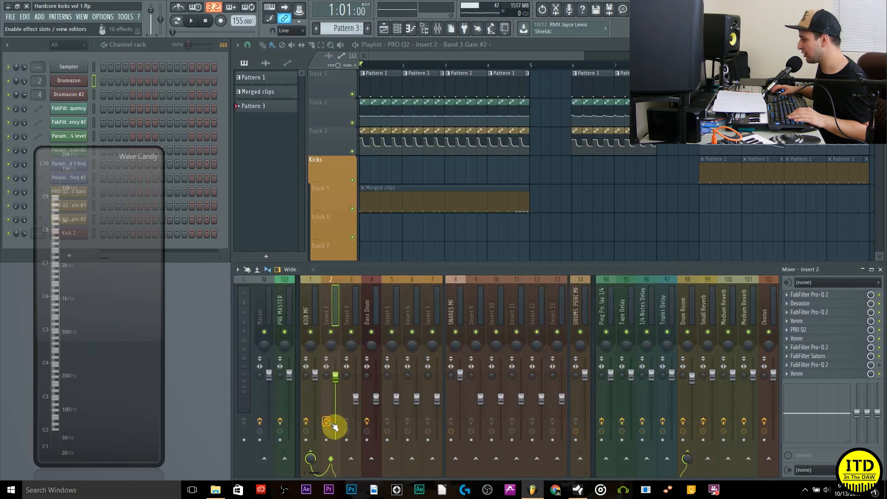
Disable the effects on Insert 2 that follow the first FabFilter Pro-Q 2, leaving only that EQ active
left_click(880, 330)
left_click(880, 339)
left_click(879, 348)
left_click(879, 355)
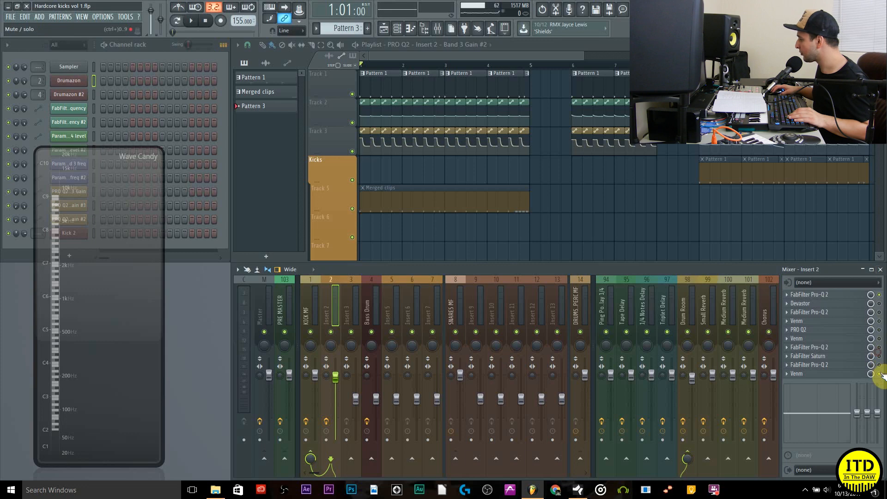
Open the first FabFilter Pro-Q 2 on Insert 2 and compare the kick with the EQ on and bypassed
left_click(838, 295)
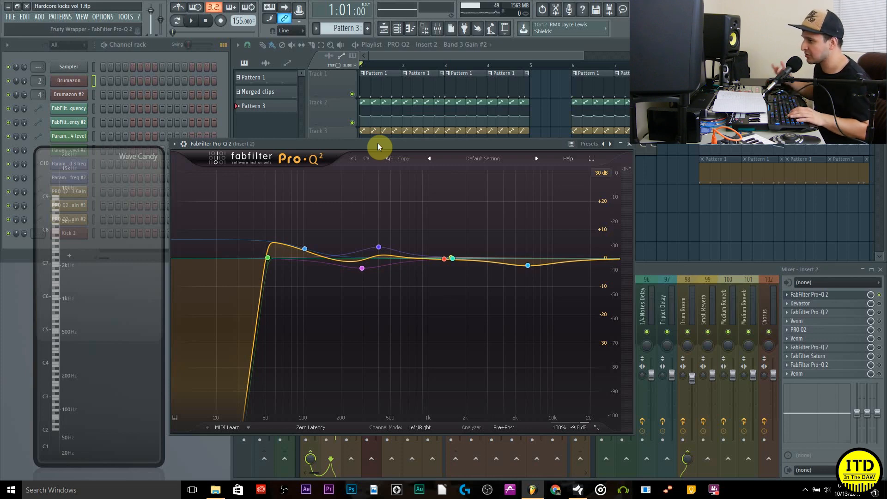
key("space")
key("space")
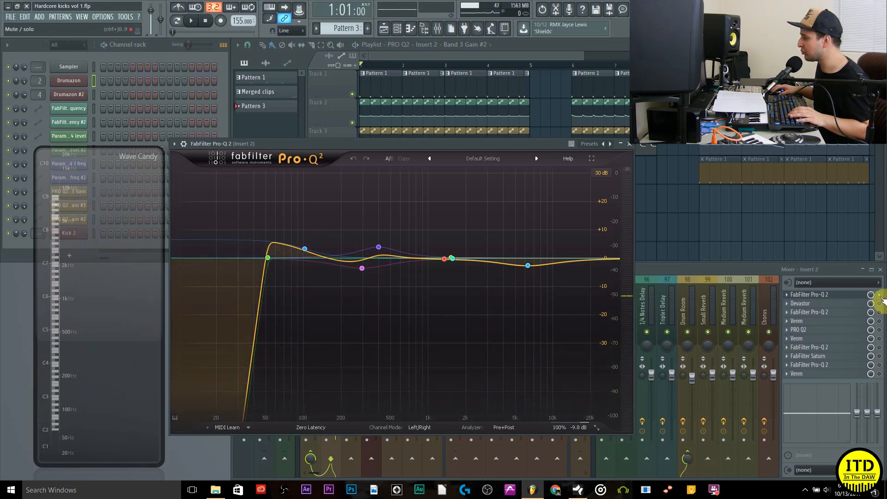
left_click(881, 296)
key("space")
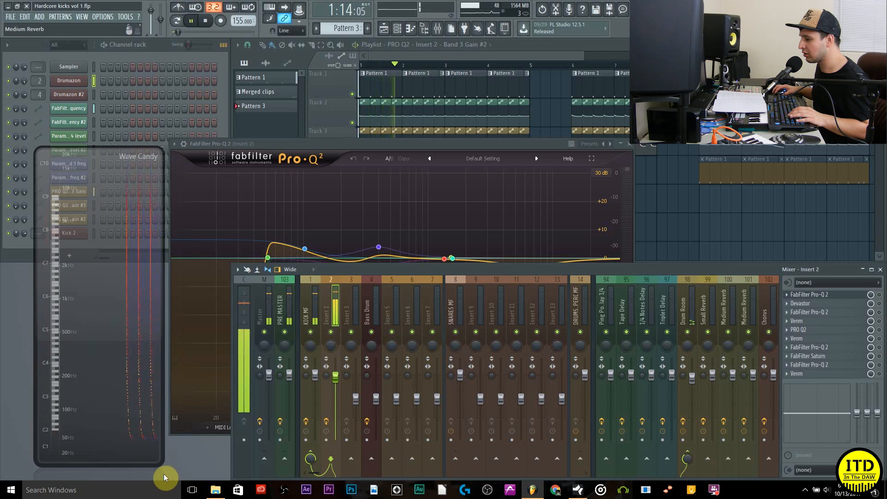
key("space")
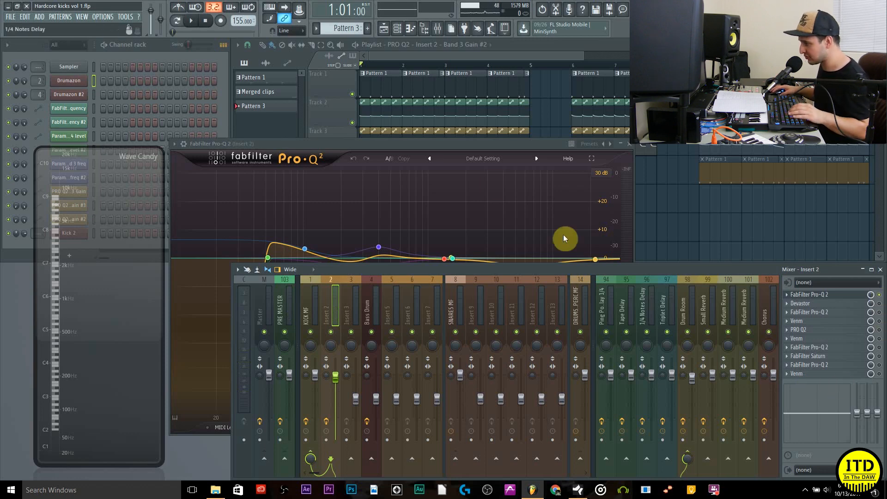
Bring the first EQ back into view, play the kick through its analyzer, and check the Drumazon source settings
mouse_move(467, 145)
left_mouse_down()
mouse_move(483, 145)
mouse_move(478, 136)
left_mouse_up()
key("space")
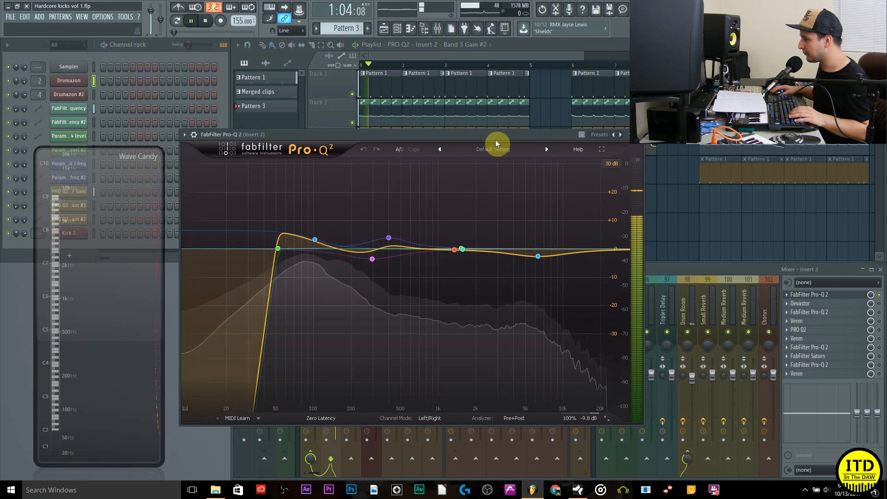
key("space")
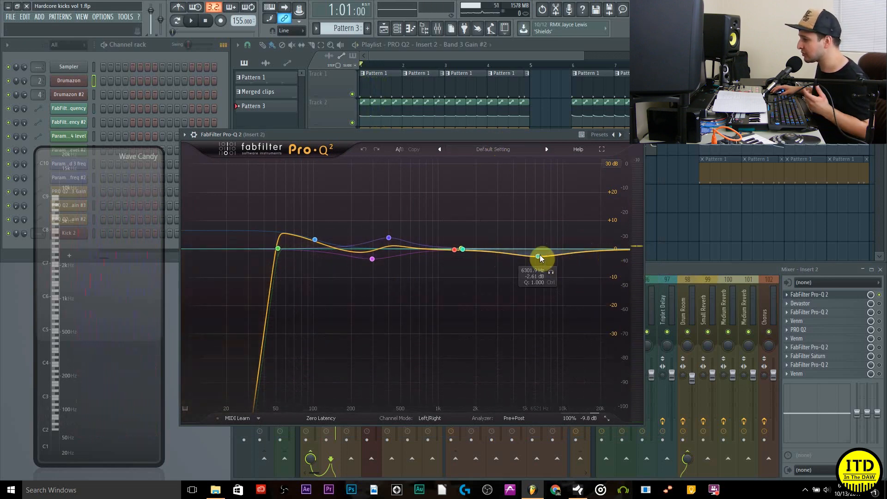
left_click(85, 81)
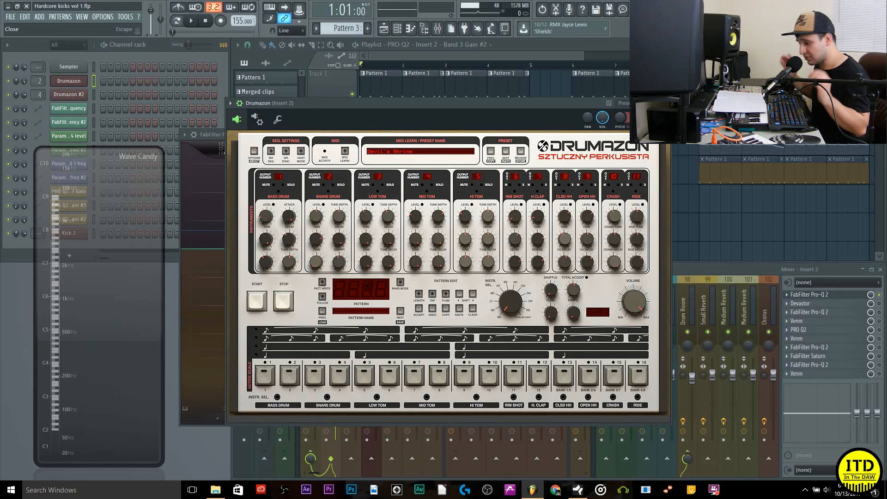
left_click(664, 103)
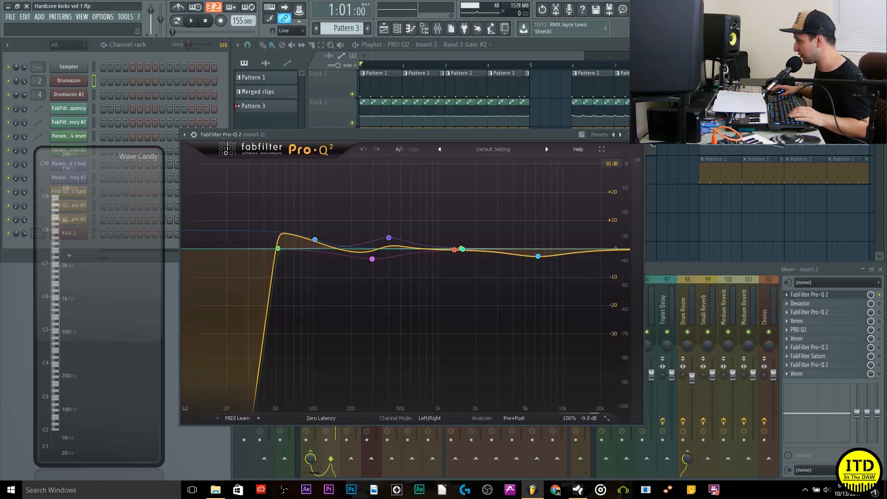
Enable Devastor in Insert 2's second slot, open it, and audition the kick through its distortion
left_click(880, 307)
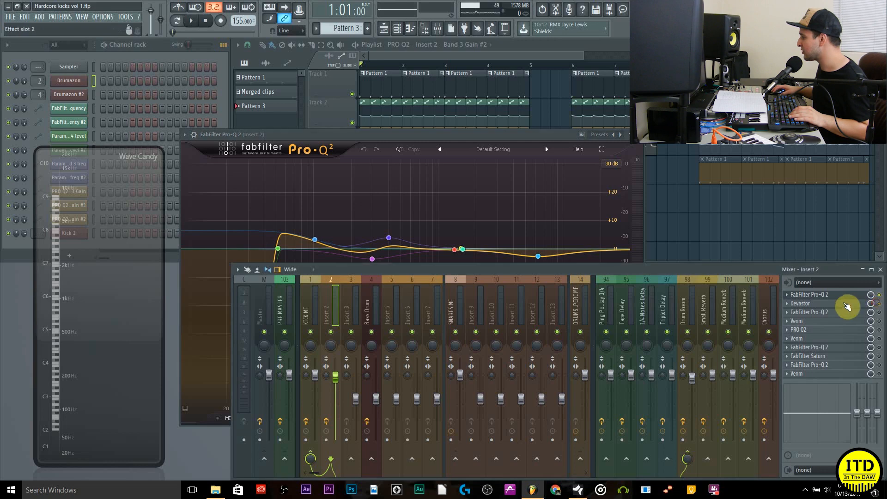
left_click(848, 303)
left_click_drag(422, 174, 517, 175)
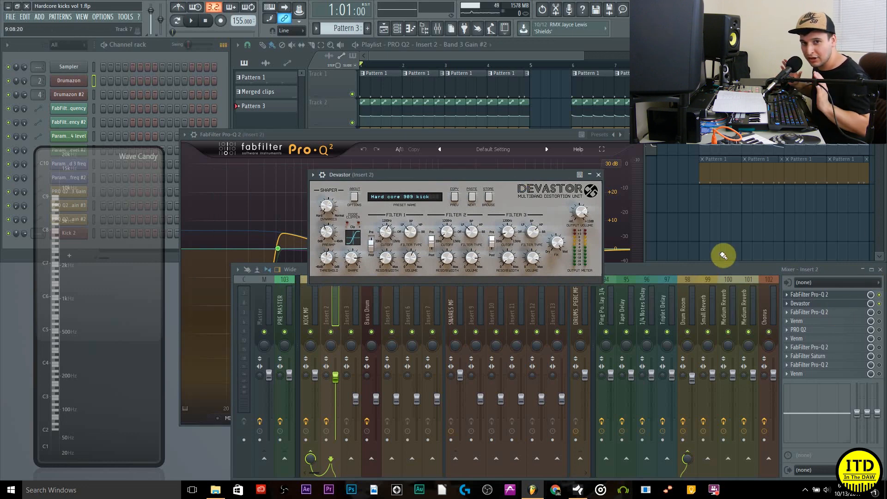
key("space")
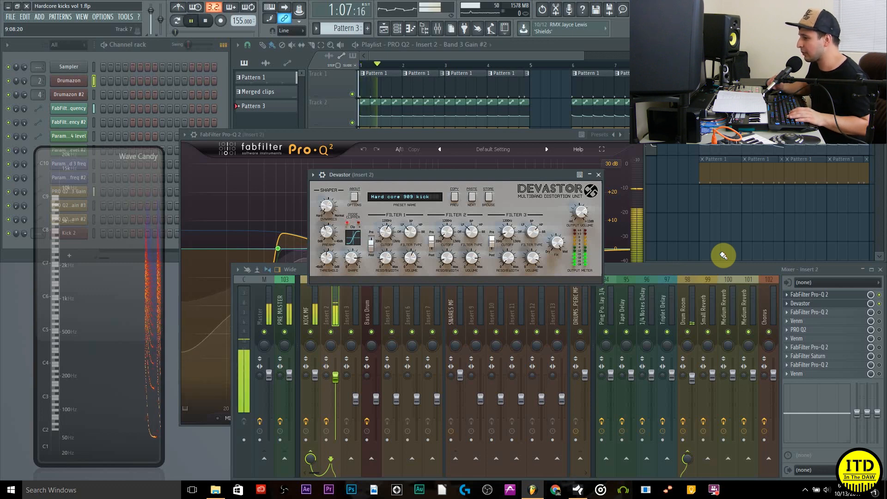
key("space")
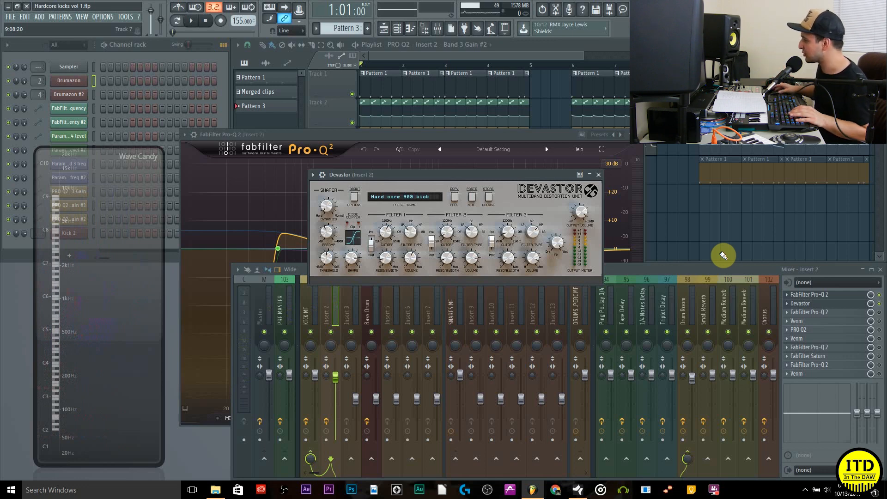
Enable the FabFilter Pro-Q 2 after Devastor, open it, and compare the kick with this EQ bypassed and active
left_click(862, 317)
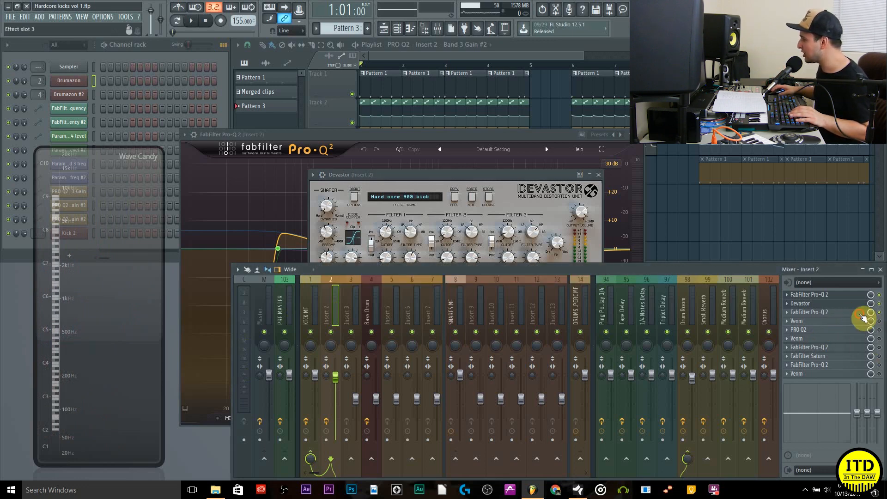
left_click(862, 317)
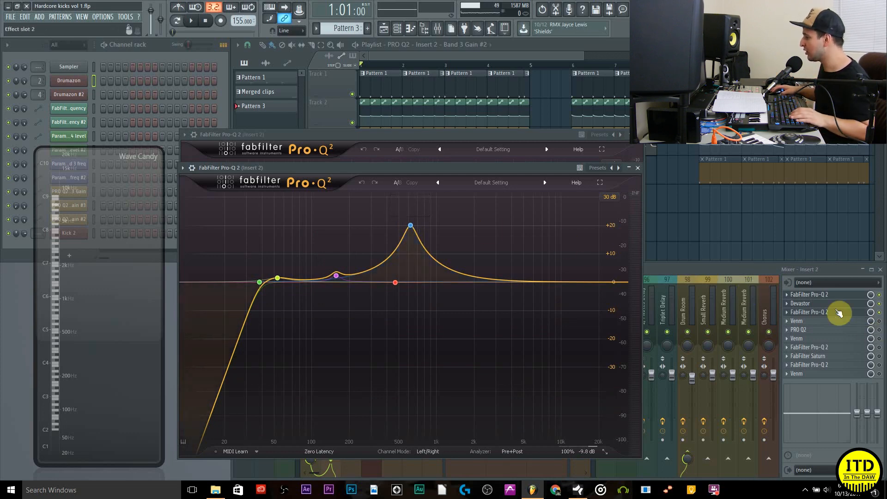
left_click(880, 312)
key("space")
key("space")
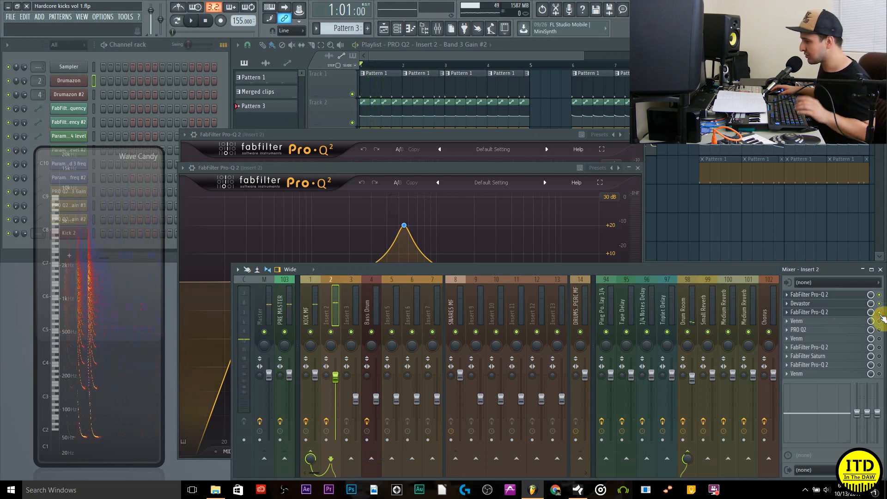
key("space")
key("space")
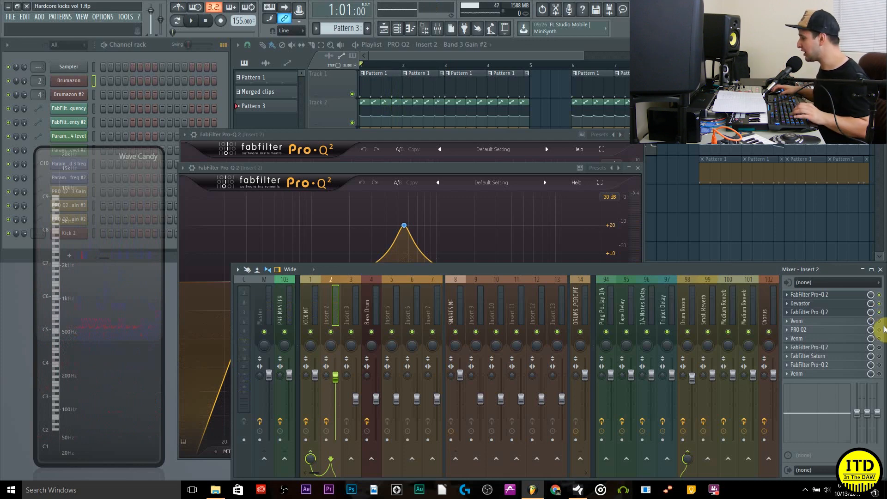
Open the Venm distortion in Insert 2's fourth slot and play the kick through it
left_click(854, 322)
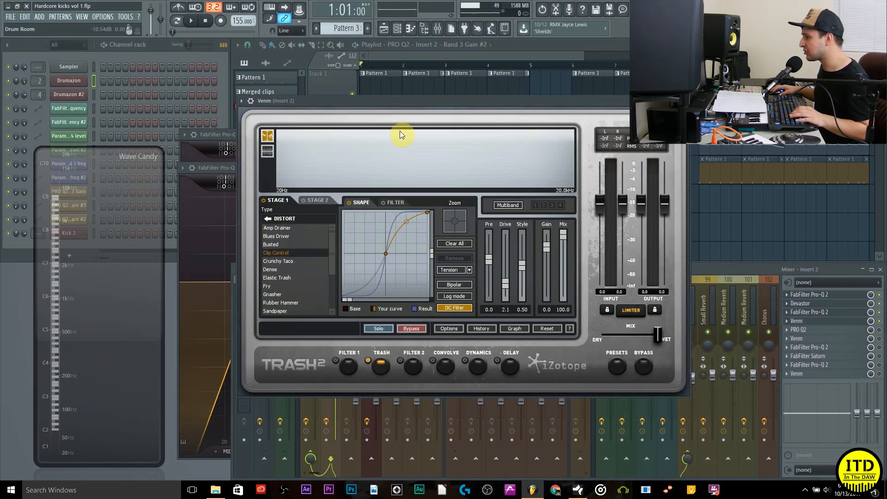
key("space")
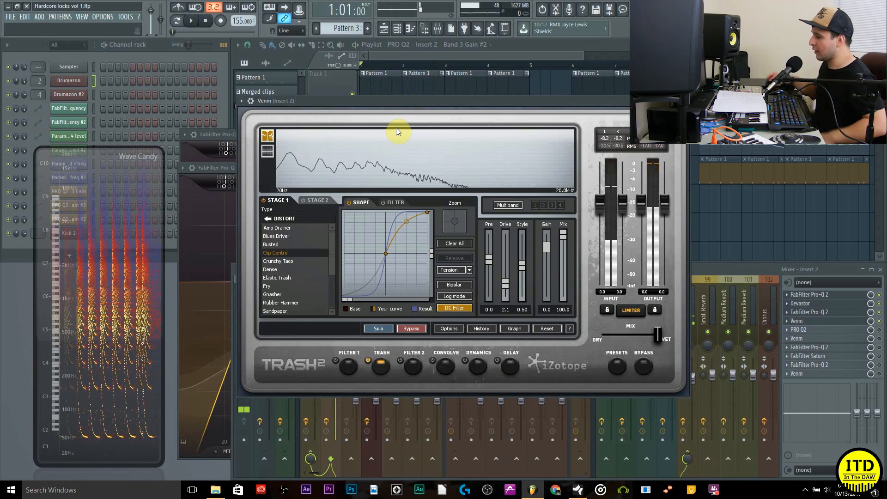
key("space")
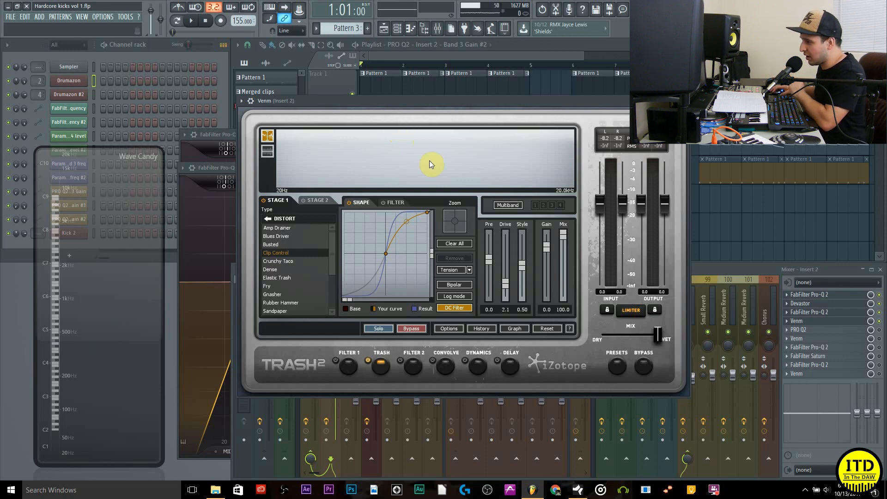
Bend the upper half of the Stage 1 distortion shape curve upward and audition the kick
left_click_drag(407, 229, 412, 232)
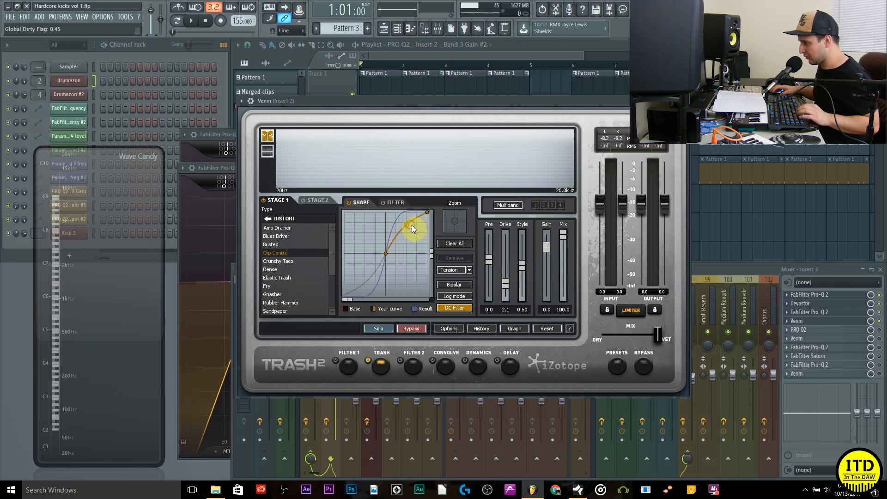
mouse_move(408, 224)
left_mouse_down()
mouse_move(395, 210)
mouse_move(414, 255)
mouse_move(396, 218)
mouse_move(406, 219)
left_mouse_up()
key("space")
key("space")
Try Bipolar mode on the Stage 1 shape, bending the upper curve while the kick plays, and switch Bipolar back off
left_click(451, 284)
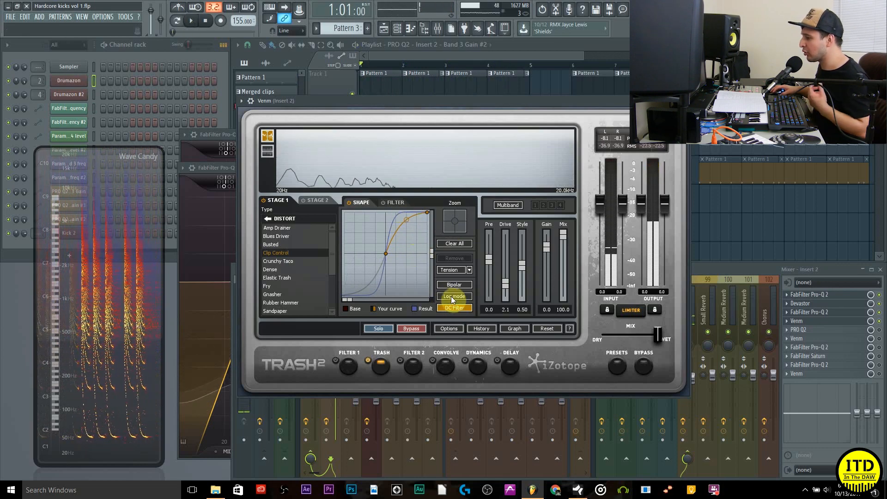
left_click_drag(405, 224, 396, 208)
key("space")
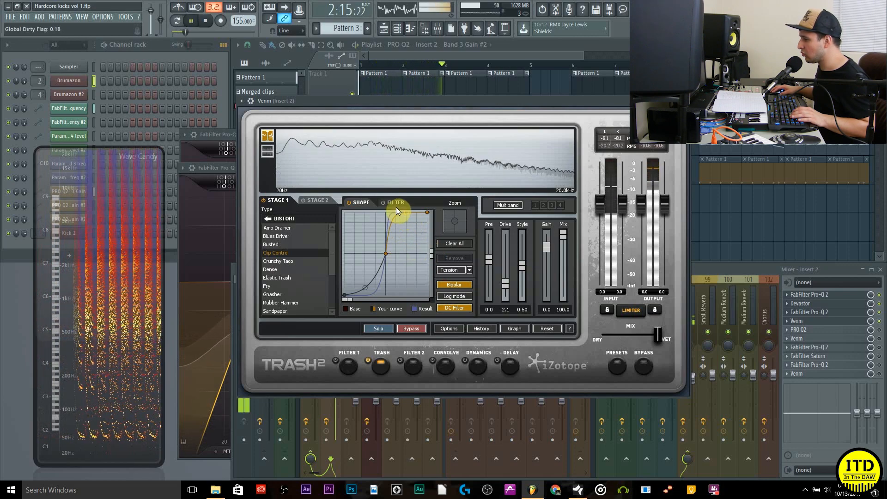
left_click_drag(420, 241, 409, 239)
key("space")
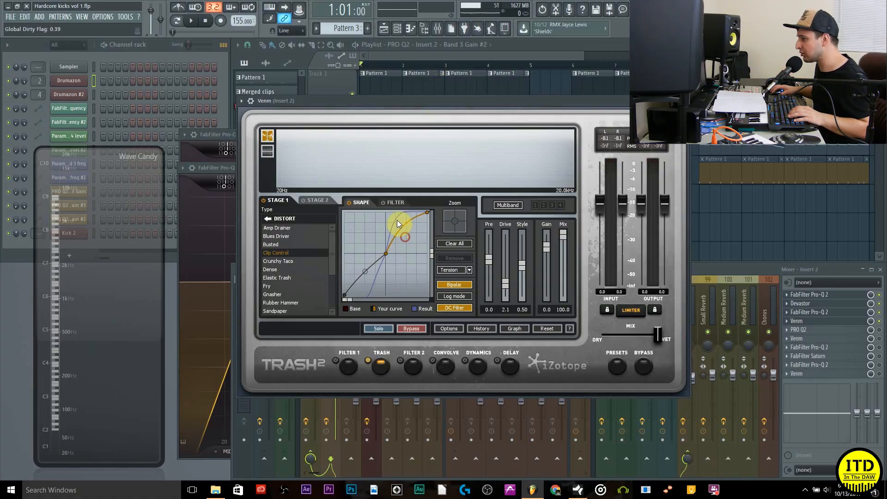
left_click(454, 285)
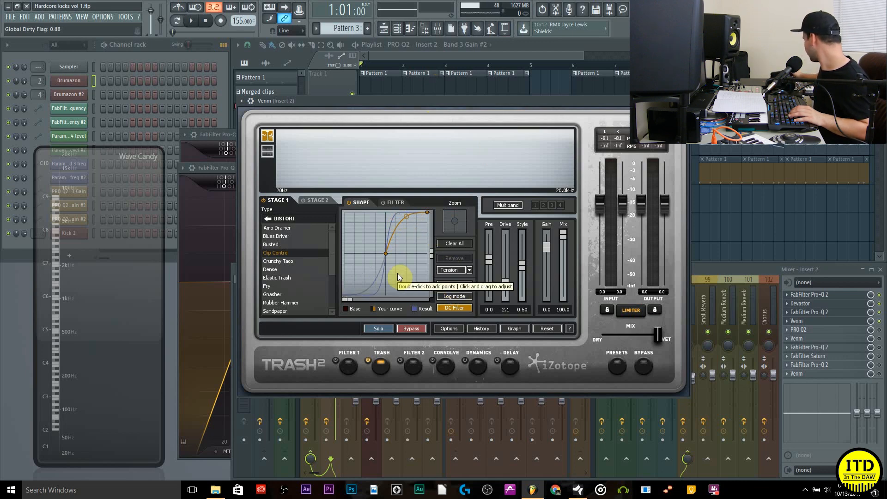
Compare the kick before and after adding the PRO Q2 EQ in Insert 2's fifth slot, with its window open
key("space")
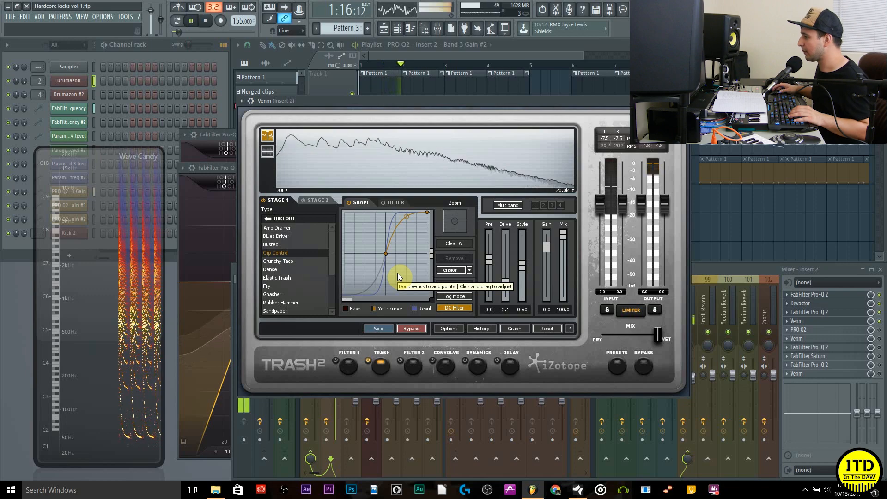
key("space")
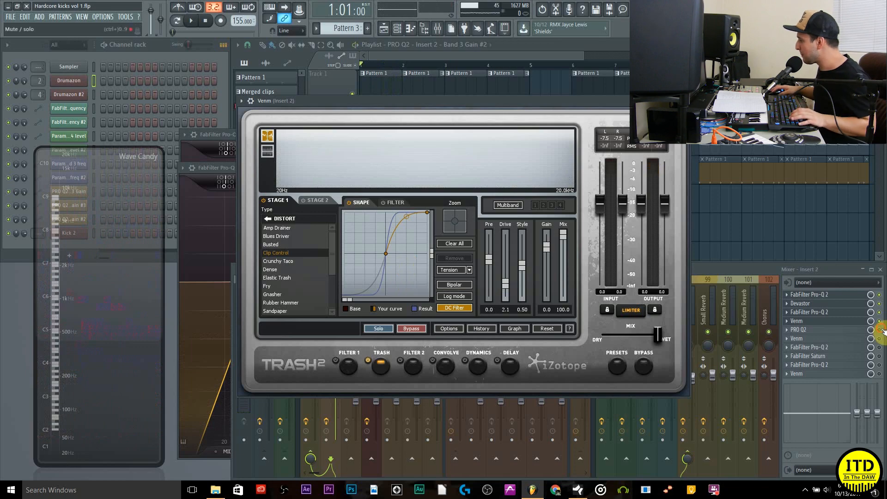
left_click(838, 328)
key("space")
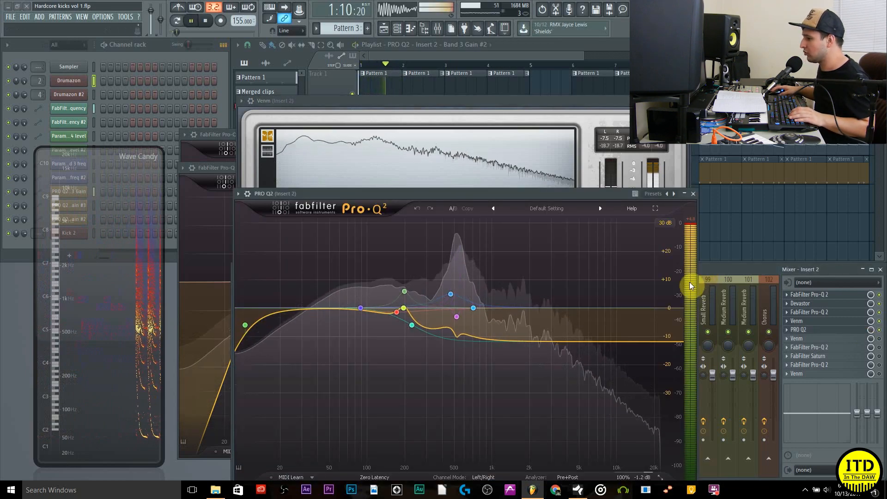
key("space")
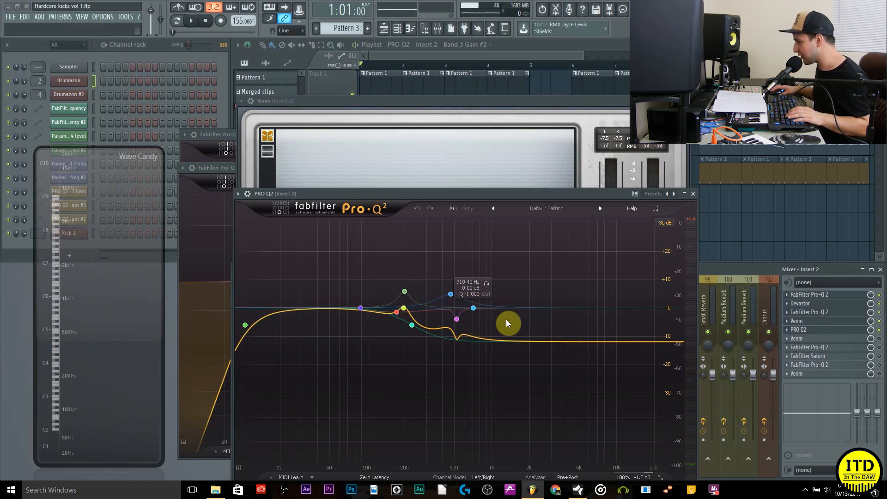
key("space")
key("space")
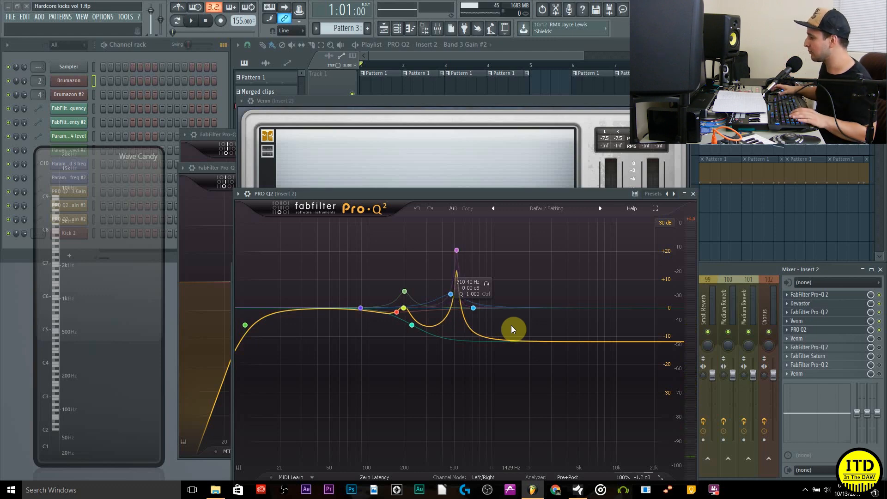
key("space")
Open the Venm in Insert 2's sixth slot, close the other plugin windows, and move Venm into clear view
left_click(687, 100)
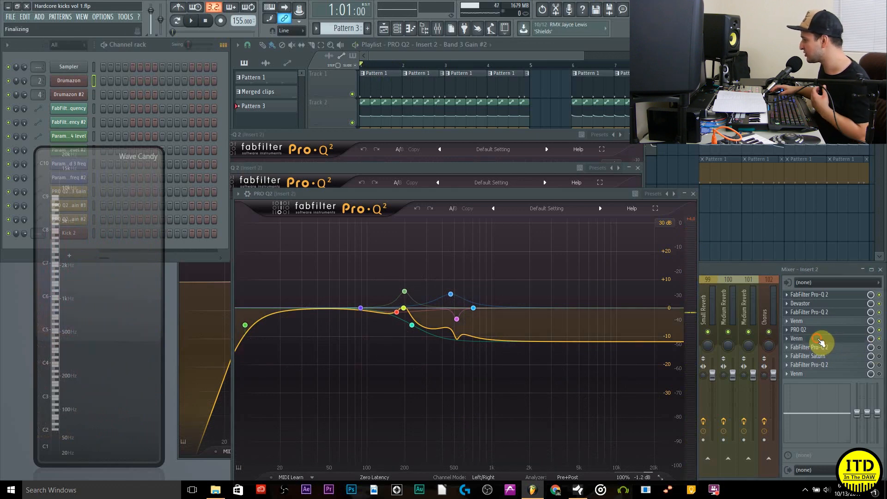
left_click(839, 347)
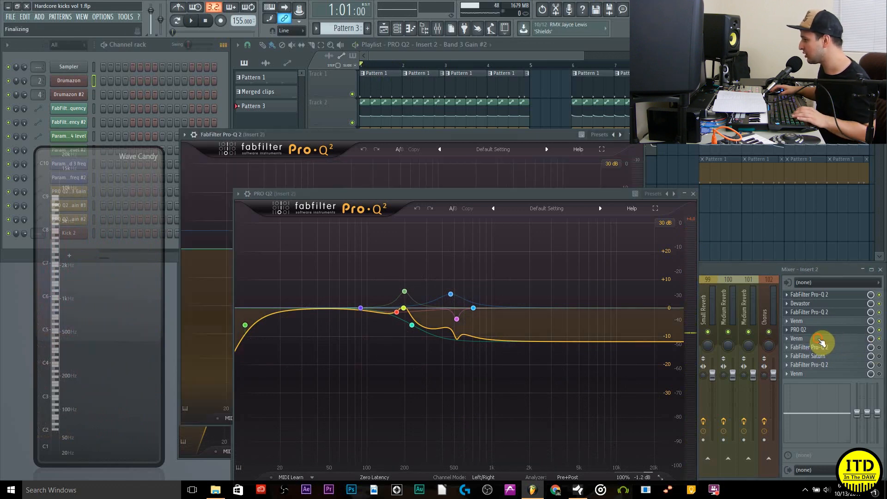
left_click(693, 194)
left_click(638, 135)
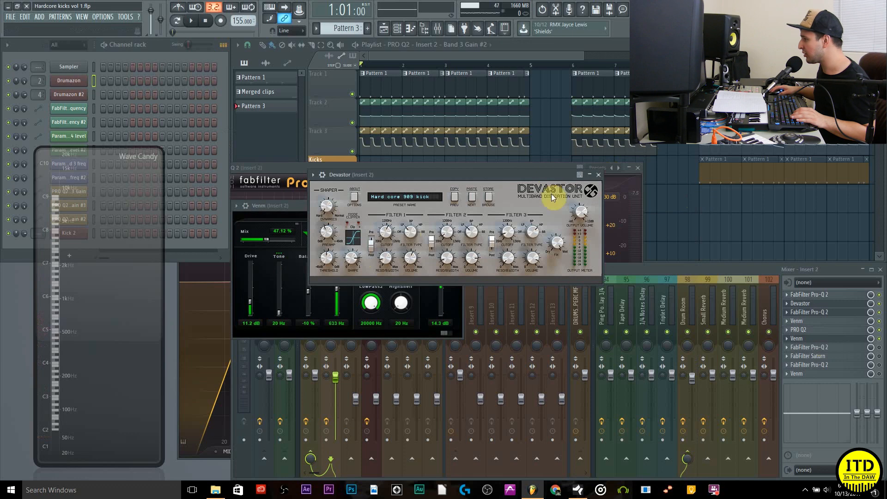
left_click(599, 175)
left_click(638, 168)
left_click_drag(374, 206, 418, 200)
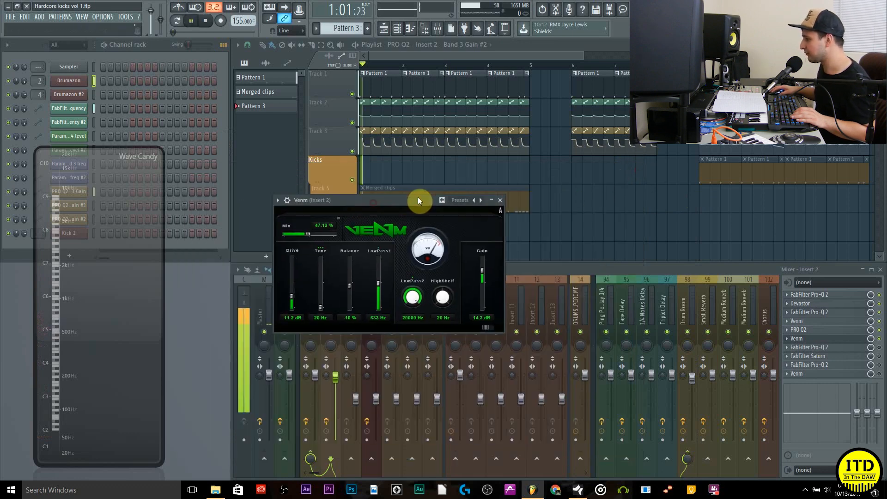
Play the kick through the sixth-slot Venm, review its front controls and back panel, and close it
key("space")
key("space")
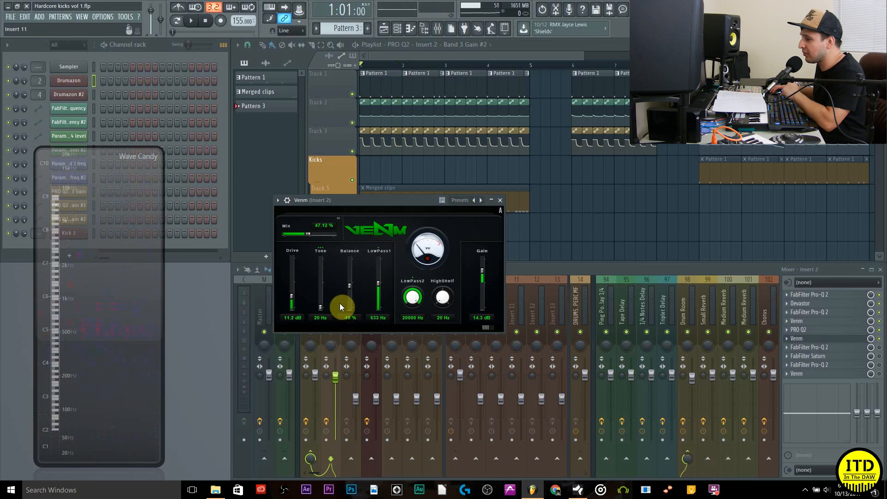
left_click(309, 296)
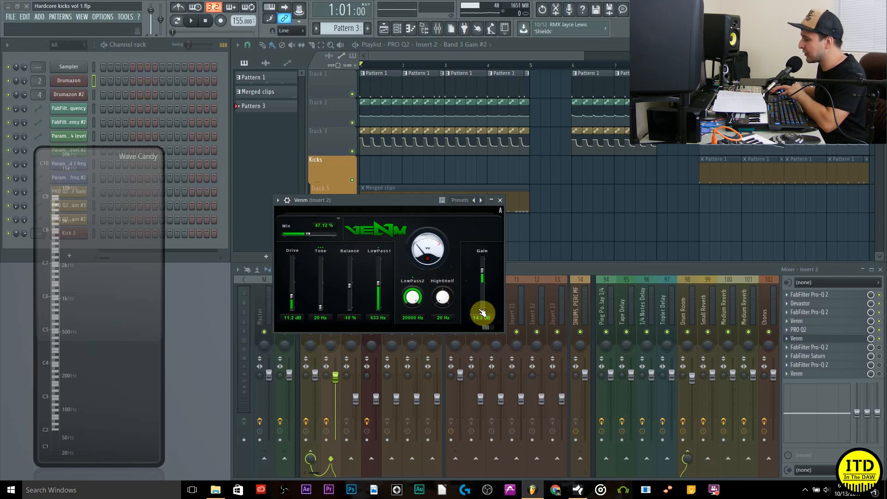
mouse_move(441, 299)
left_mouse_down()
mouse_move(441, 289)
mouse_move(442, 300)
mouse_move(456, 296)
left_mouse_up()
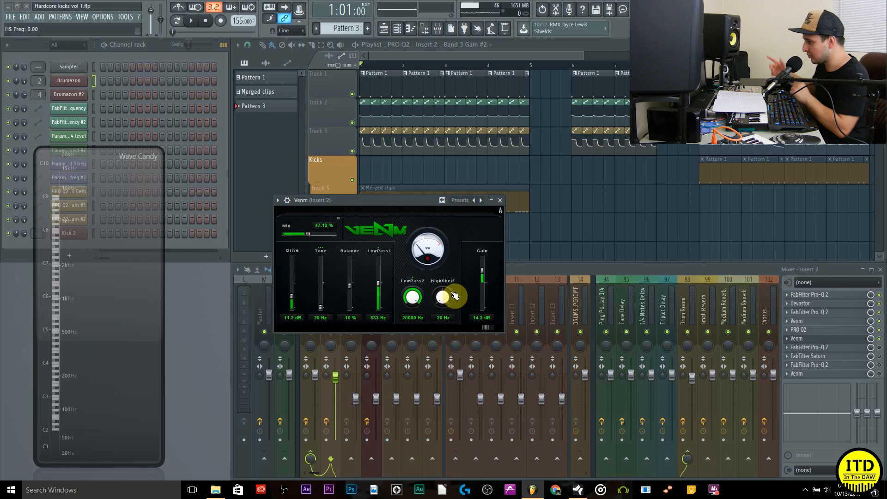
left_click(489, 330)
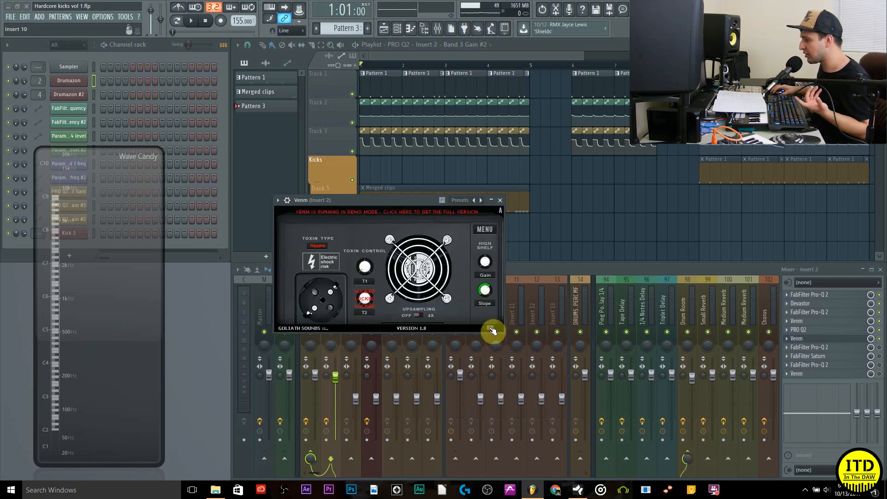
left_click(490, 329)
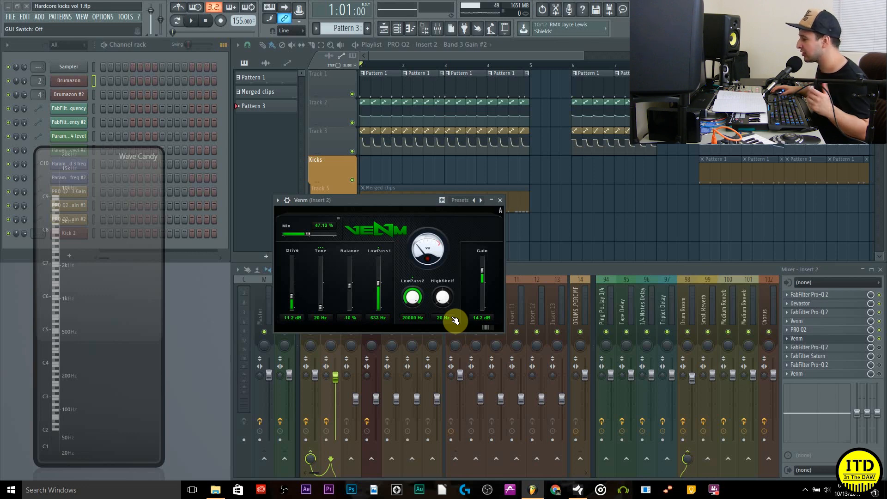
left_click(500, 200)
Audition the kick, open the FabFilter Pro-Q 2 in Insert 2's seventh slot, and inspect its cut band near 900 Hz
key("space")
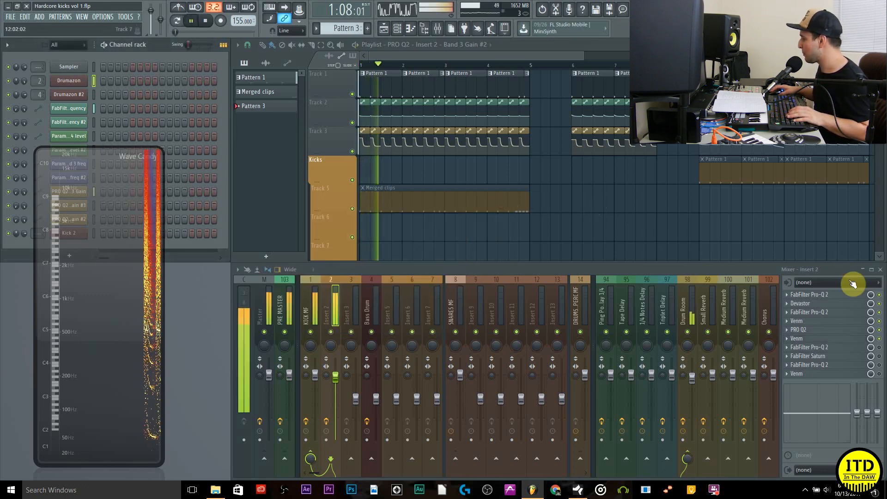
key("space")
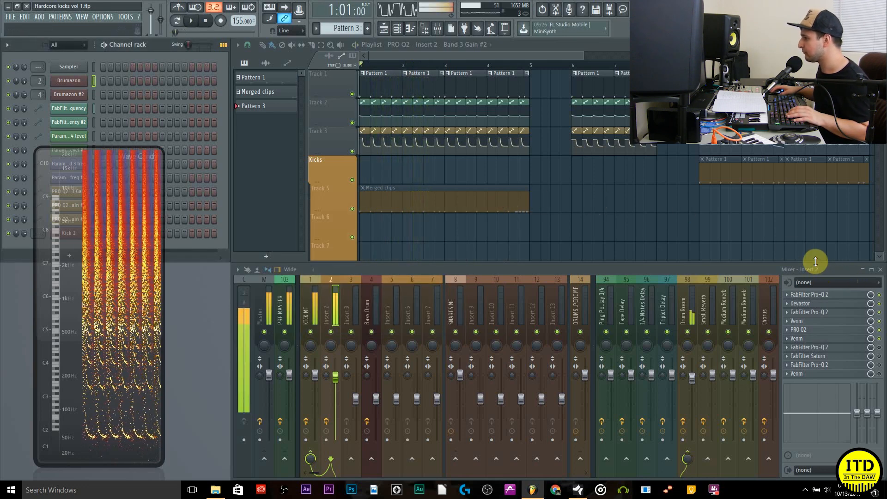
left_click(854, 349)
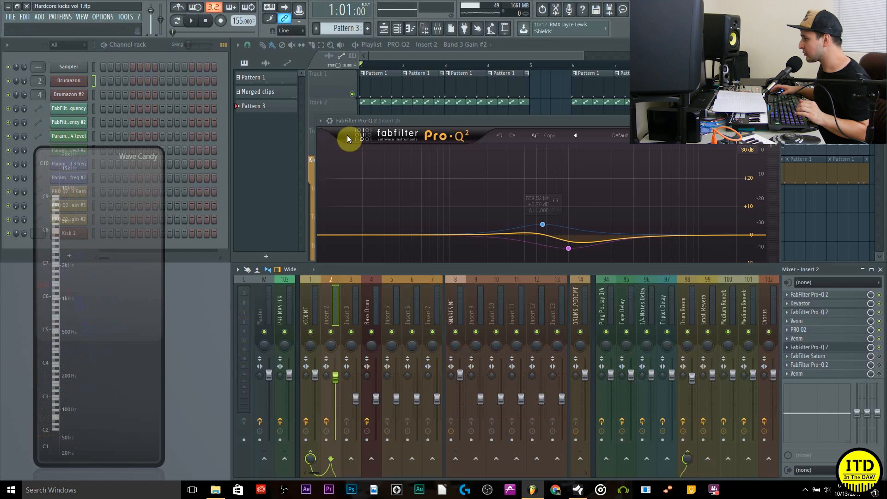
left_click_drag(473, 118, 337, 102)
left_click(448, 233)
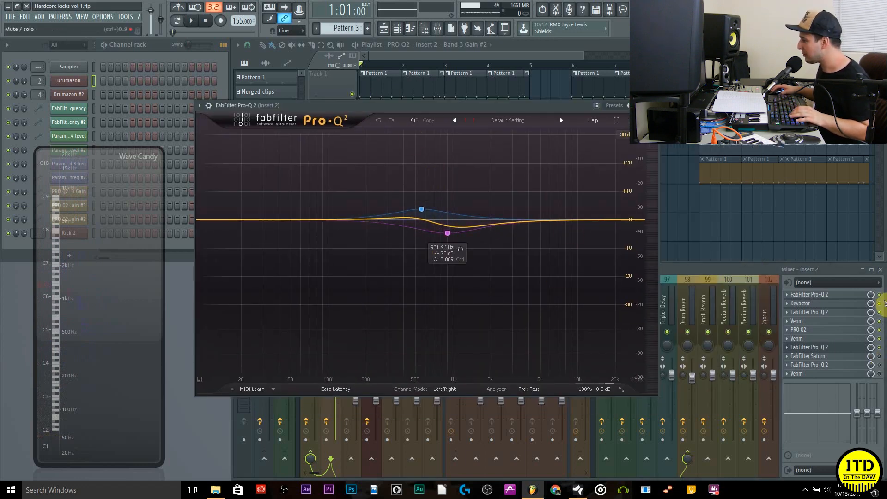
Play the kick while watching the automated band move in the fifth-slot PRO Q2
left_click(881, 357)
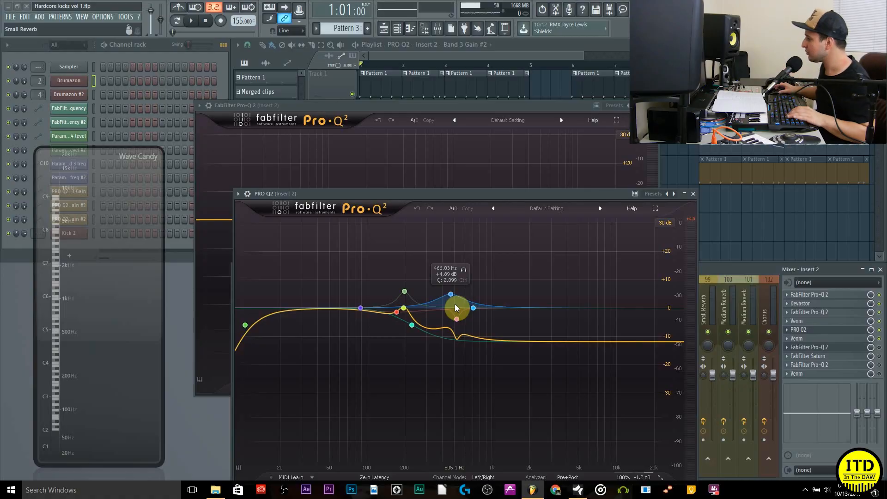
key("space")
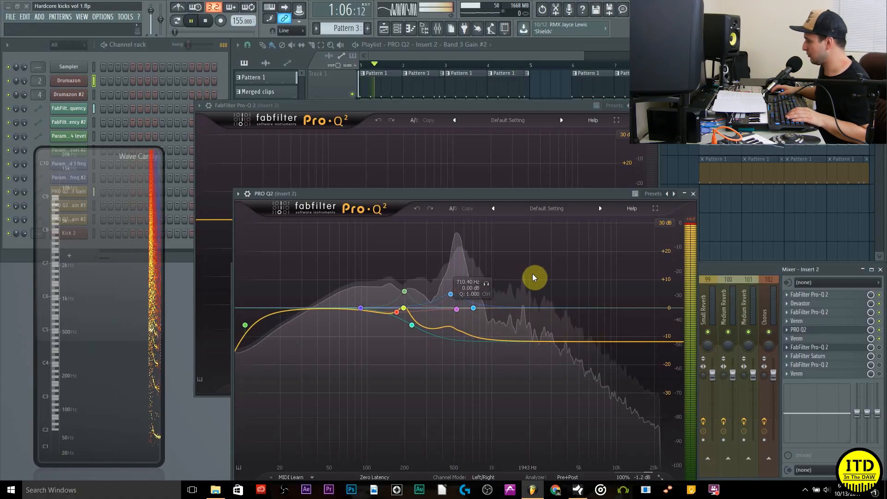
key("space")
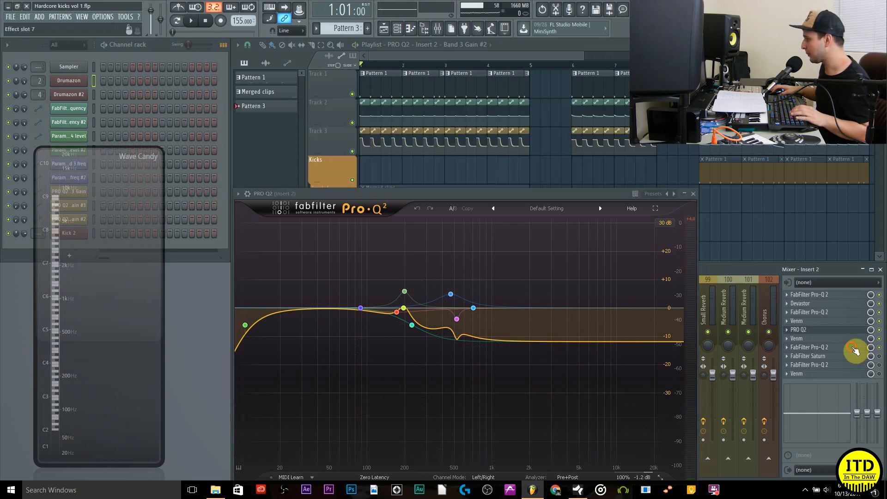
Collapse the PRO Q2 window and compare the kick with the seventh-slot Pro-Q 2 bypassed and active
key("space")
left_click(690, 196)
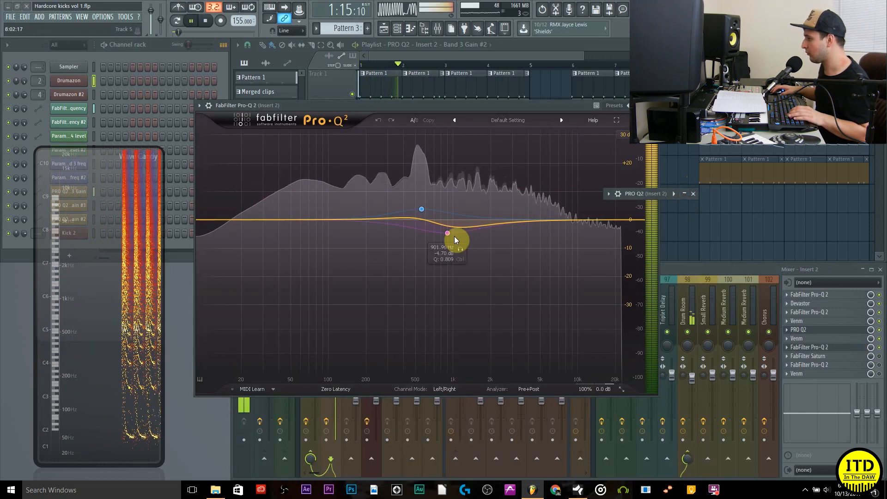
key("space")
key("space")
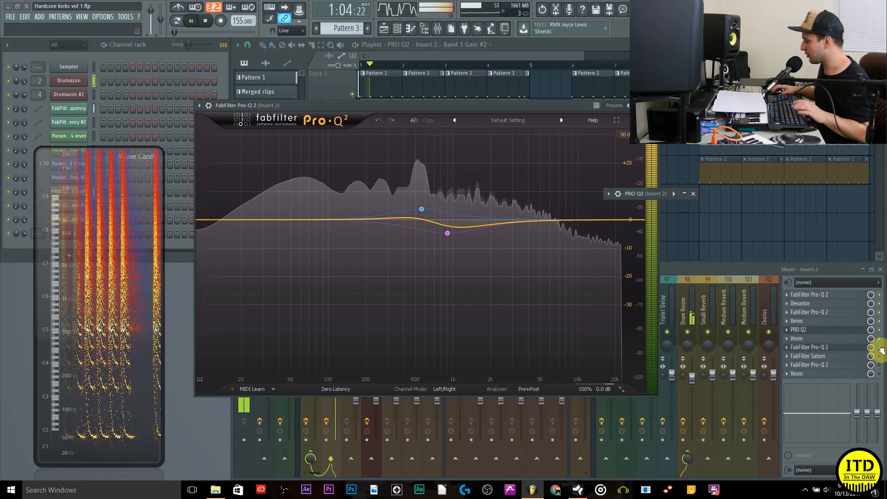
left_click(881, 350)
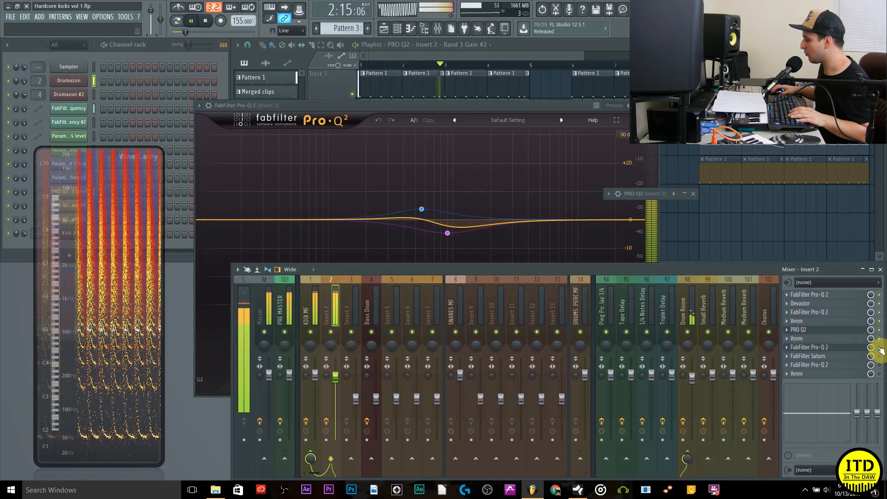
key("space")
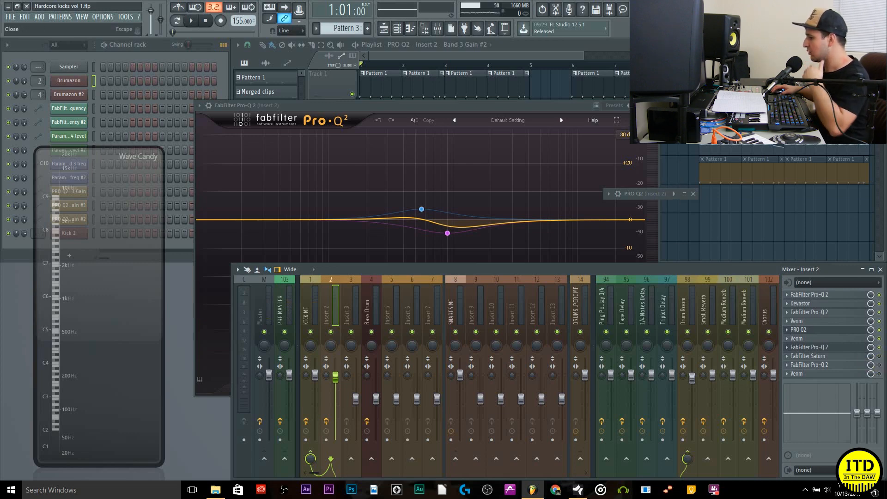
Close the remaining EQ windows and view the FabFilter Saturn settings in Insert 2's eighth slot
left_click(691, 195)
left_click(693, 196)
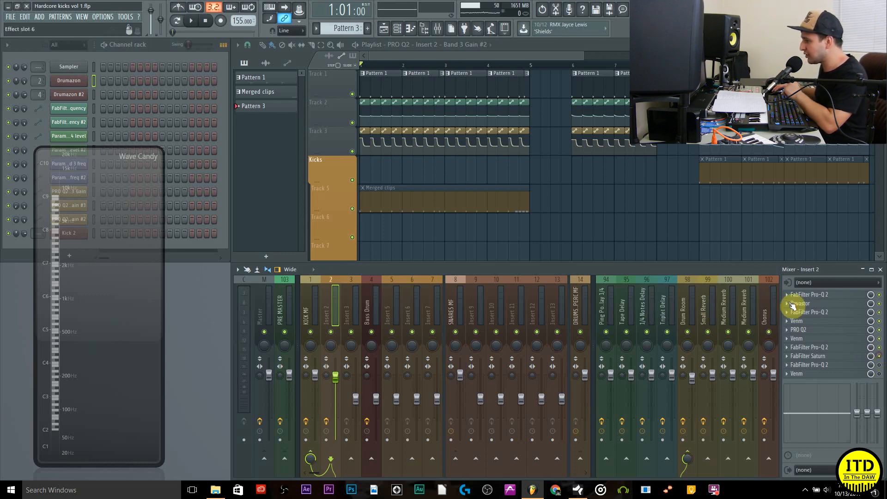
left_click(839, 357)
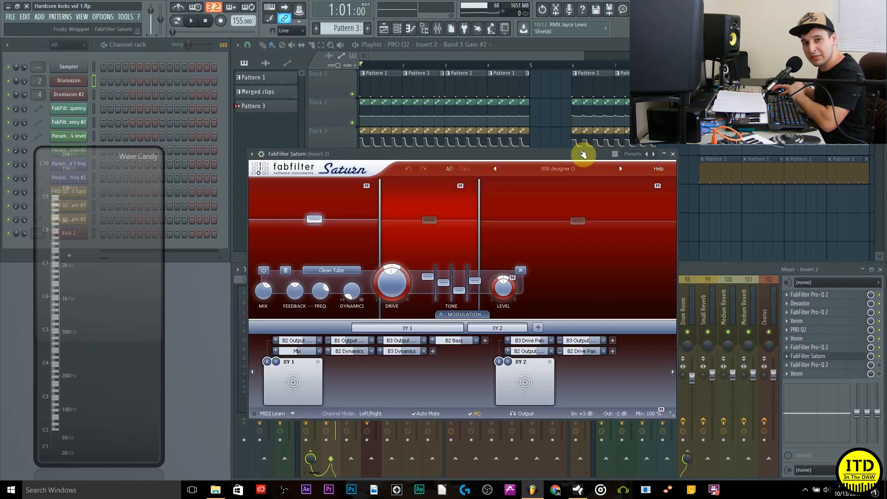
left_click(670, 156)
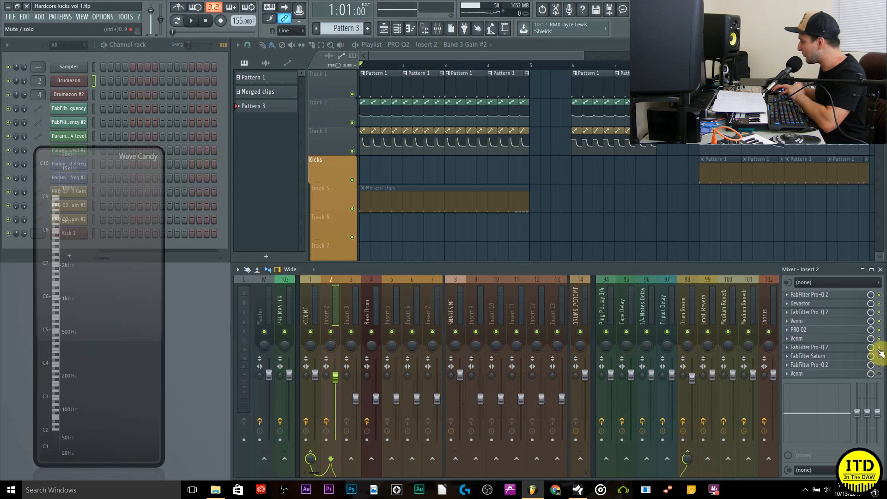
Audition the kick for the saturation stage and enable FabFilter Saturn in Insert 2's eighth slot, leaving its window closed
key("space")
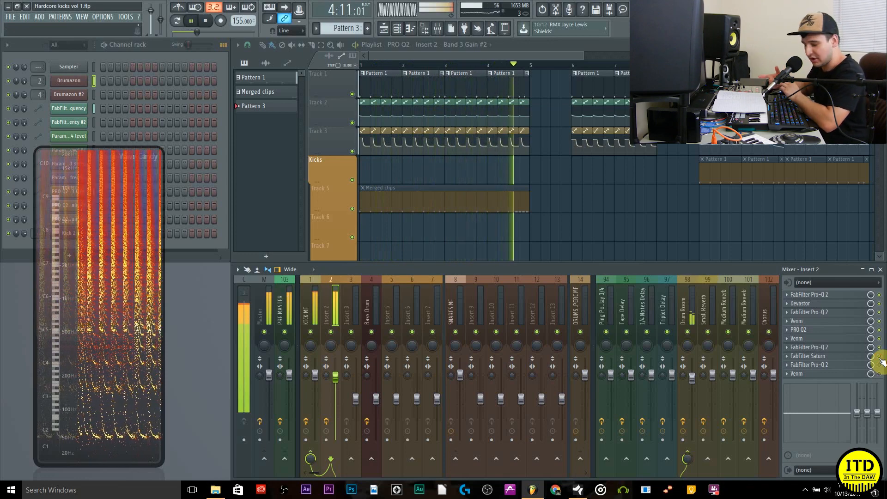
key("space")
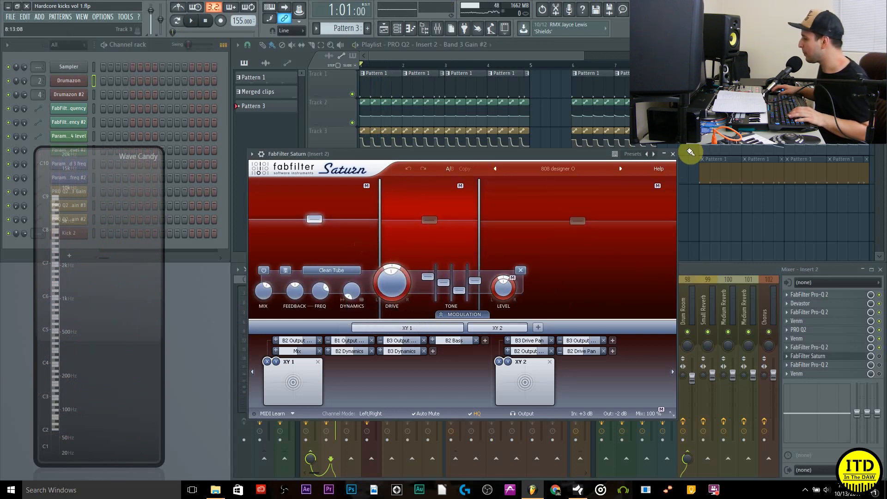
left_click(674, 155)
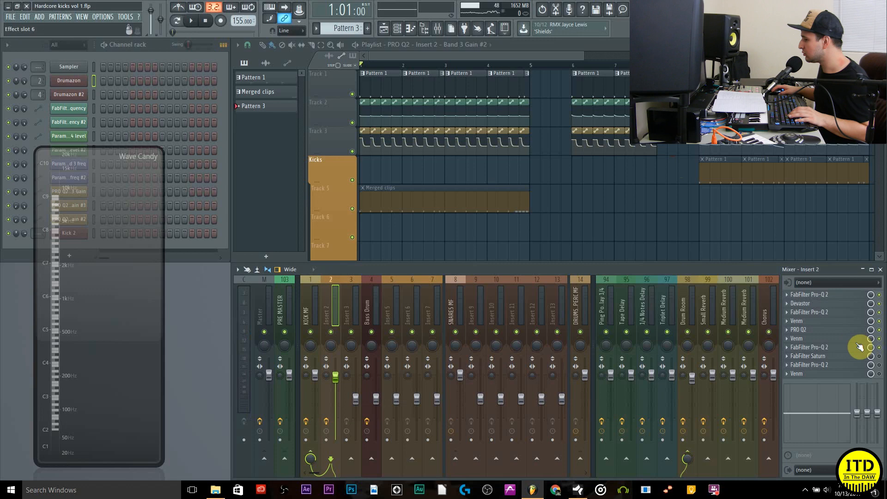
left_click(864, 356)
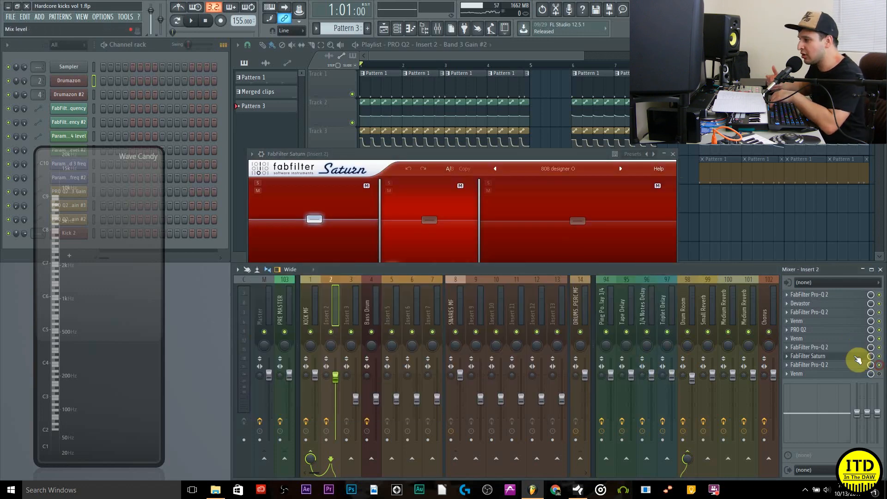
left_click(673, 154)
Open Insert 2's ninth-slot FabFilter Pro-Q 2 and audition the kick while switching the EQ's bypass state
left_click(814, 365)
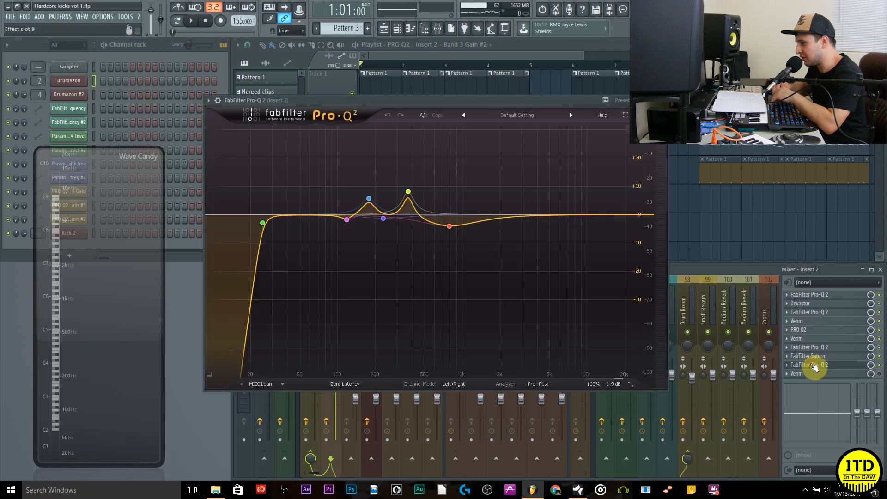
mouse_move(358, 184)
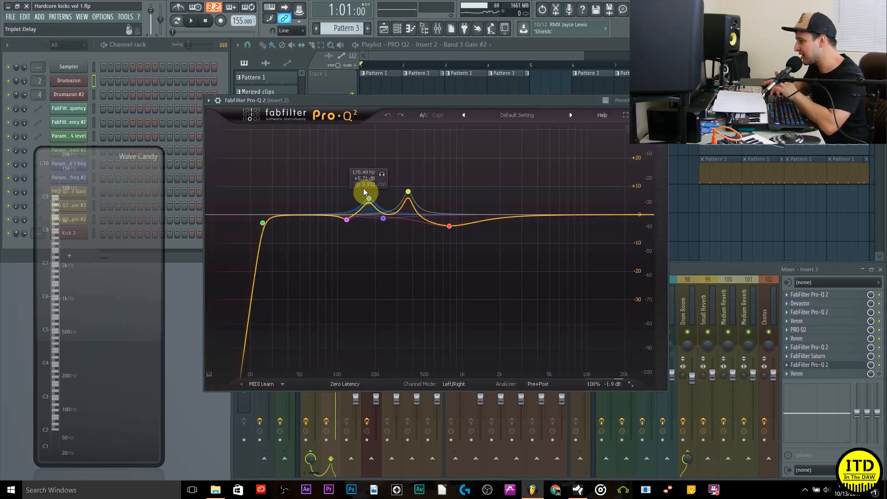
key("space")
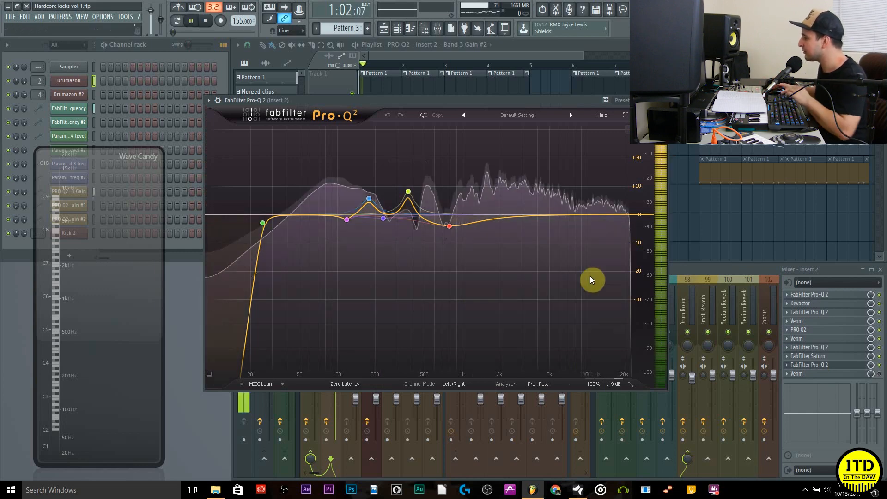
left_click(881, 367)
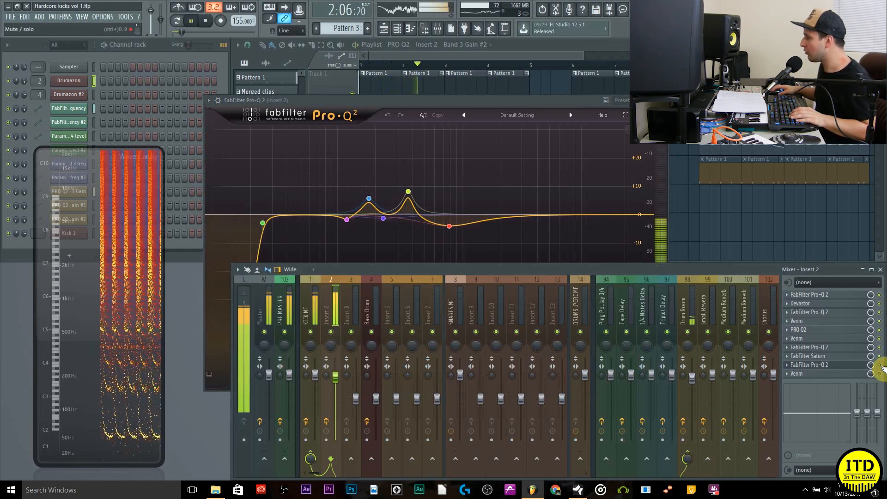
key("space")
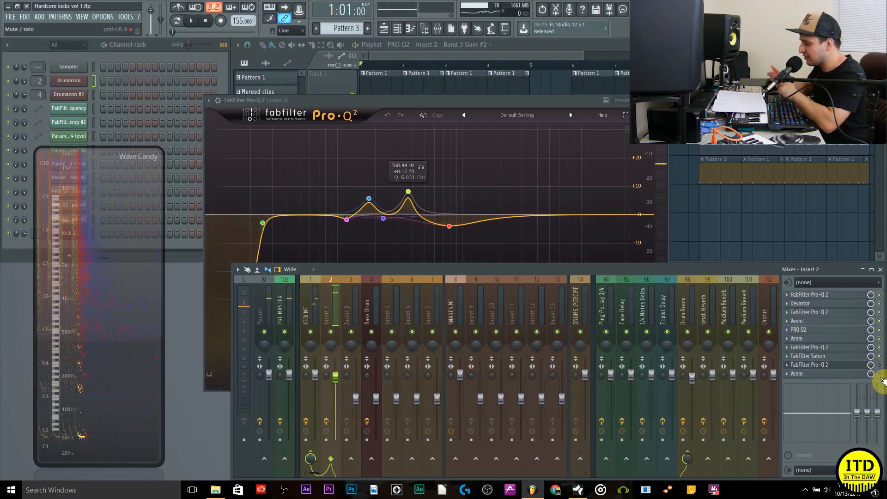
Replay the kick to compare the last effect stages on Insert 2, and close the Pro-Q 2 window
key("space")
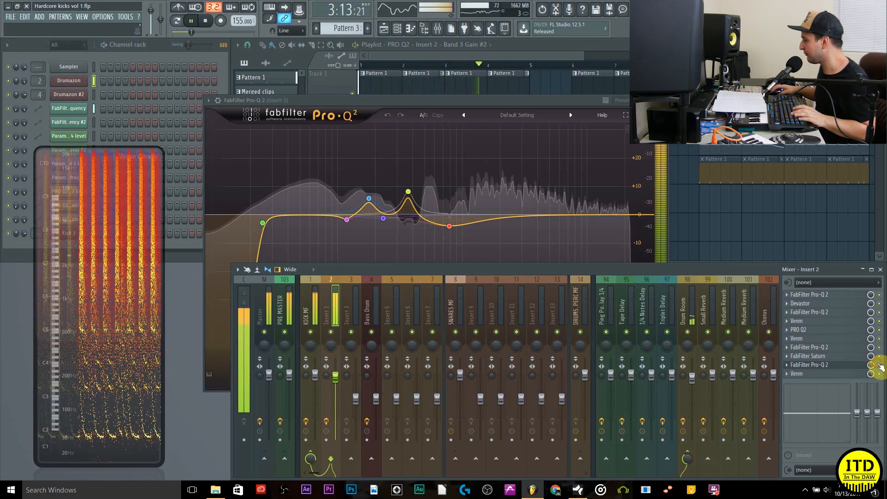
key("space")
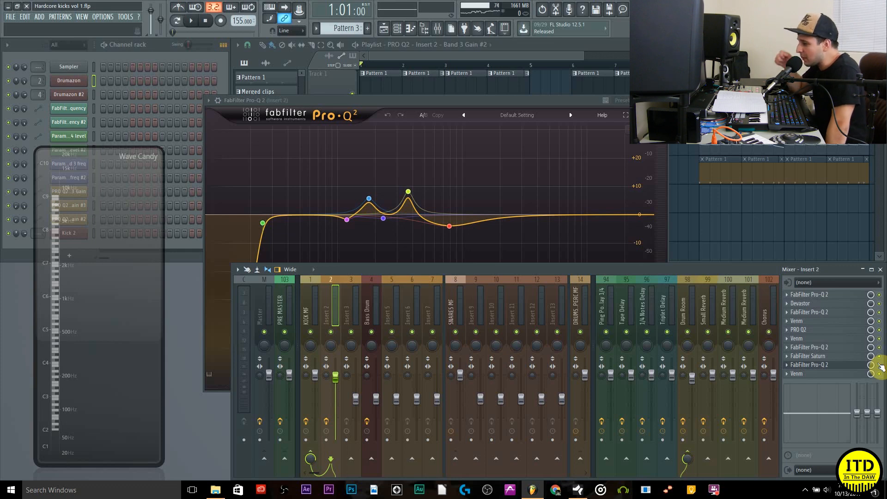
key("space")
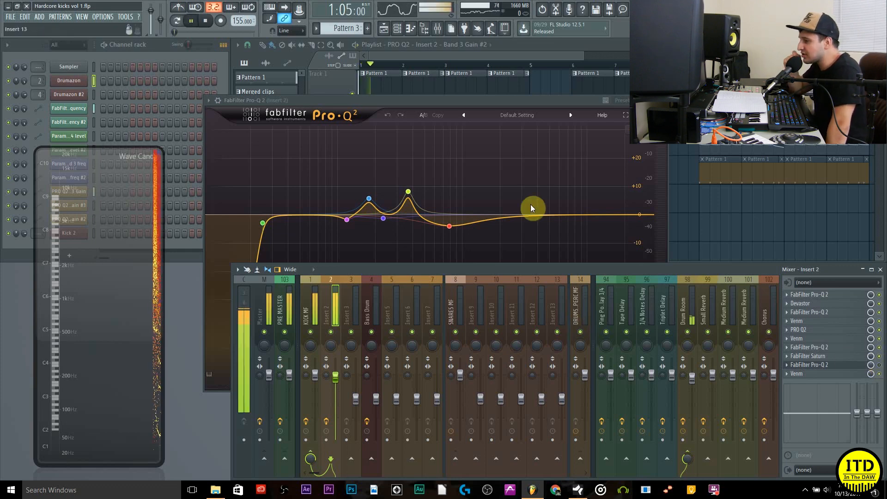
left_click(663, 101)
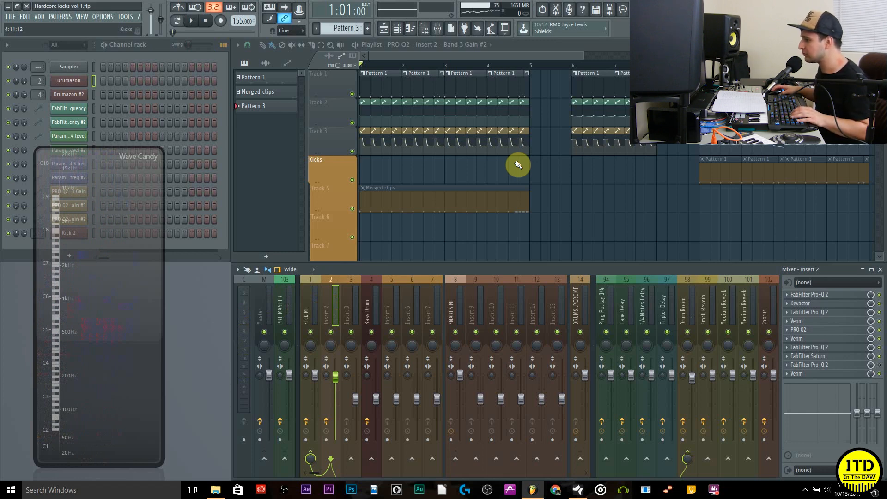
Show the fifth-slot PRO Q2 below the enlarged playlist automation clips, audition the kick, and mute Track 3's Band 3 gain automation
left_click_drag(458, 173, 167, 71)
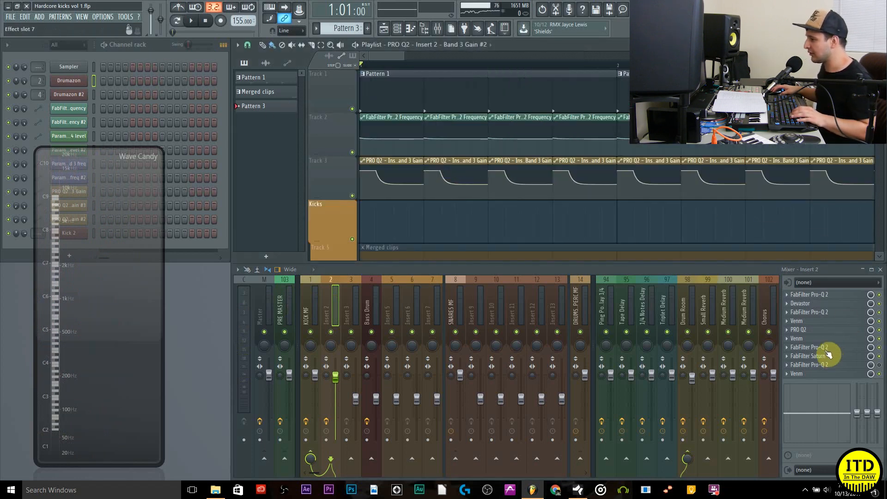
left_click(825, 331)
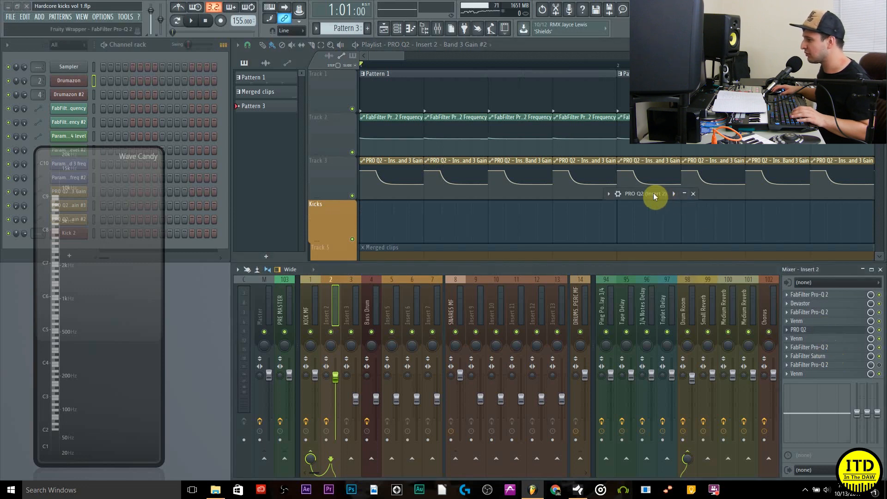
left_click_drag(654, 195, 383, 227)
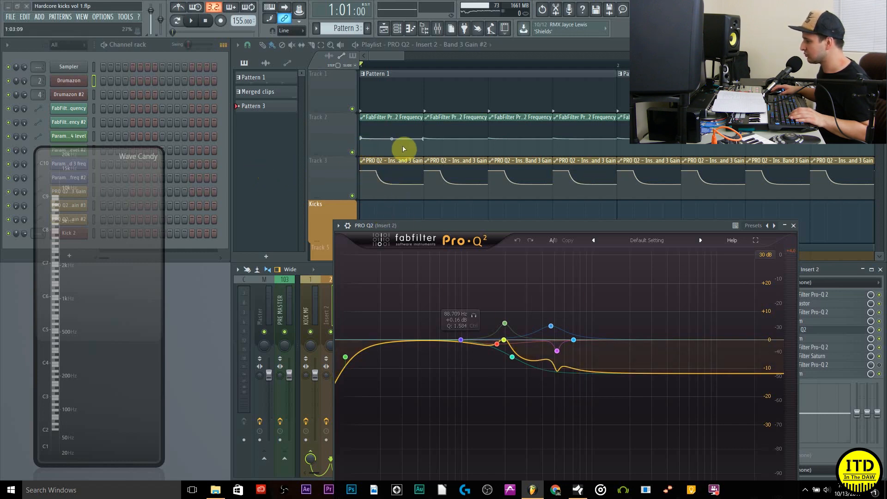
key("space")
key("space")
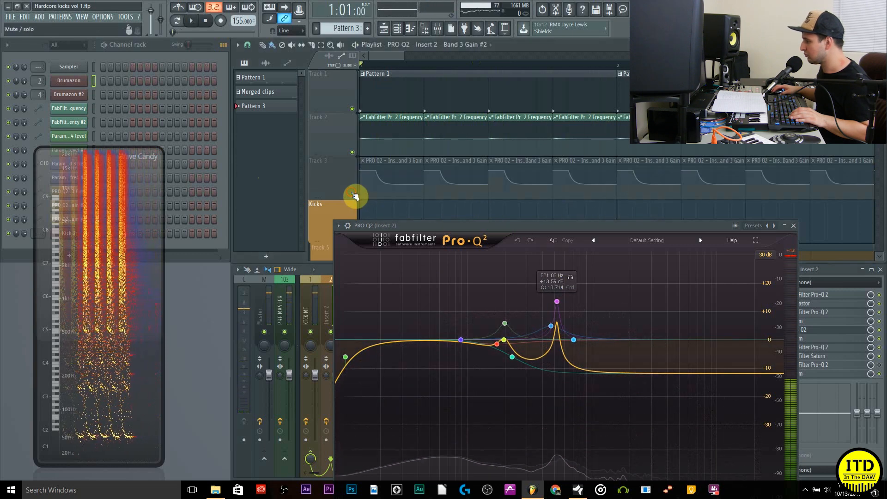
Move PRO Q2's band 3 to about 450 Hz and unmute Track 3's automation, auditioning the kick before and after
key("space")
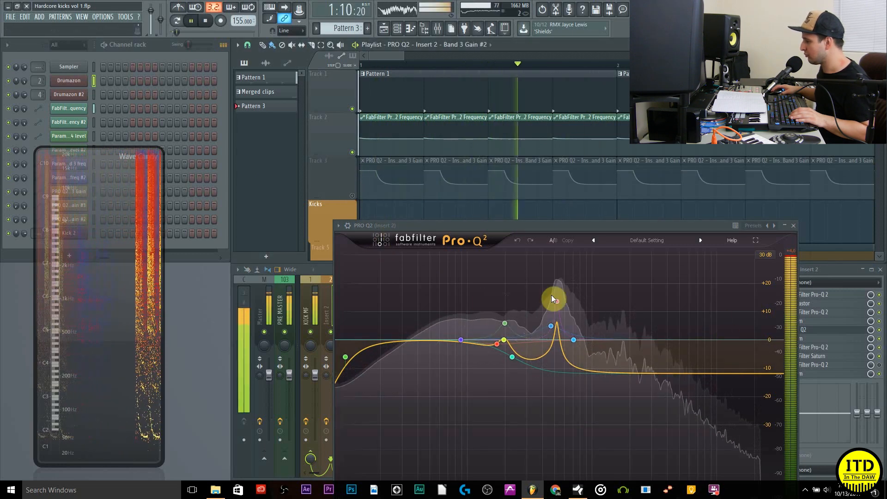
key("space")
mouse_move(557, 298)
left_mouse_down()
mouse_move(559, 247)
mouse_move(550, 307)
left_mouse_up()
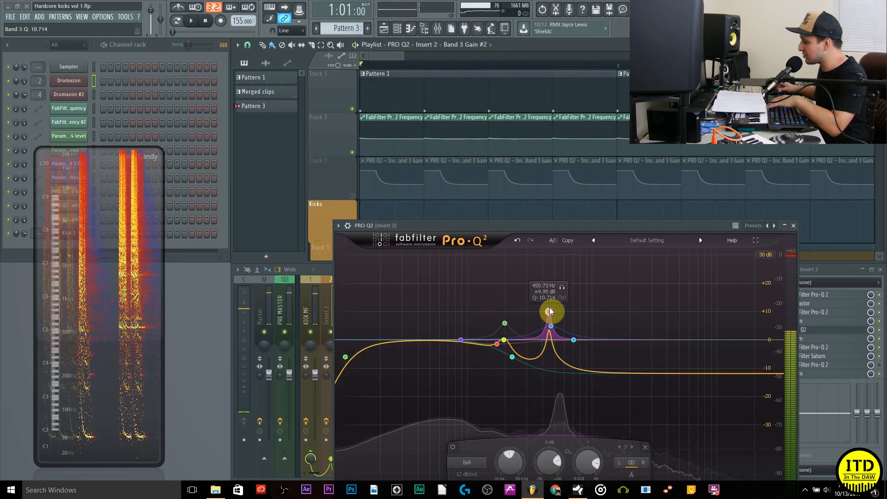
left_click(352, 195)
key("space")
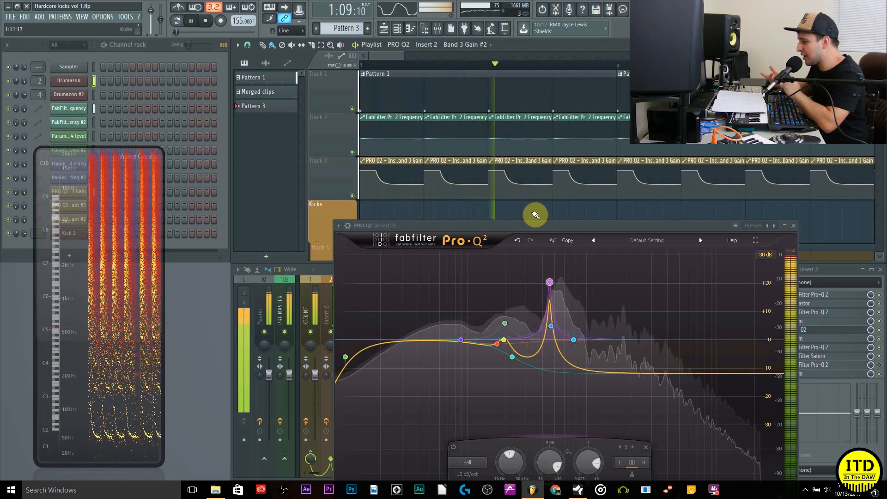
key("space")
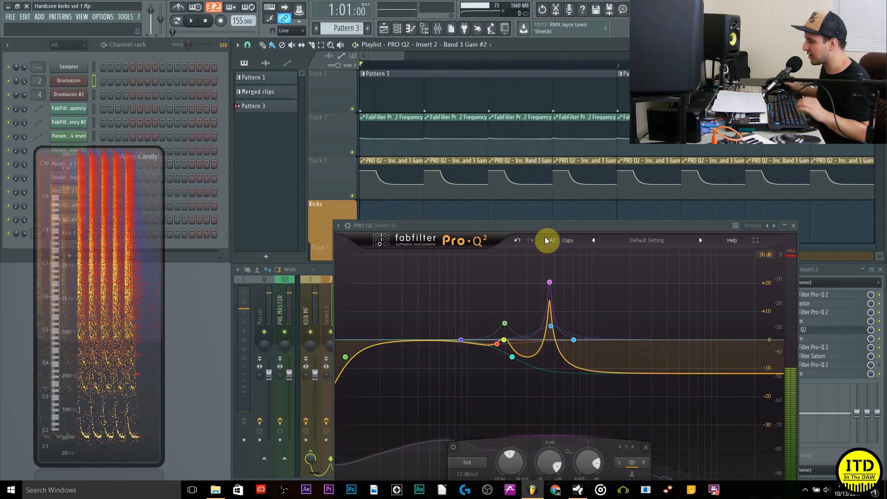
Move PRO Q2's band 3 to about 582 Hz and audition the kick
mouse_move(552, 282)
left_mouse_down()
mouse_move(564, 273)
mouse_move(562, 282)
left_mouse_up()
key("space")
key("space")
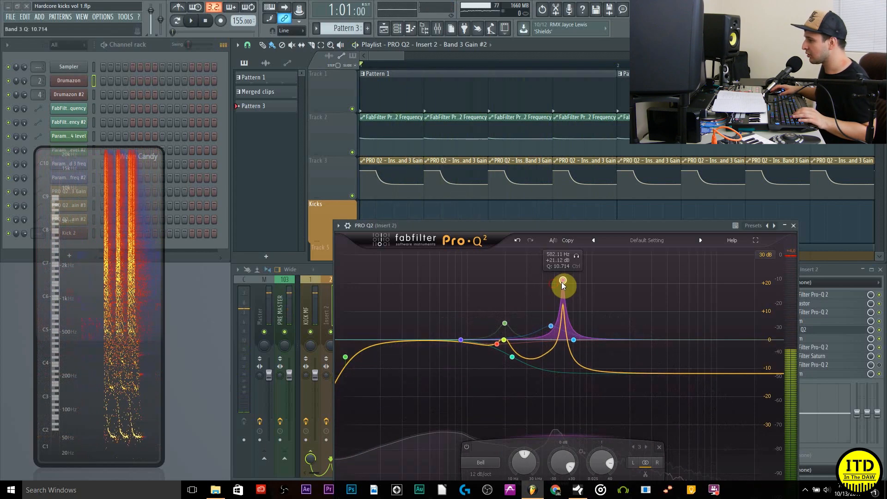
key("space")
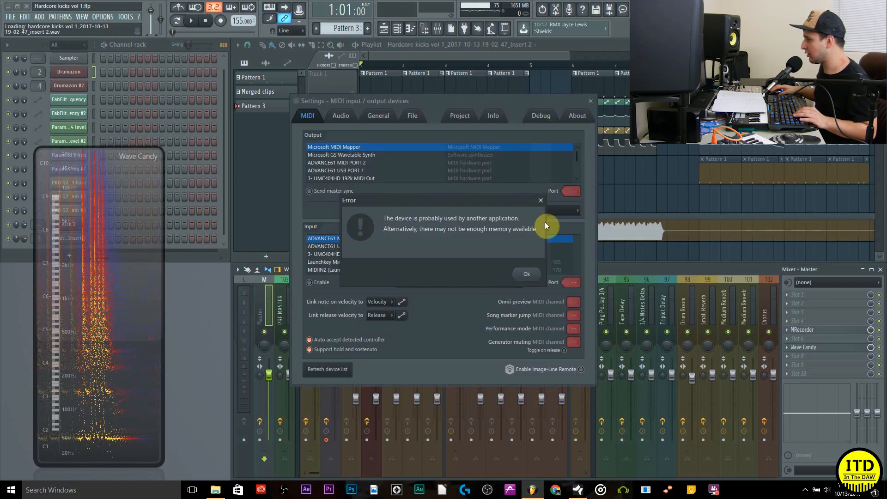
Dismiss the device error and open the rendered Insert 2 audio in Edison to examine the first kicks' waveform closely
left_click(525, 274)
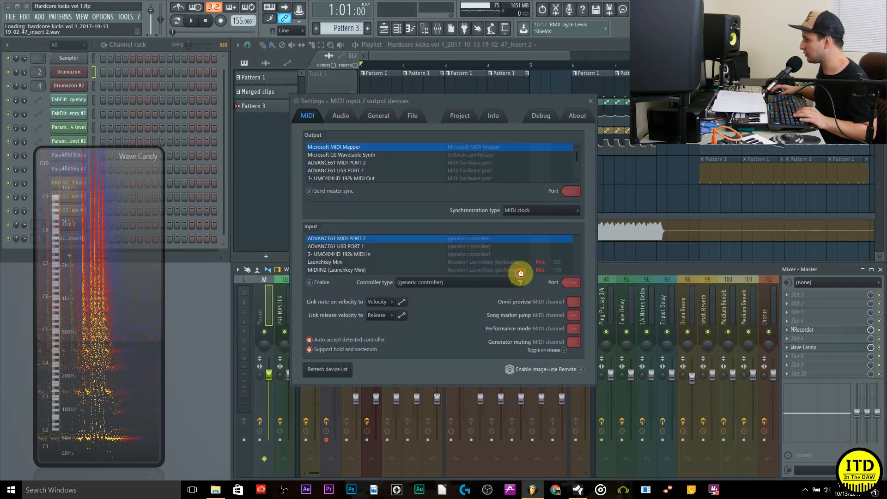
right_click(227, 300)
left_click(248, 322)
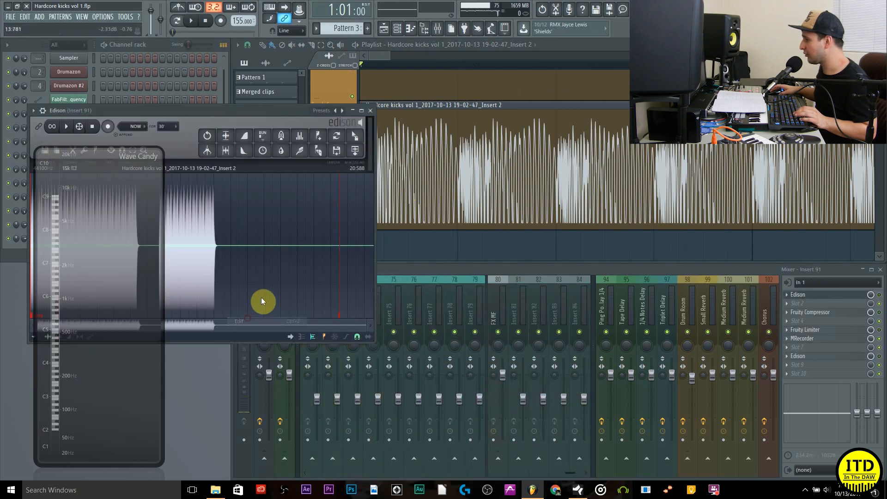
left_click_drag(230, 116, 462, 107)
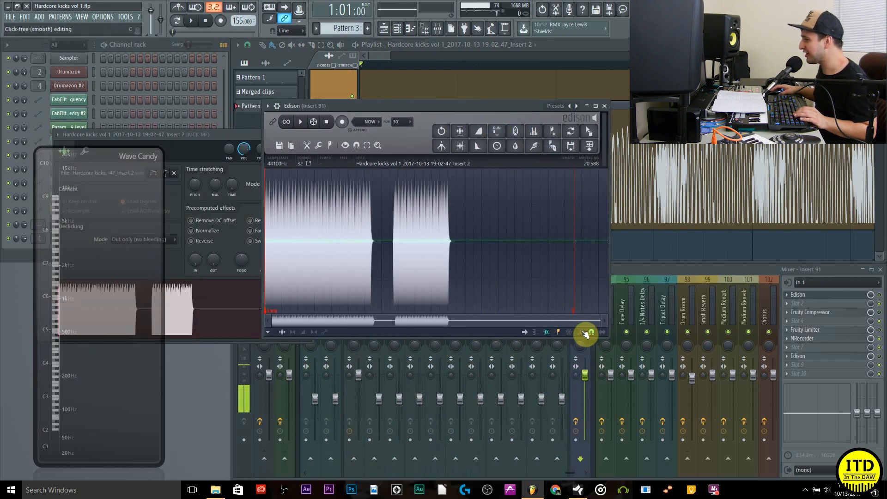
left_click_drag(600, 321, 286, 297)
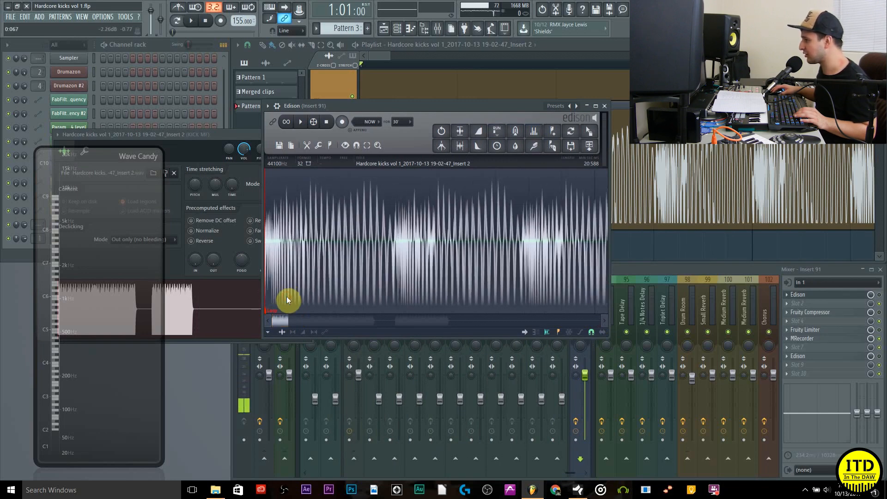
Close the Edison and sampler windows and delete the rendered Insert 2 clip from Track 6
left_click(604, 106)
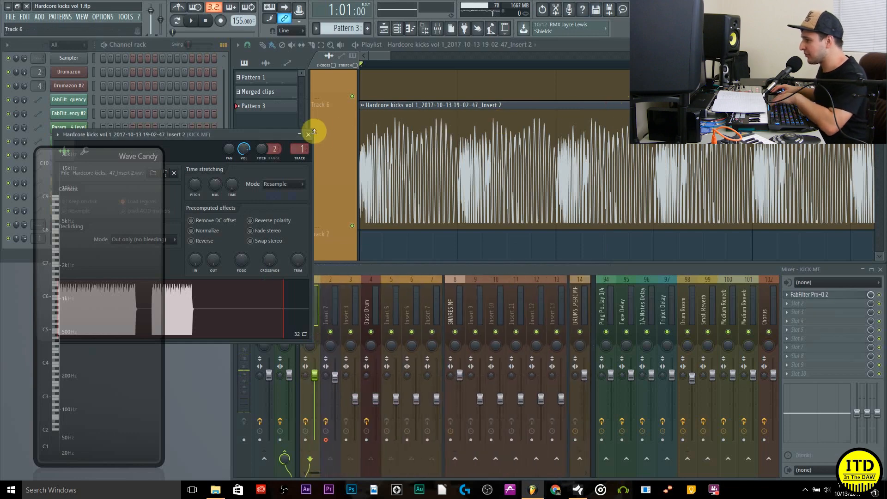
left_click(309, 134)
right_click(484, 136)
right_click(491, 137, "ctrl")
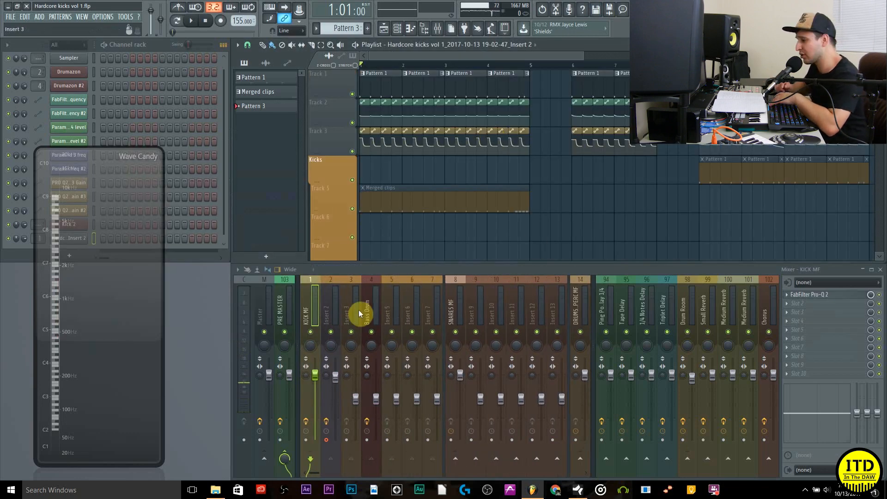
Reset the tenth-slot FabFilter Pro-Q 2 on Insert 2 to the Default Setting preset
key("Right")
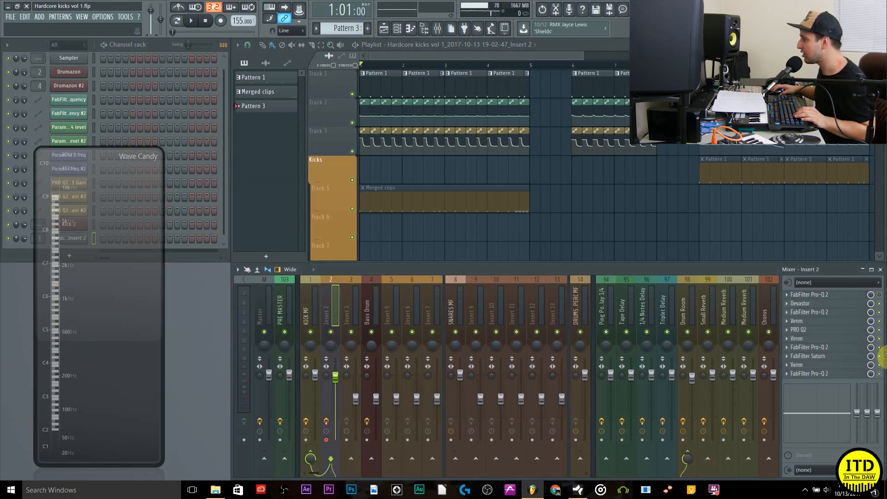
left_click(838, 374)
left_click(537, 148)
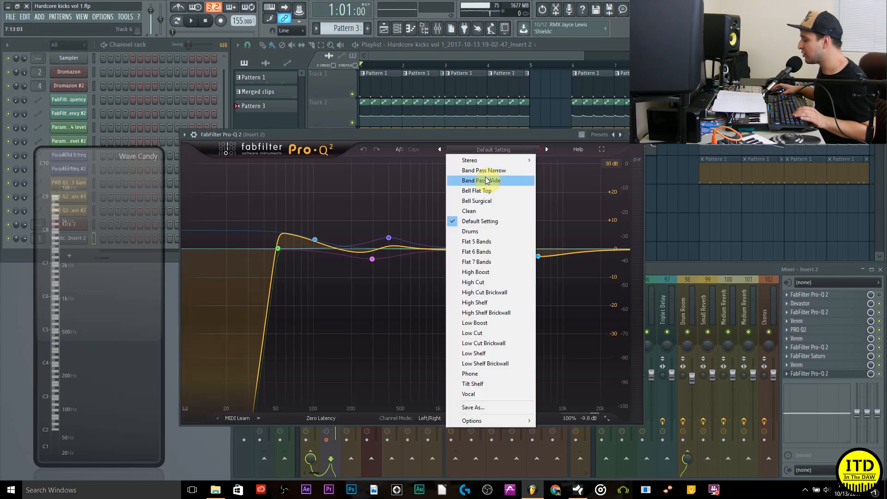
left_click(484, 221)
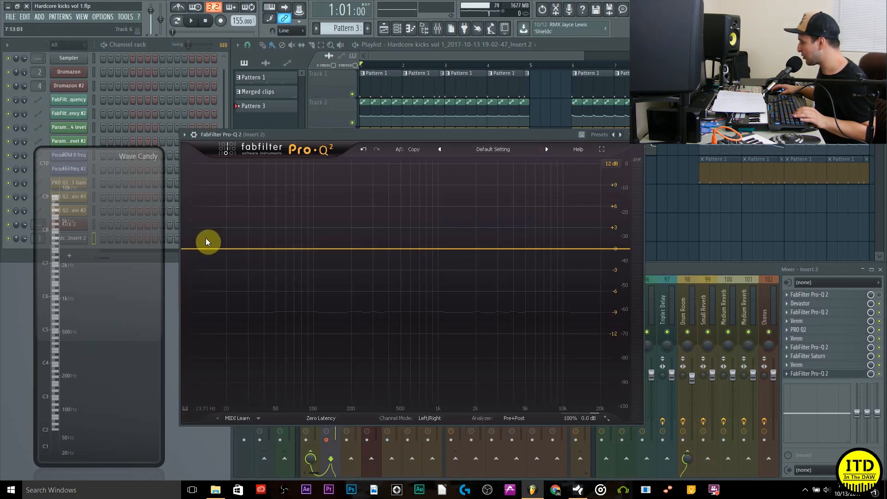
Add a 96 dB/oct Low Cut band to the tenth-slot Pro-Q 2, lower it nearly to its minimum frequency, and close the EQ
double_click(214, 249)
left_click(213, 369)
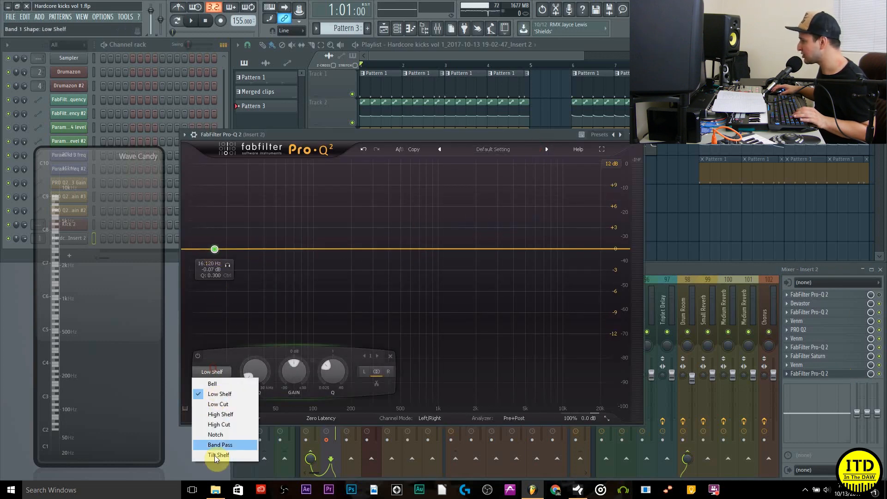
left_click(218, 404)
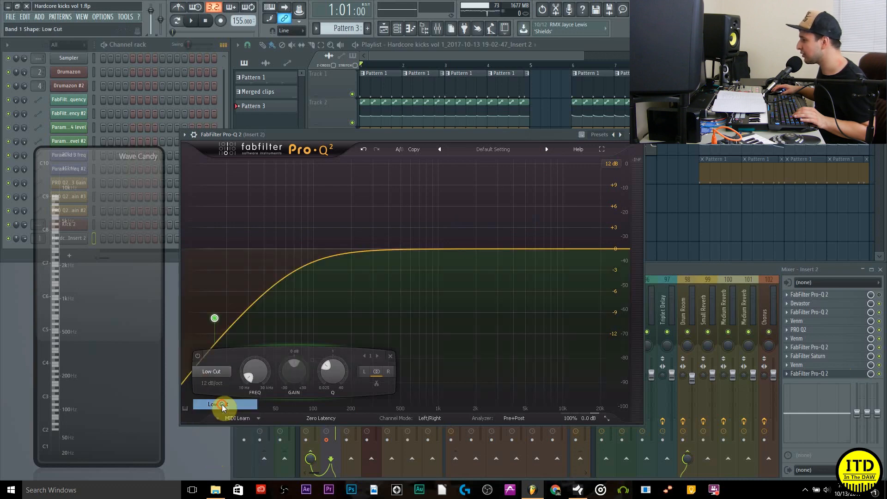
left_click(206, 389)
left_click(214, 382)
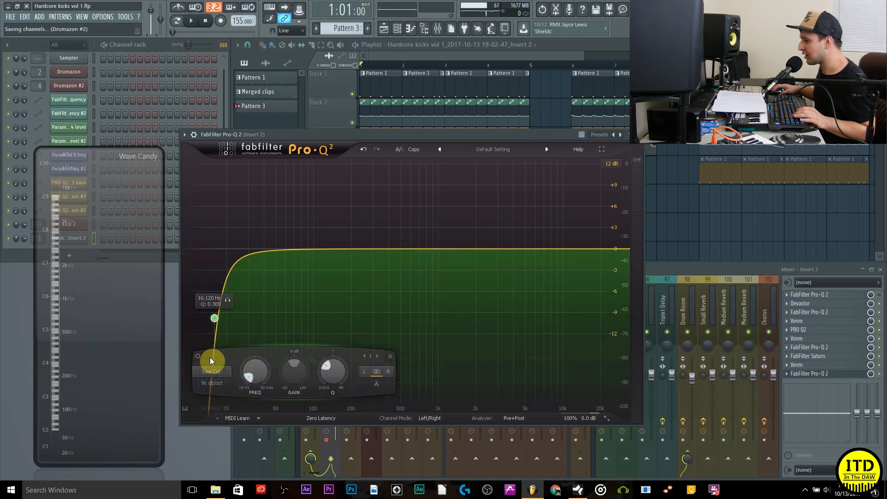
left_click_drag(255, 372, 278, 454)
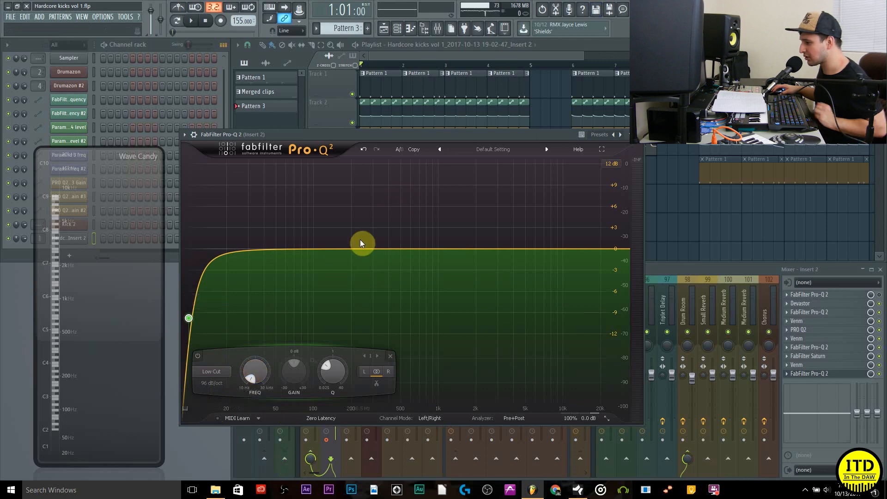
left_click(641, 144)
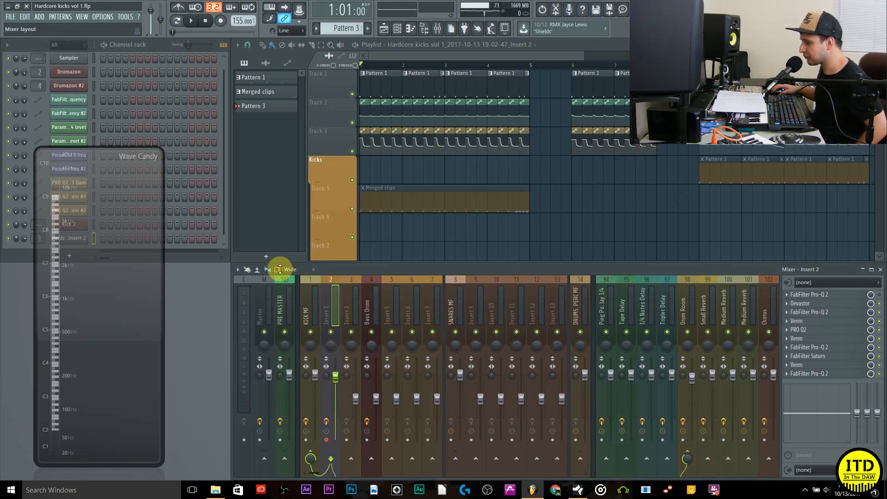
Render the armed Insert 2 mixer track to a 32Bit float WAV in Full song mode
left_click(238, 270)
mouse_move(281, 230)
left_click(354, 234)
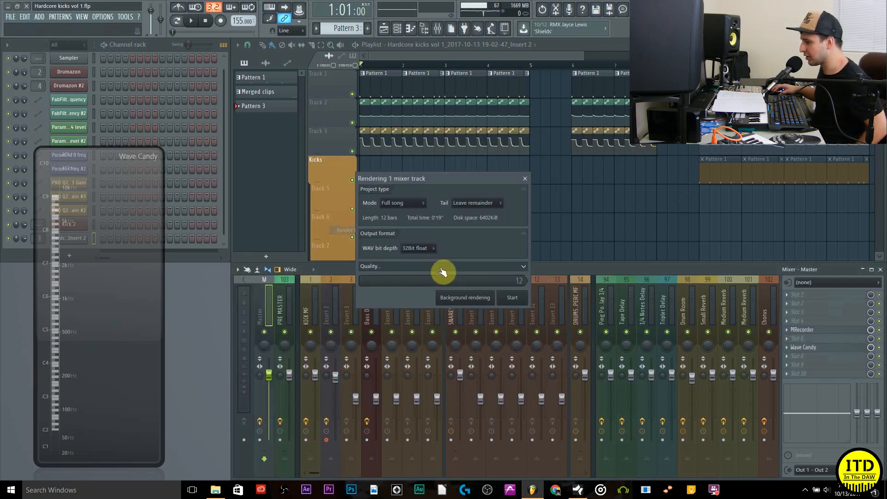
left_click(511, 297)
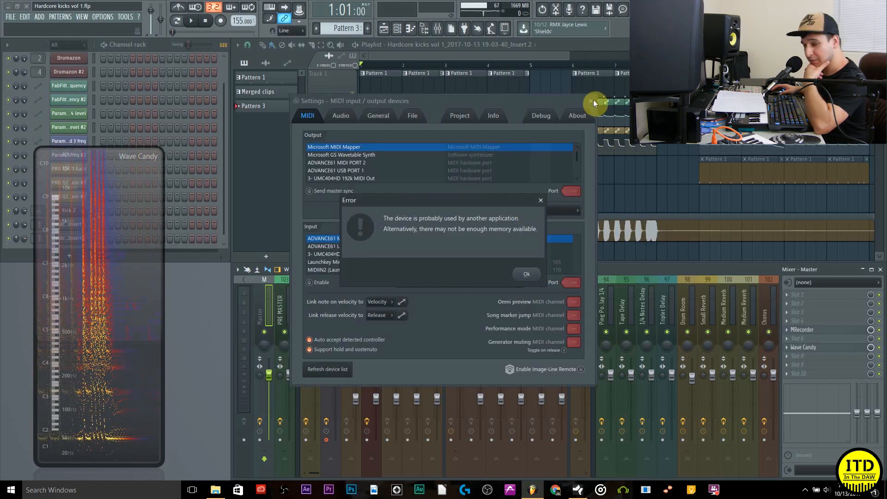
Dismiss the device error, close the MIDI settings, and examine the first kicks of the new Insert 2 render on Track 6
left_click(529, 274)
left_click(589, 100)
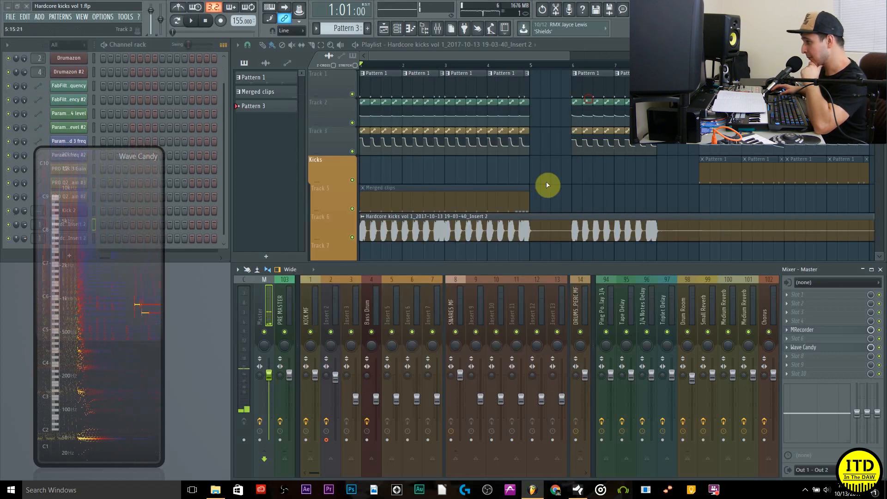
left_click_drag(500, 237, 323, 224)
left_click_drag(524, 205, 345, 183)
left_click(615, 178)
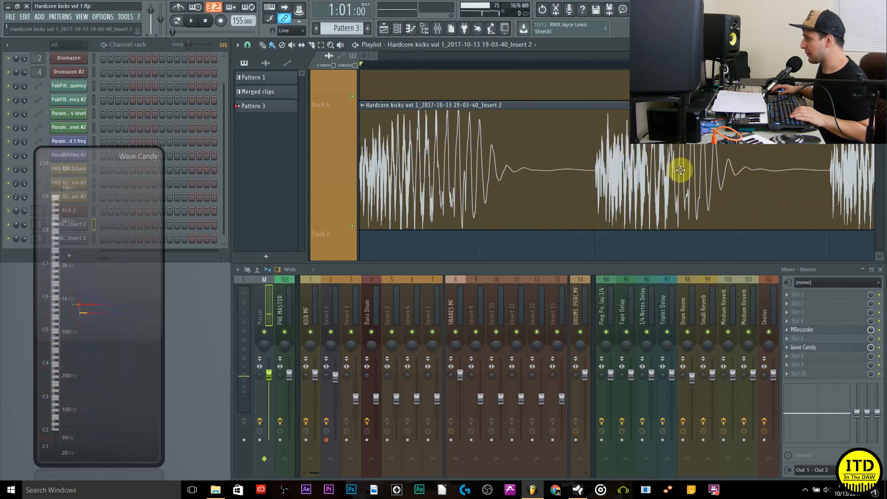
left_click(86, 238)
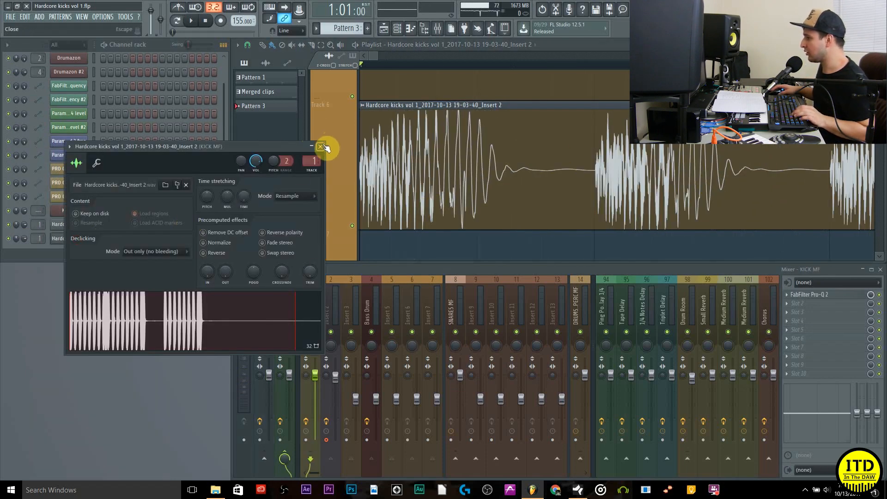
left_click(320, 147)
scroll(84, 231, "down", 1)
left_click(84, 232)
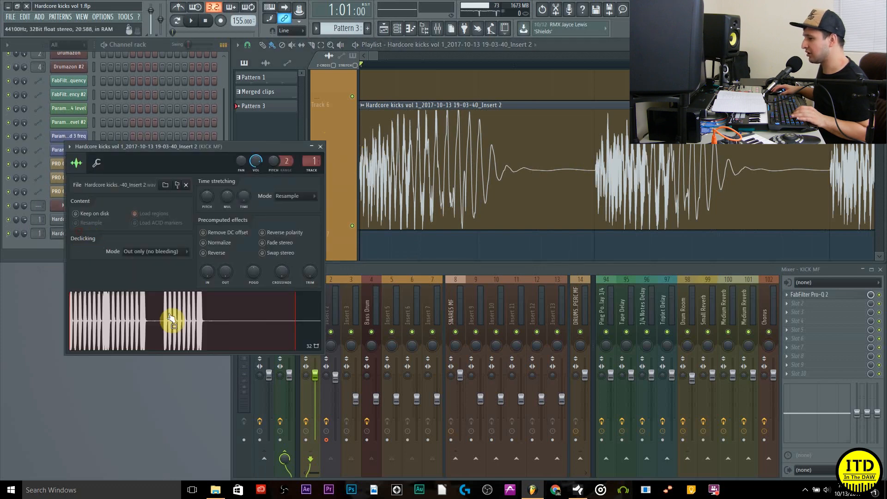
left_click(169, 319)
left_click(432, 248)
scroll(525, 152, "down", 1)
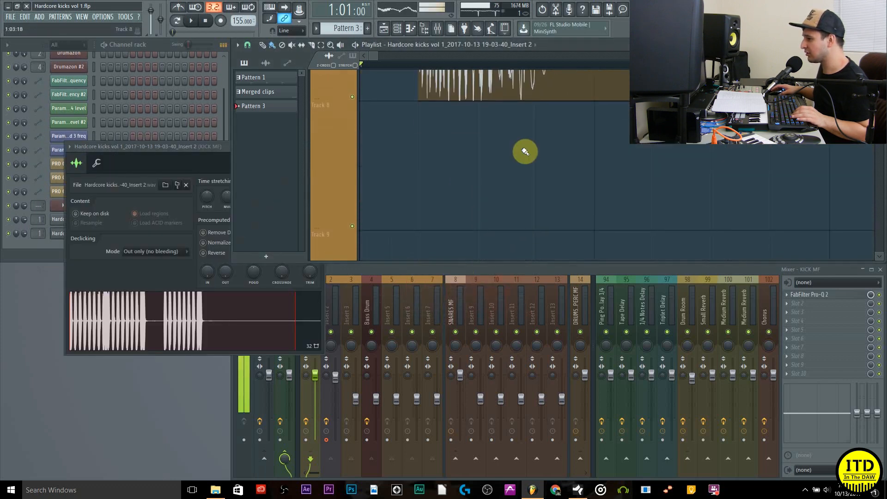
right_click(518, 155)
left_click(184, 156)
left_click(320, 147)
Place the earlier 19-02-47 Insert 2 render on Track 7 at the song start to compare its waveform with Track 6
left_click(83, 219)
left_click_drag(134, 309, 453, 194)
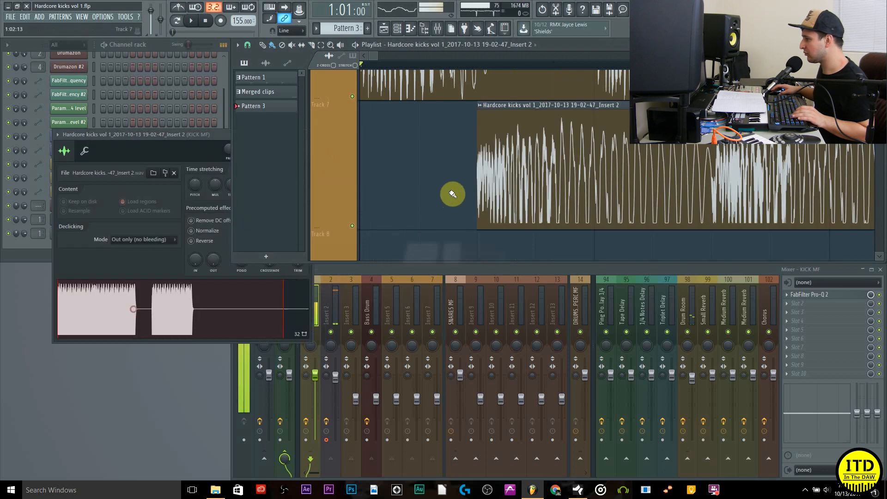
left_click_drag(565, 161, 383, 148)
scroll(563, 178, "up", 3)
scroll(563, 179, "up", 3)
scroll(497, 192, "down", 3)
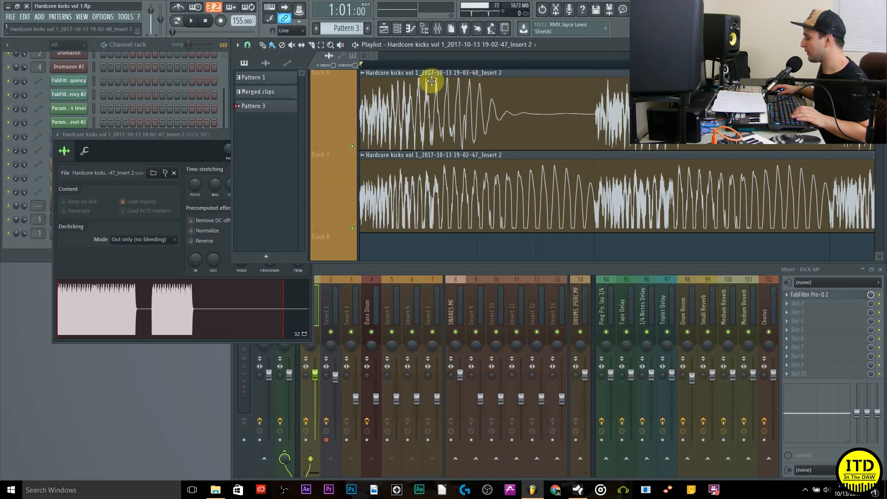
Switch to the Halloween Snares song in Studio One, return to its start, and view the first track's Drumazon 3 instrument
left_click_drag(377, 60, 466, 69)
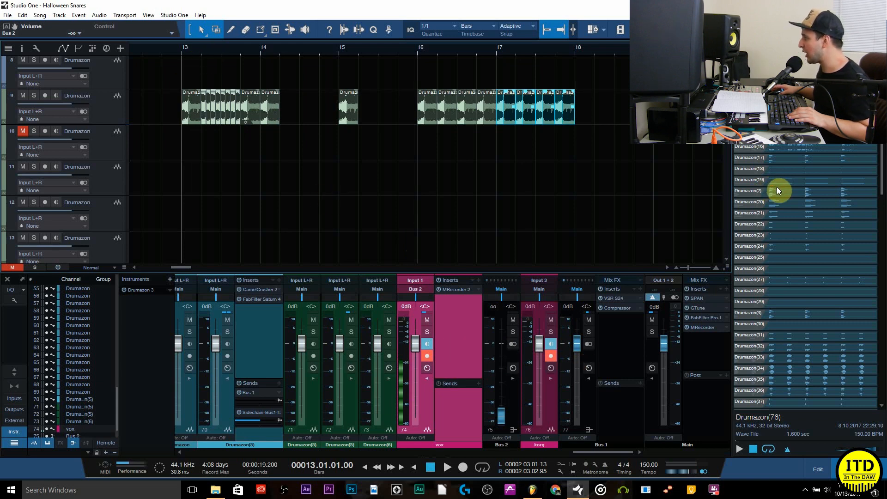
left_click_drag(267, 63, 106, 83)
scroll(106, 86, "up", 7)
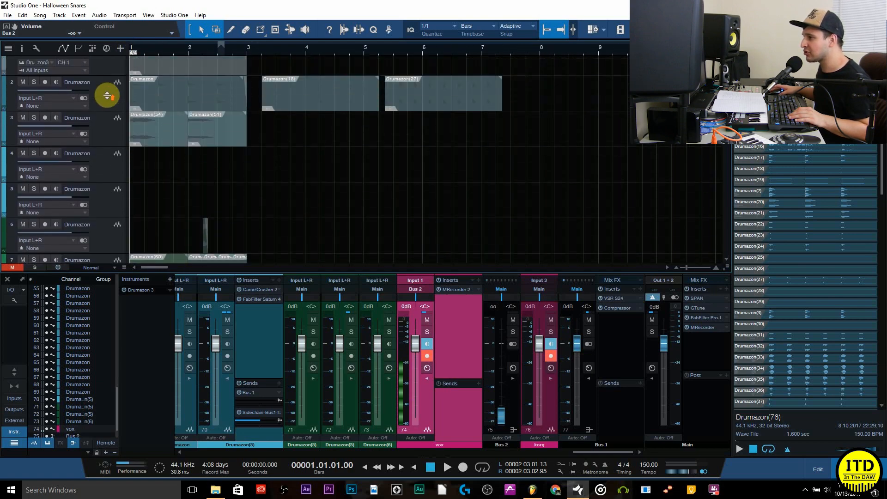
left_click(102, 88)
left_click(118, 65)
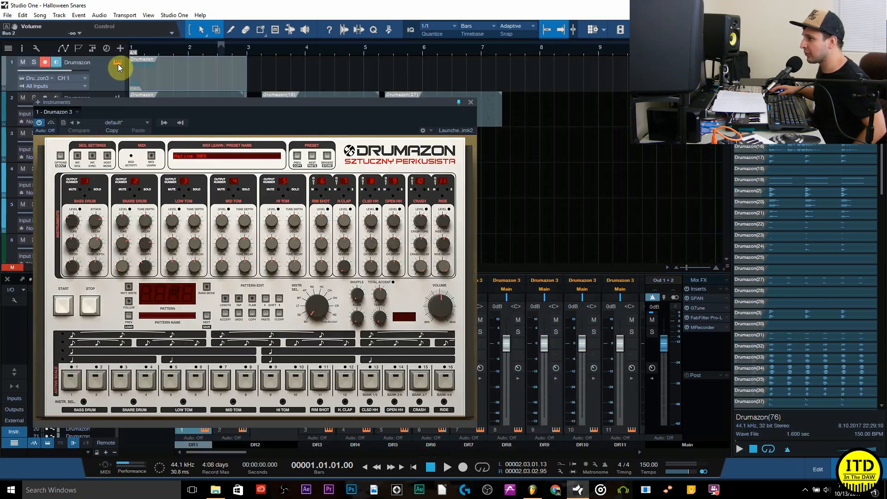
left_click(470, 102)
Select audio tracks 2 to 5 in turn and review the full insert chain on track 2's mixer channel
left_click(122, 119)
left_click(118, 146)
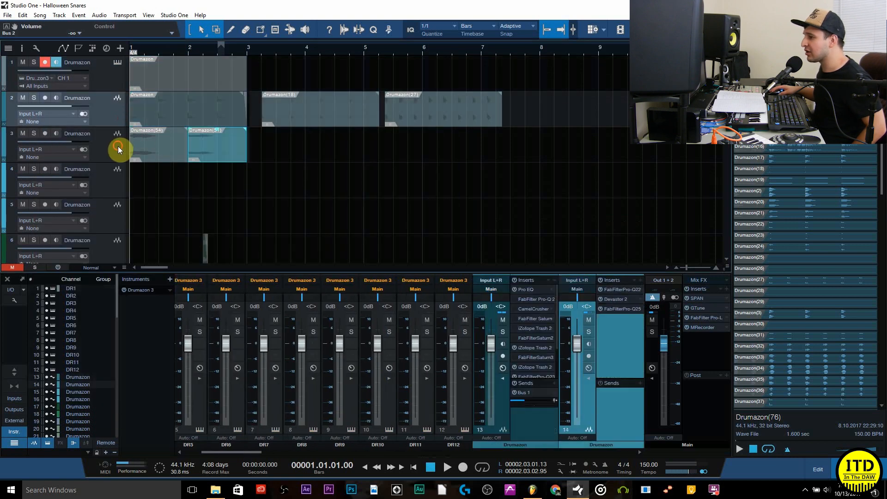
left_click(112, 184)
left_click(107, 217)
scroll(109, 220, "down", 1)
scroll(110, 218, "down", 1)
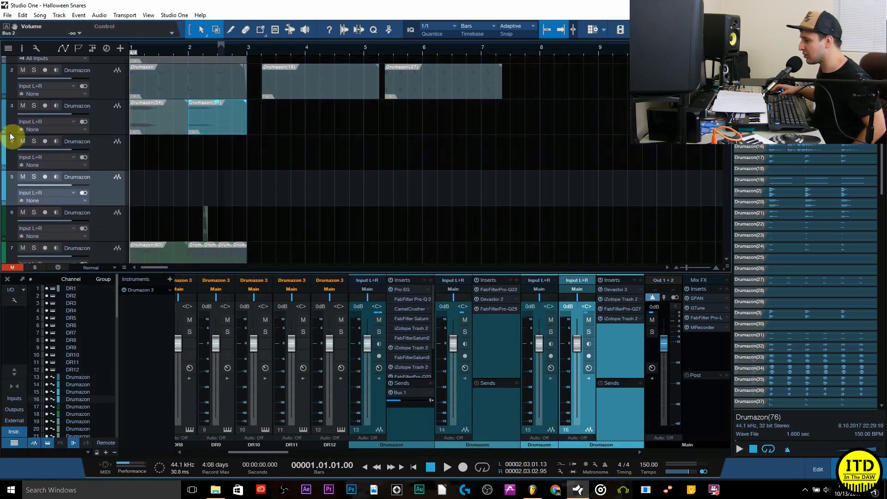
left_click(114, 88)
scroll(416, 347, "down", 4)
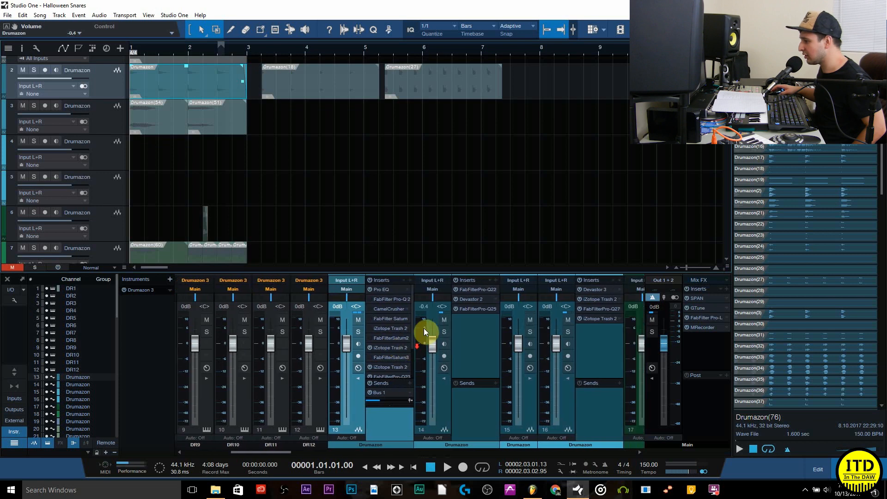
left_click_drag(400, 317, 394, 350)
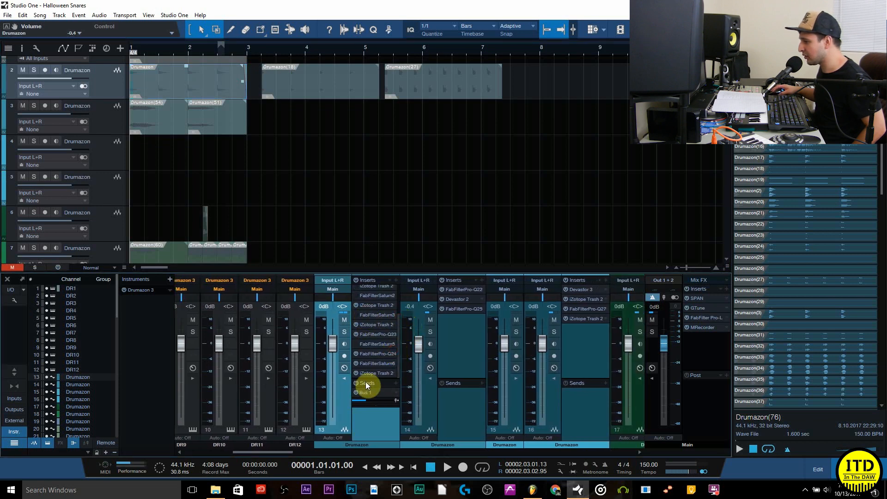
Review the effects on tracks 3 to 7 one by one, expanding the inserts of mixer channel 15
left_click(119, 121)
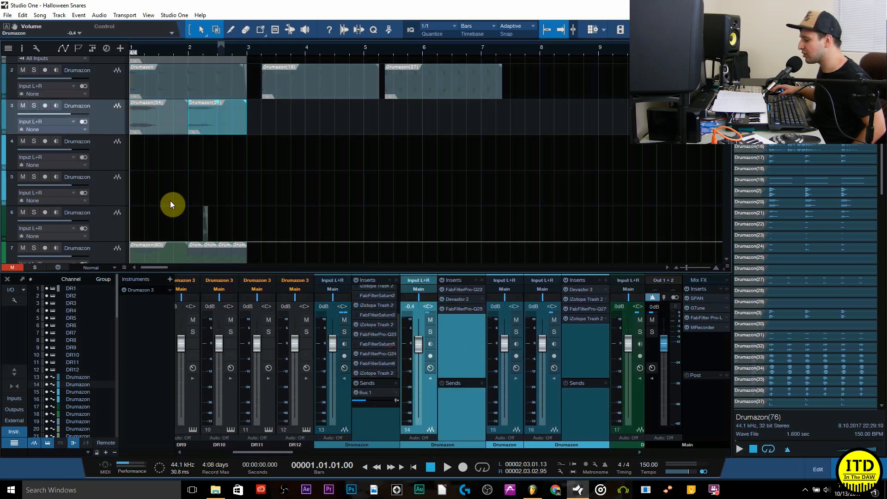
left_click(123, 163)
left_click(515, 379)
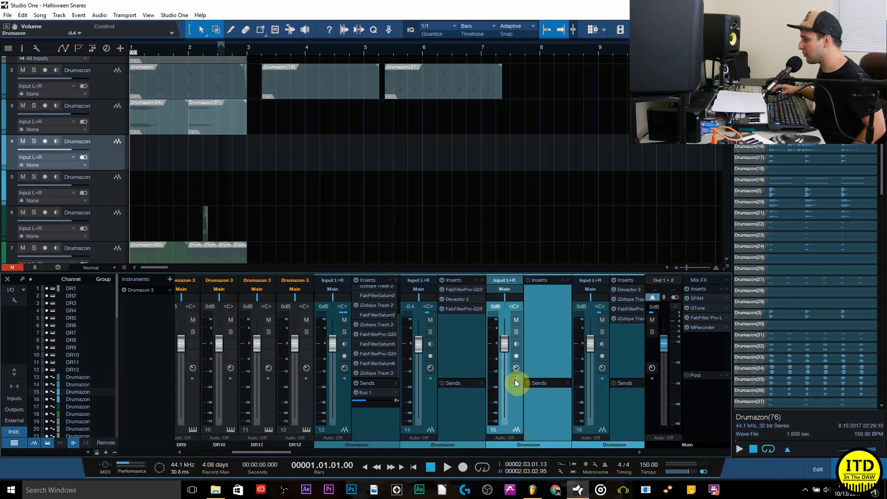
left_click(101, 192)
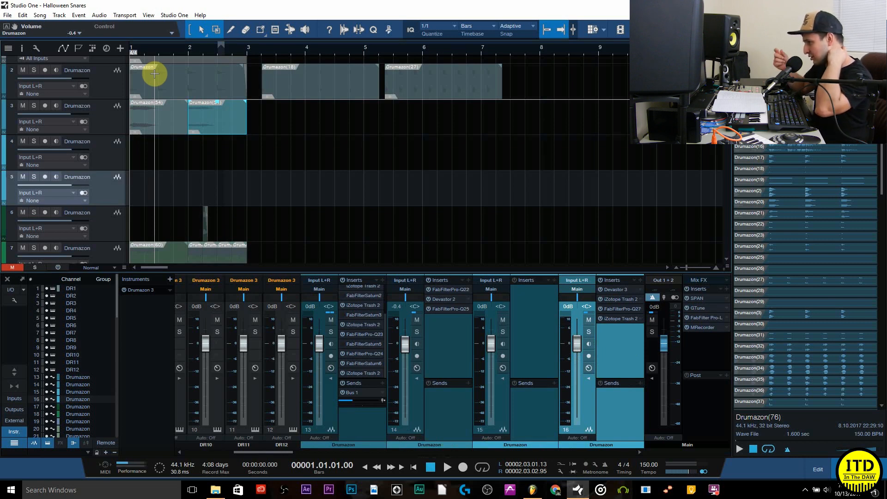
left_click(101, 222)
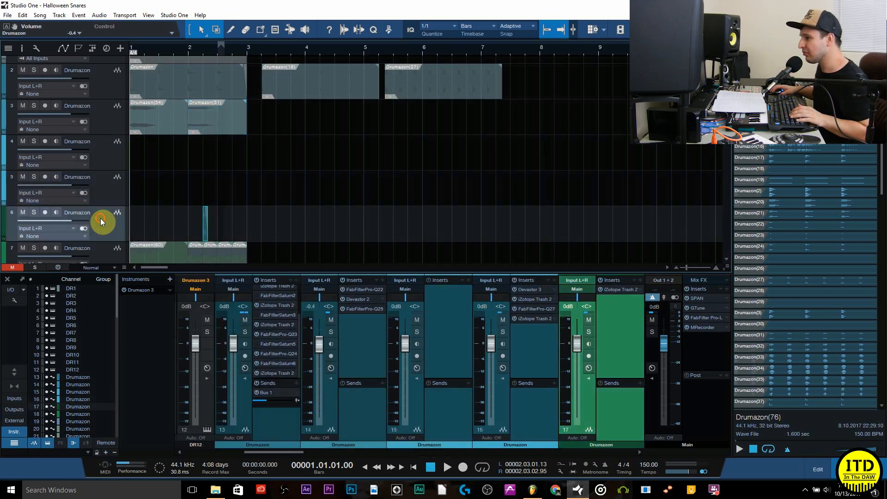
left_click(104, 257)
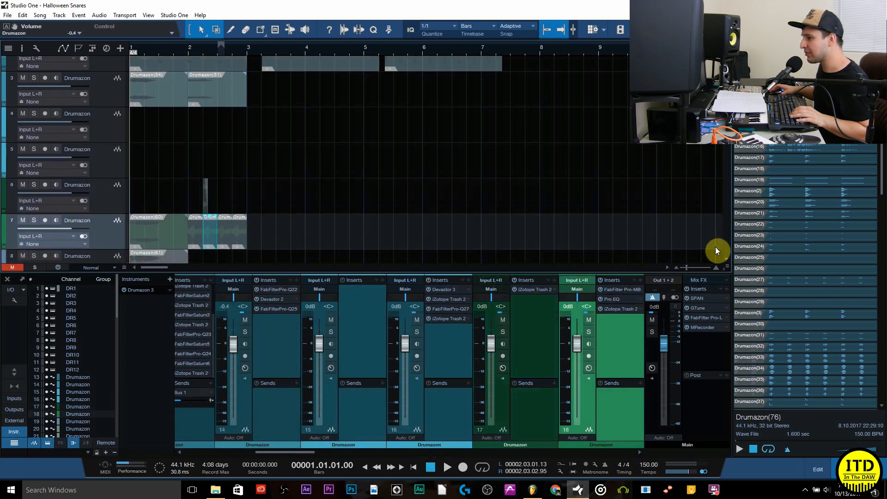
Audition the Drumazon recordings in the audio pool, starting with Drumazon(27) and continuing from Drumazon(3) to Drumazon(42)
left_click(801, 281)
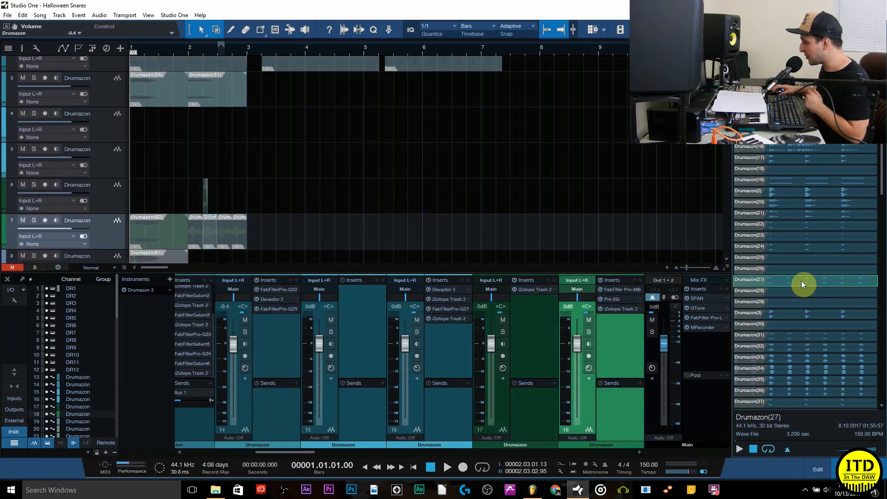
scroll(808, 231, "down", 3)
left_click(811, 216)
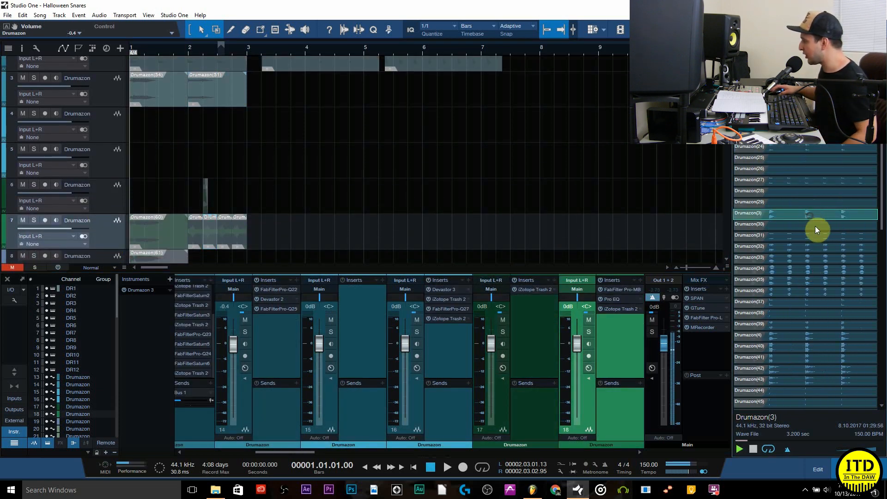
left_click(817, 234)
left_click(814, 248)
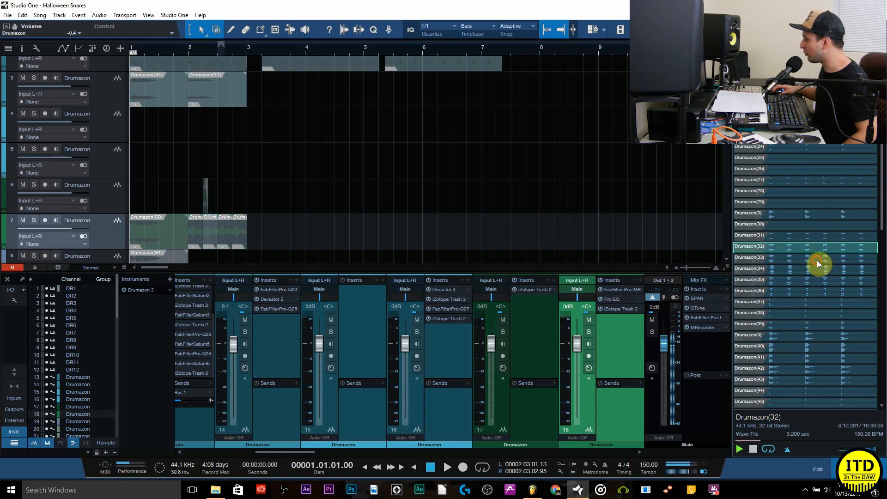
left_click(817, 258)
left_click(832, 269)
left_click(816, 283)
left_click(813, 294)
left_click(789, 302)
left_click(797, 317)
left_click(851, 324)
left_click(826, 336)
left_click(826, 347)
left_click(827, 359)
left_click(811, 374)
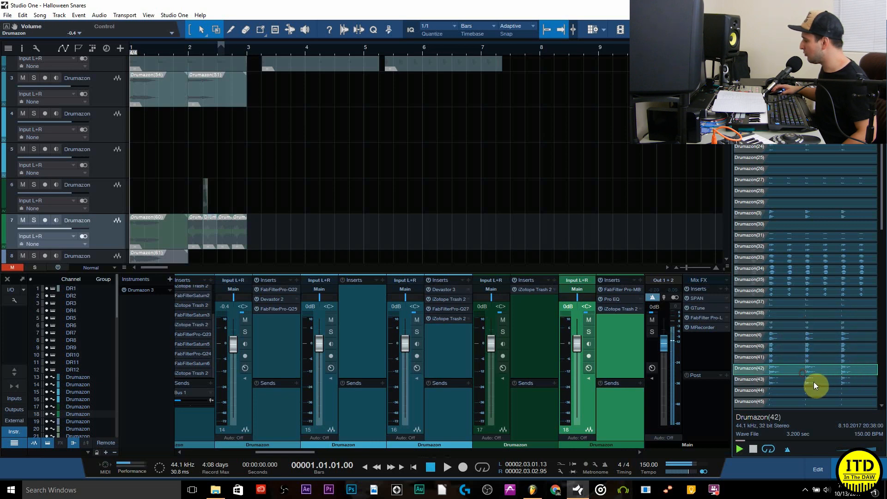
Continue auditioning the pool's Drumazon recordings one after another down to Drumazon(7)
scroll(818, 381, "down", 3)
key("Down")
key("Down")
key("Down")
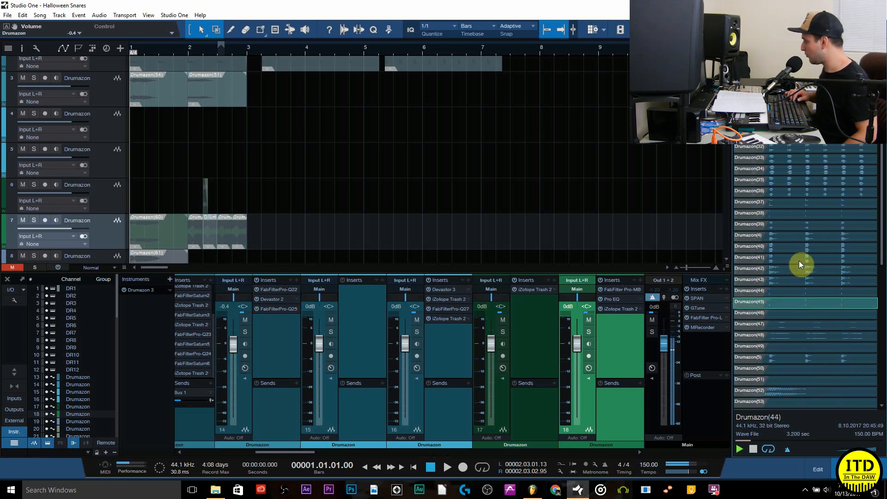
key("Down")
key("Down")
key("Down")
key("Down")
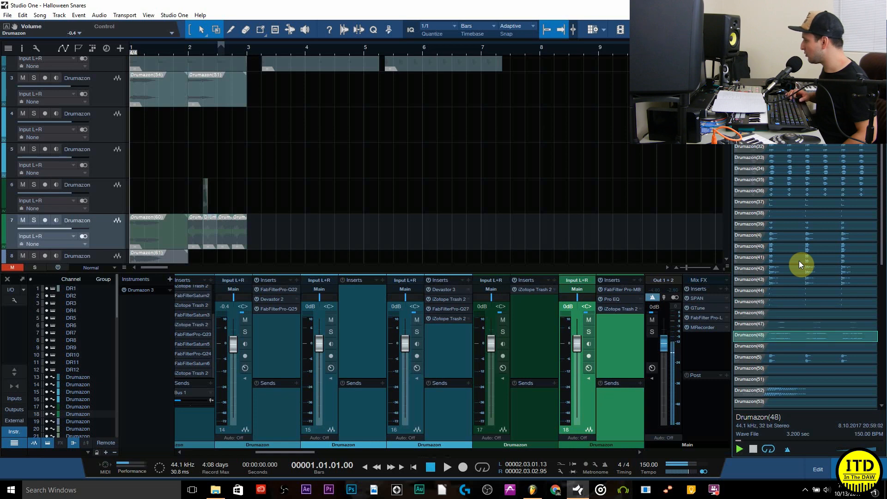
key("Down")
key("Down")
key("Down")
key("Down")
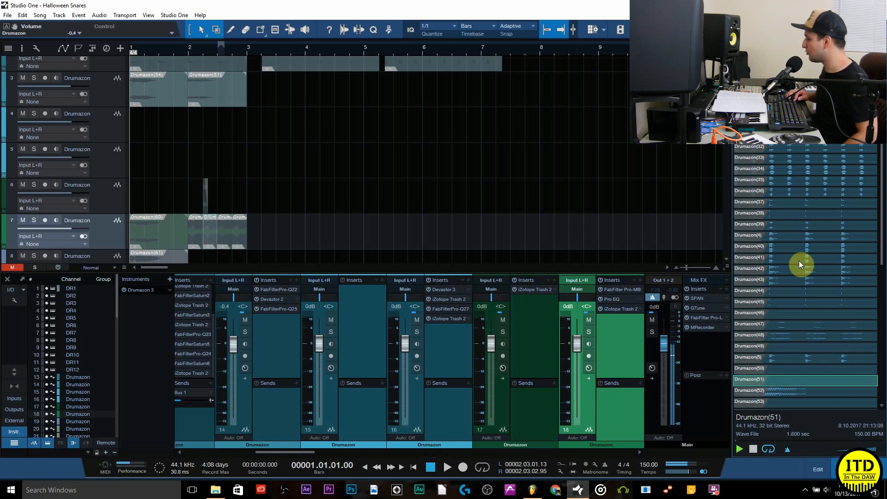
key("Down")
key("Down")
key("Down")
key("Down")
key("Down")
key("Down")
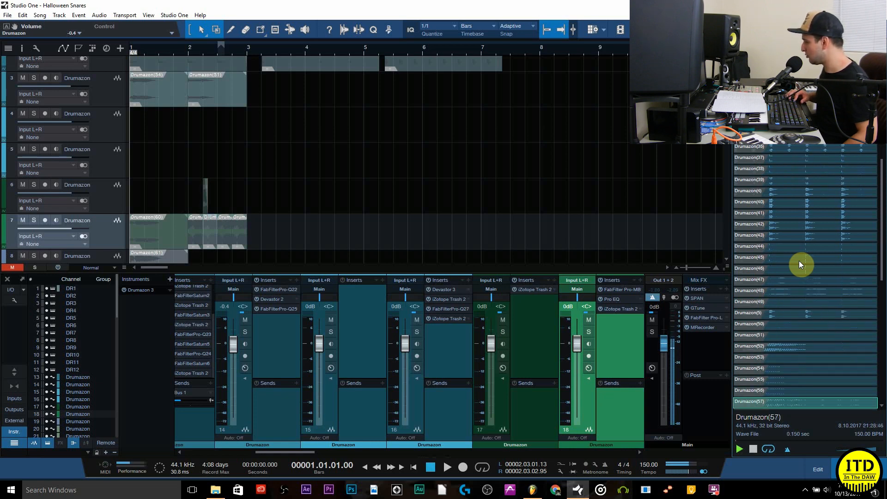
key("Down")
key("Down")
key("Down")
key("Down")
key("Down")
key("Down")
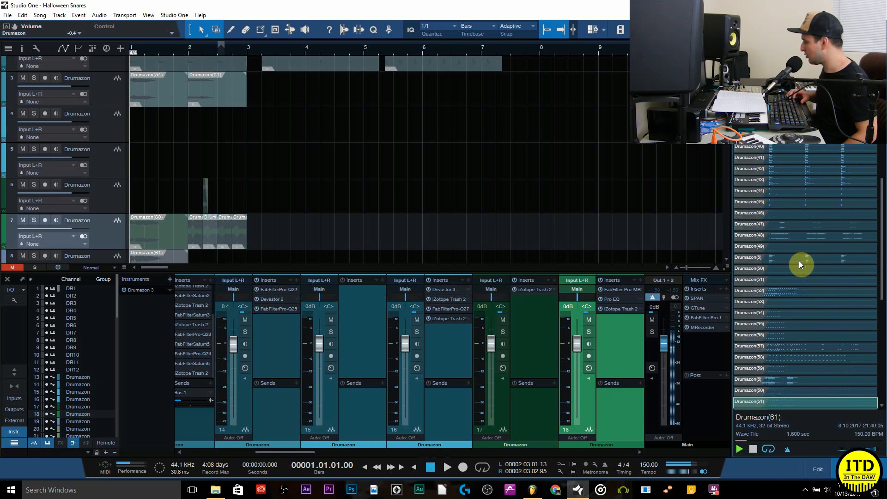
key("Down")
key("Down")
key("Down")
key("Down")
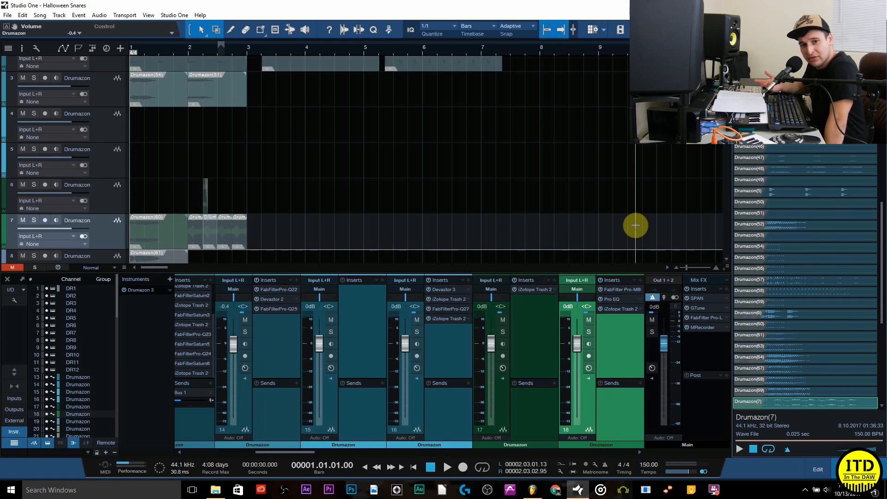
Play the Drumazon(62) kick sequence on track 9 from bar 16, and stop playback
scroll(517, 222, "down", 5)
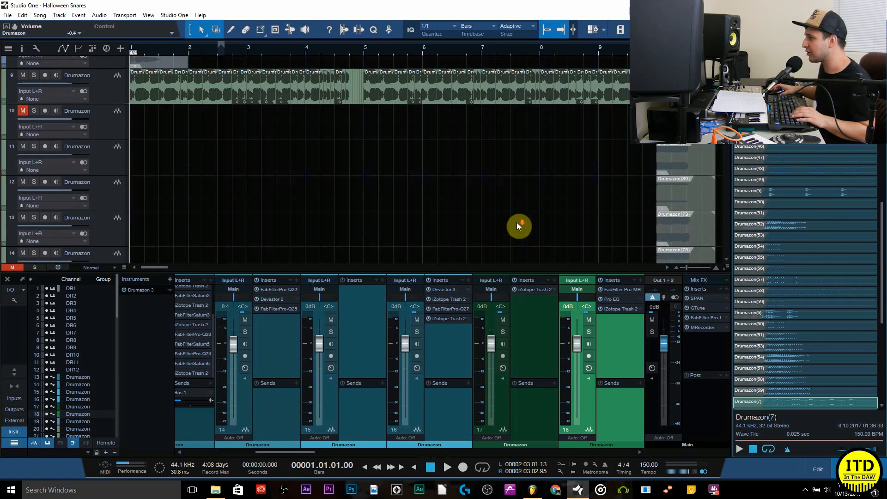
scroll(517, 222, "up", 4)
left_click_drag(635, 47, 480, 70)
scroll(579, 81, "down", 3)
left_click(589, 50)
key("space")
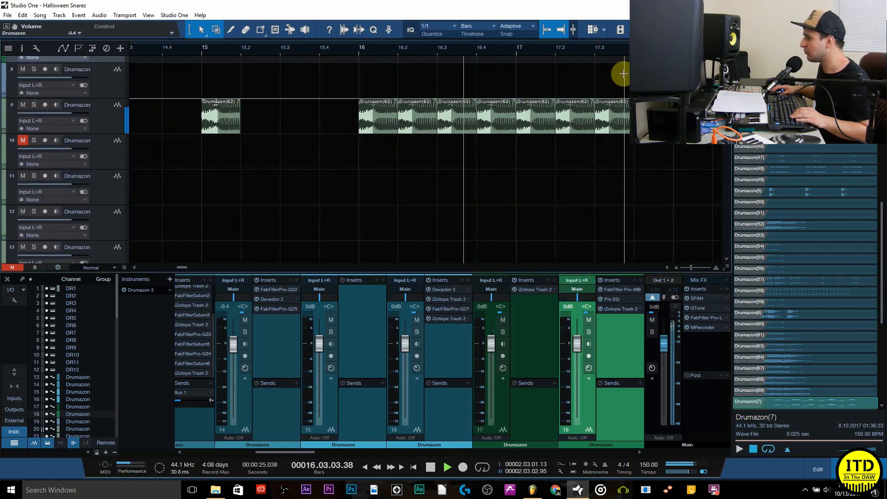
key("space")
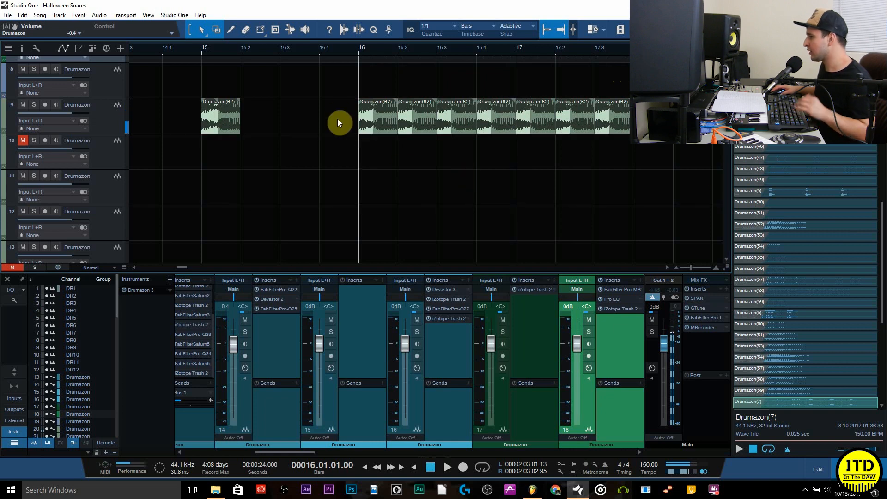
Move the short clip overlaying the start of each Drumazon(62) kick in bars 16 and 17 from track 9 to track 10
left_click_drag(368, 130, 366, 160)
left_click_drag(405, 130, 443, 155)
left_click_drag(483, 128, 485, 175)
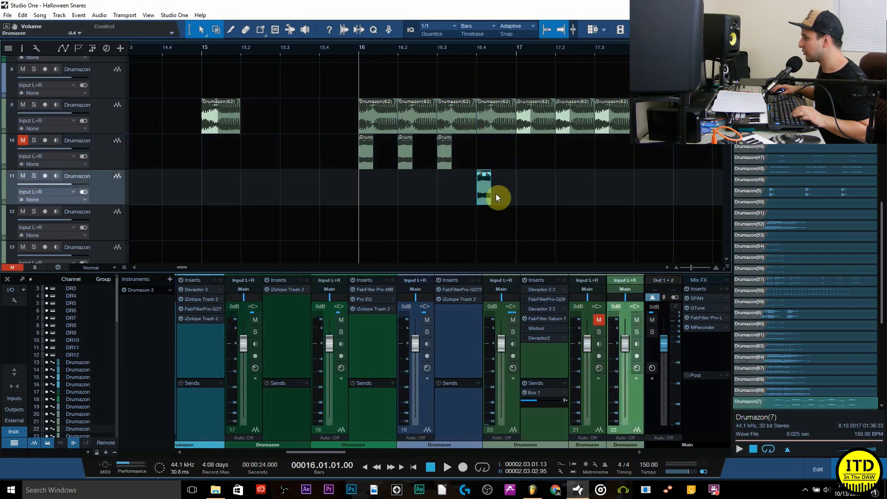
key("ctrl+z")
left_click_drag(482, 137, 483, 150)
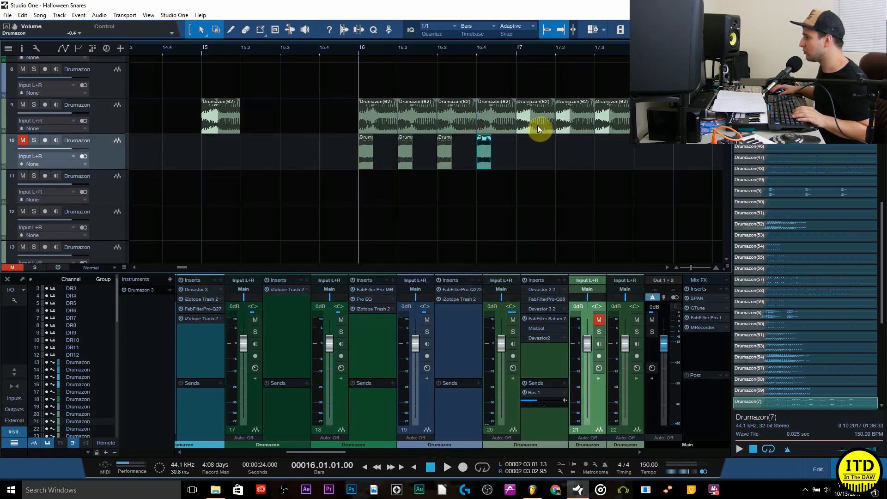
left_click_drag(525, 128, 524, 148)
left_click_drag(567, 129, 602, 150)
left_click_drag(642, 128, 644, 151)
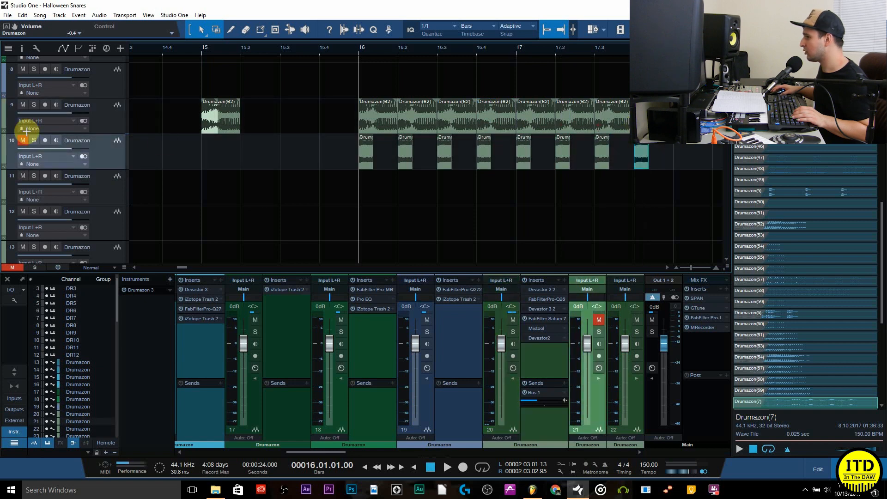
Solo track 9 and play the Drumazon(62) kicks from bar 16 without the short clips
left_click(34, 104)
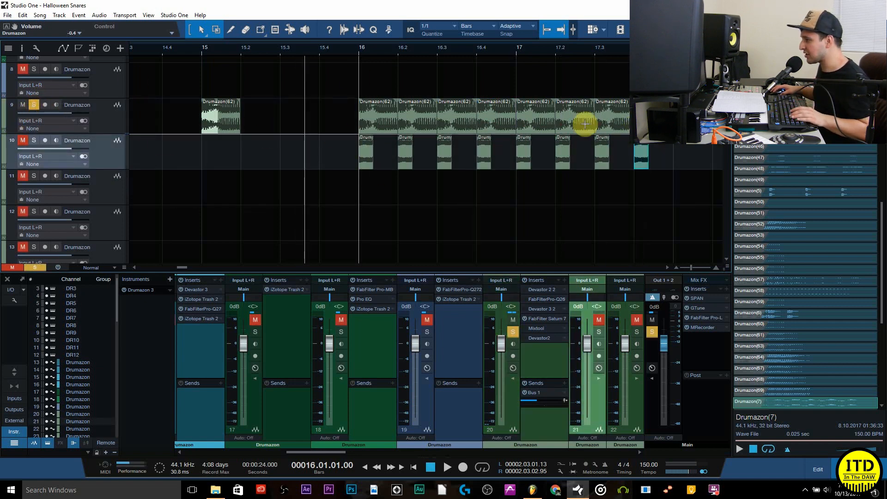
key("space")
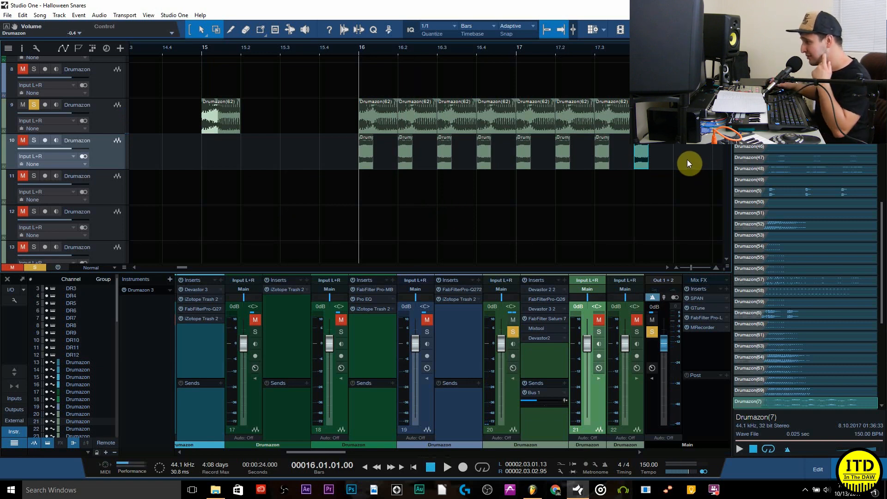
Lengthen the short clips on track 10 to full beats, and play that track soloed with track 9 muted
left_click_drag(689, 155, 397, 143)
left_click(34, 141)
key("space")
left_click(22, 105)
left_click(34, 105)
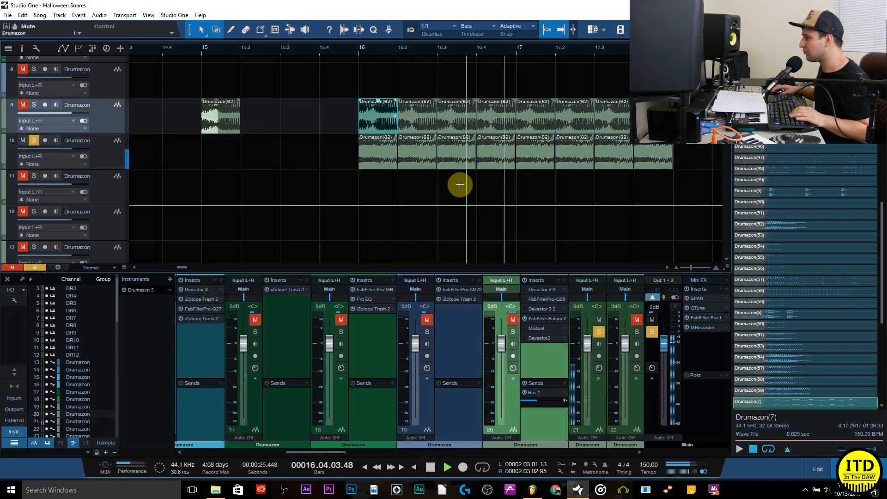
key("space")
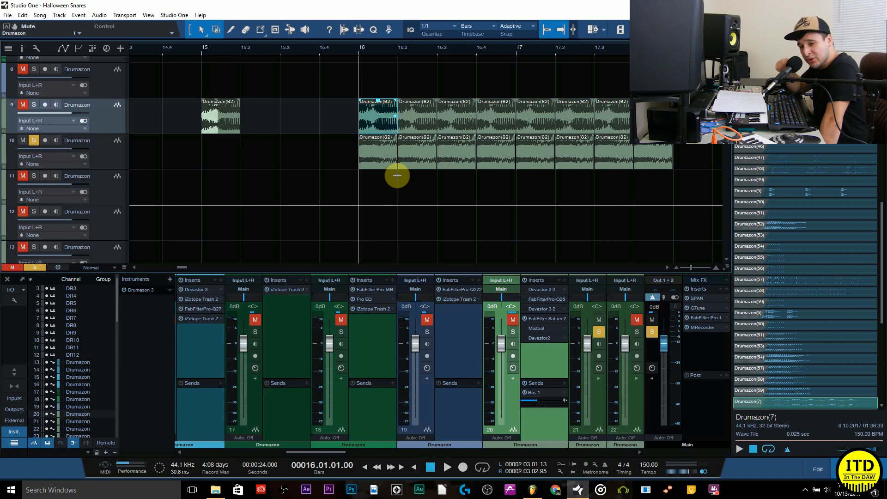
Undo the lengthening of the track 10 clips and their move from track 9
key("ctrl+z")
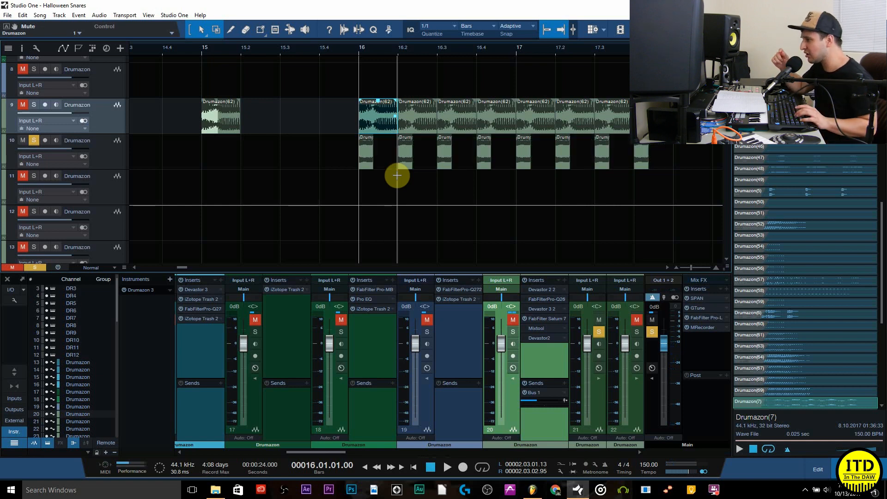
left_click(668, 165)
left_click_drag(389, 148, 347, 149)
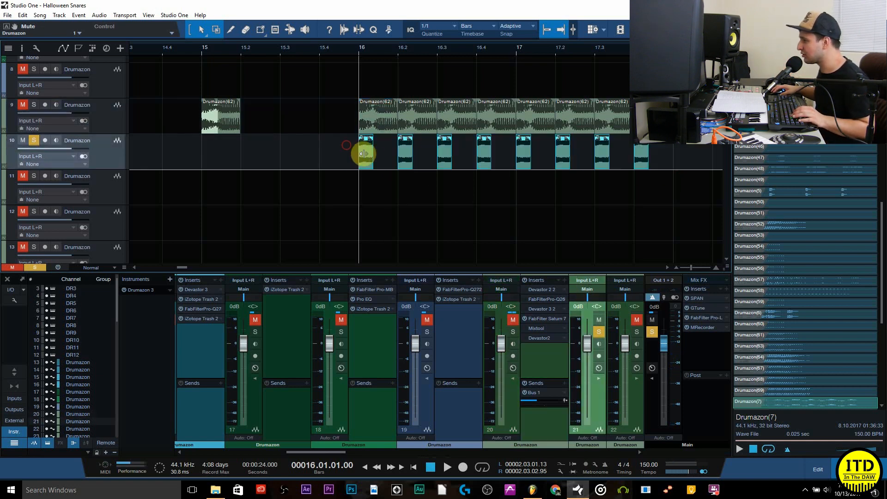
key("ctrl+z")
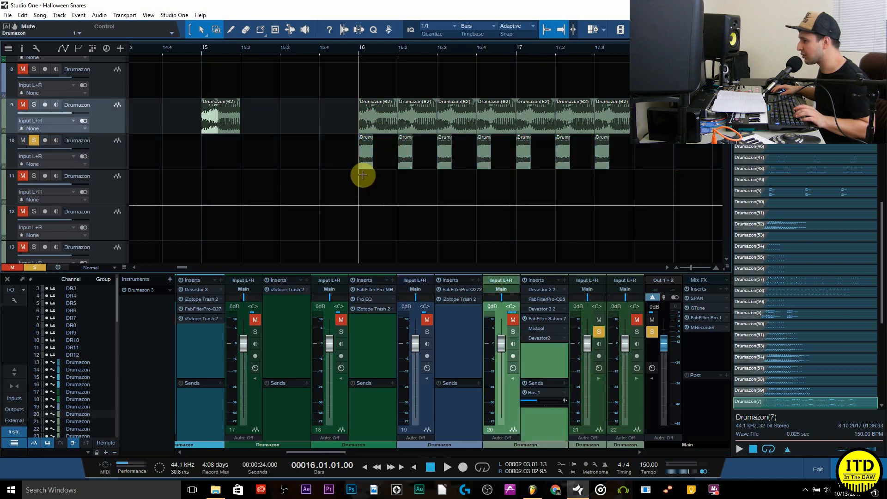
key("ctrl+z")
key("ctrl+z")
key("ctrl+z")
key("ctrl+z")
key("ctrl+z")
key("ctrl+z")
key("ctrl+z")
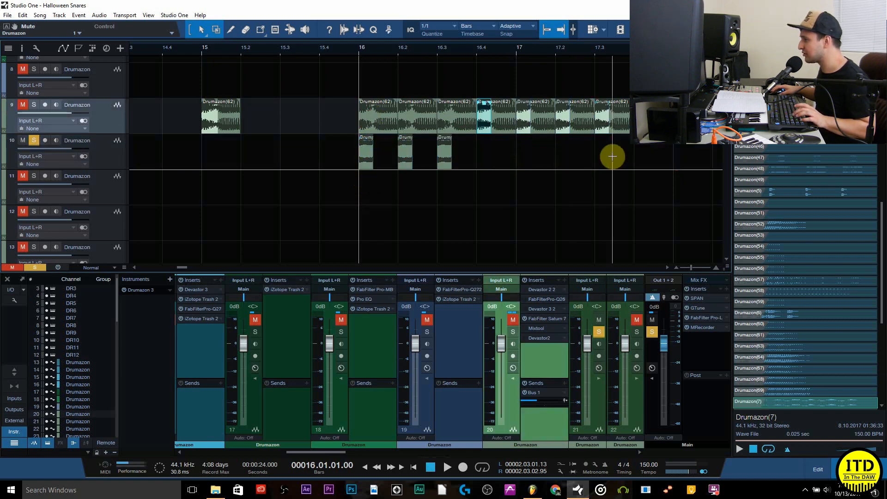
Solo track 9 instead of track 10 and play the kicks with their overlaid short clips from bar 16
left_click(33, 140)
left_click(34, 105)
key("space")
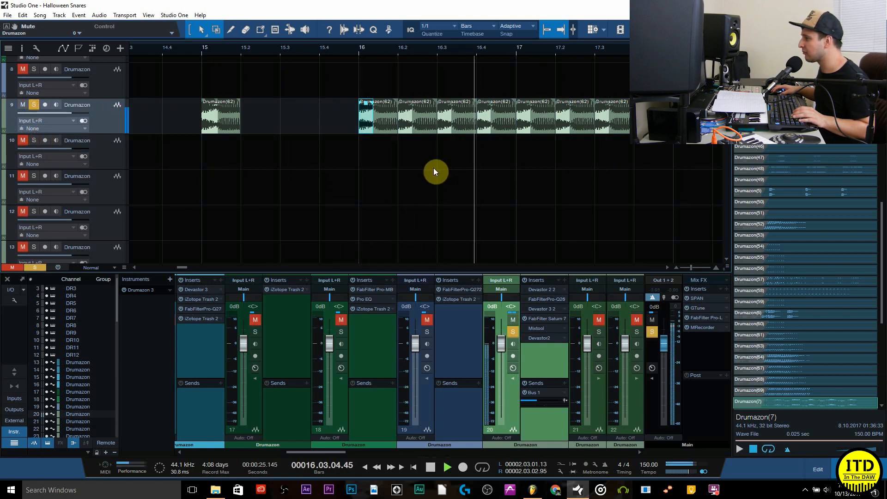
key("space")
Redo moving the first two short clips to track 10, play the sequence for comparison, and undo the move again
key("ctrl+y")
key("ctrl+y")
key("space")
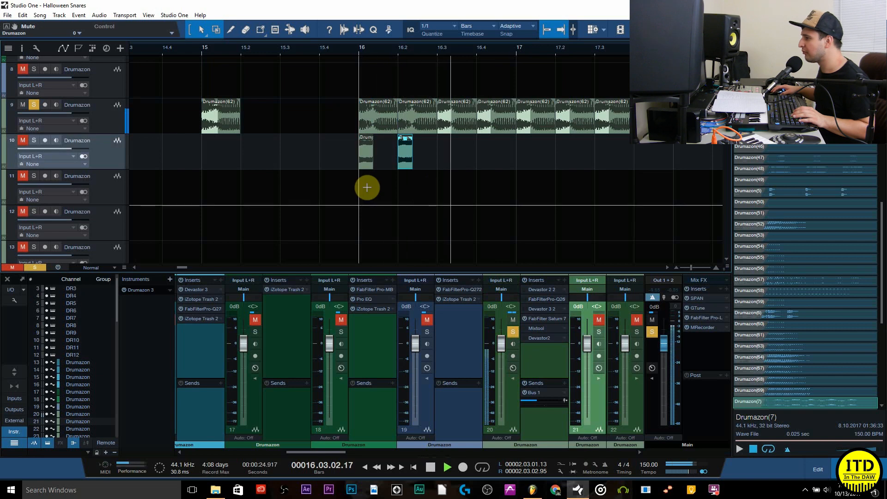
key("space")
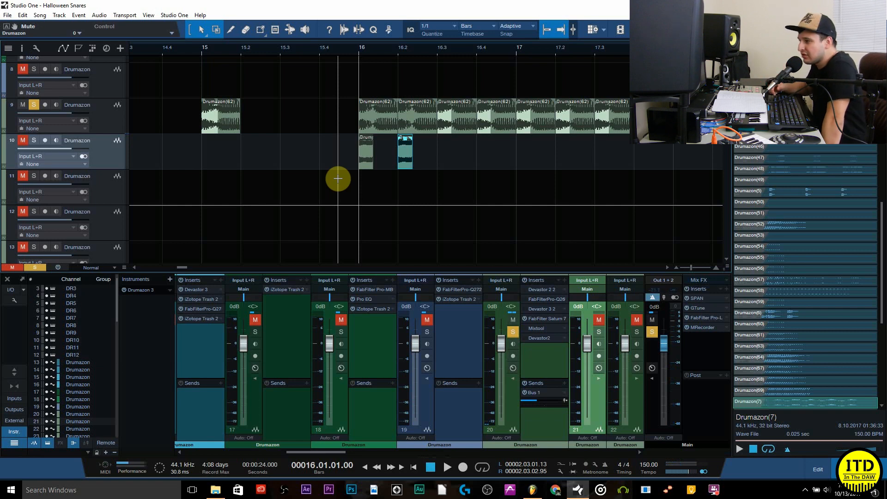
key("ctrl+z")
key("ctrl+z")
Move the last Drumazon(62) kick of the sequence on track 9 to bar 19 and extend it to bar 20
left_click_drag(289, 51, 216, 25)
double_click(352, 125)
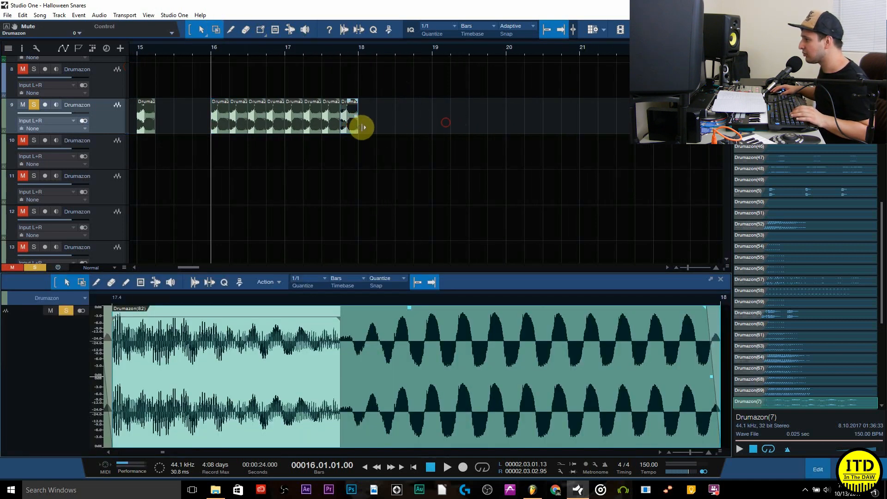
left_click_drag(351, 127, 448, 114)
left_click_drag(445, 54, 618, 121)
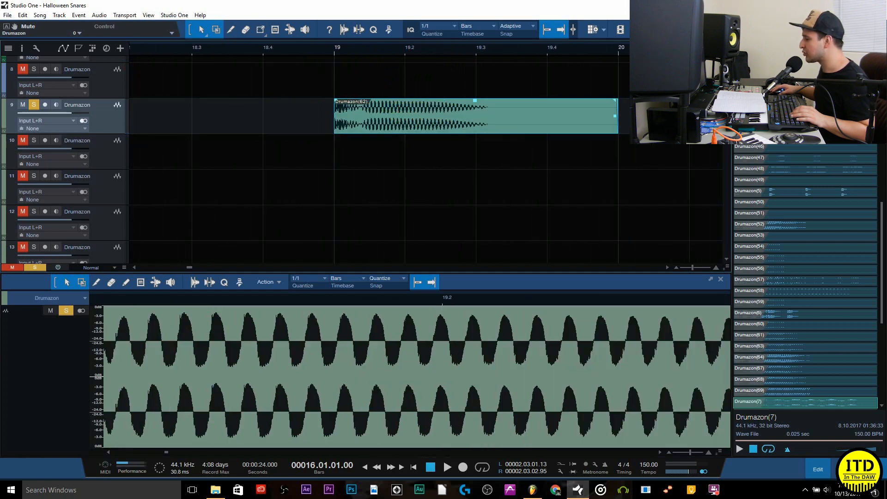
Play the isolated Drumazon(62) kick from bar 19
left_click(339, 53)
key("space")
left_click(338, 52)
key("space")
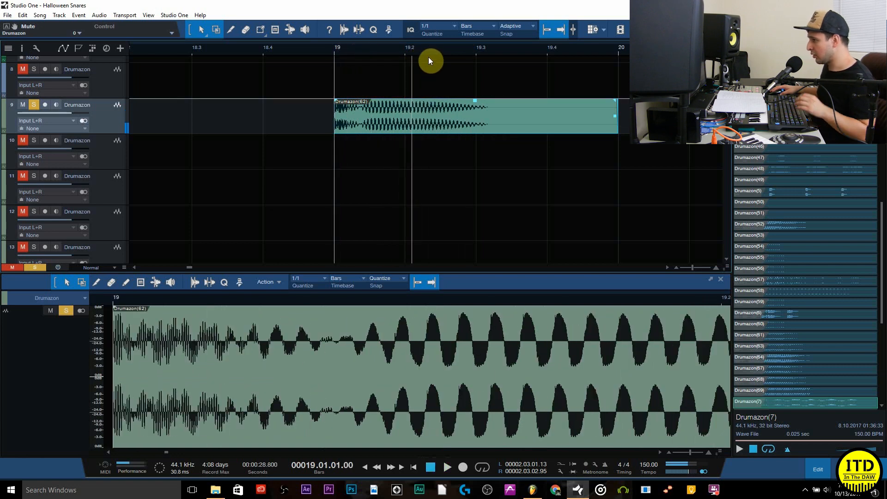
Trim the bar 19 kick down to its opening punch and play it alone
left_click_drag(616, 119, 362, 126)
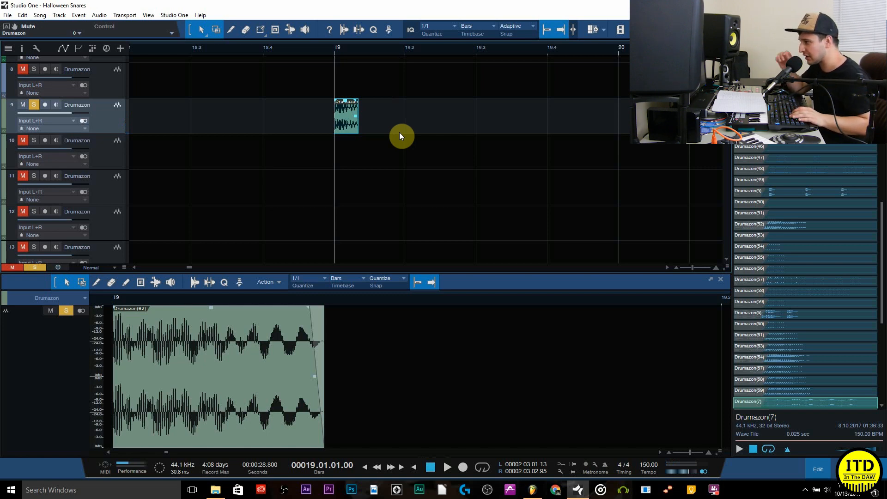
key("space")
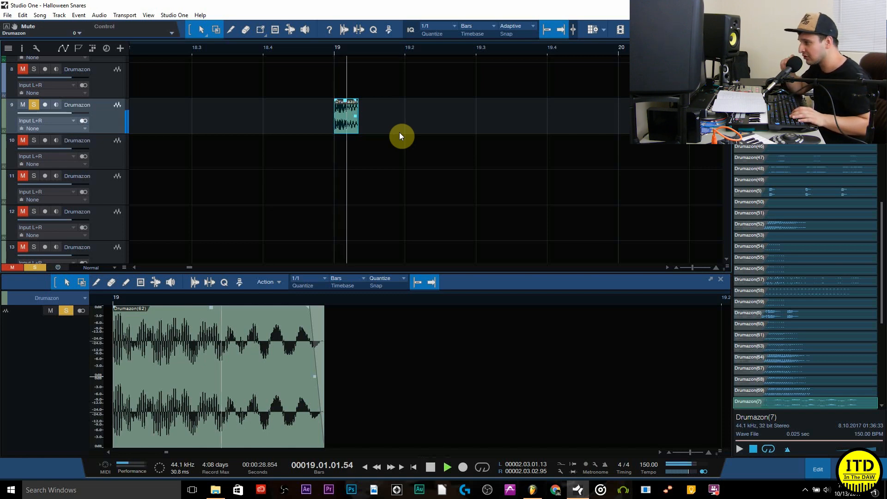
key("space")
Extend the bar 19 kick's end again, try trimming off its punch to play only the tail, and restore its start
left_click_drag(361, 105, 585, 116)
left_click_drag(334, 119, 361, 124)
key("space")
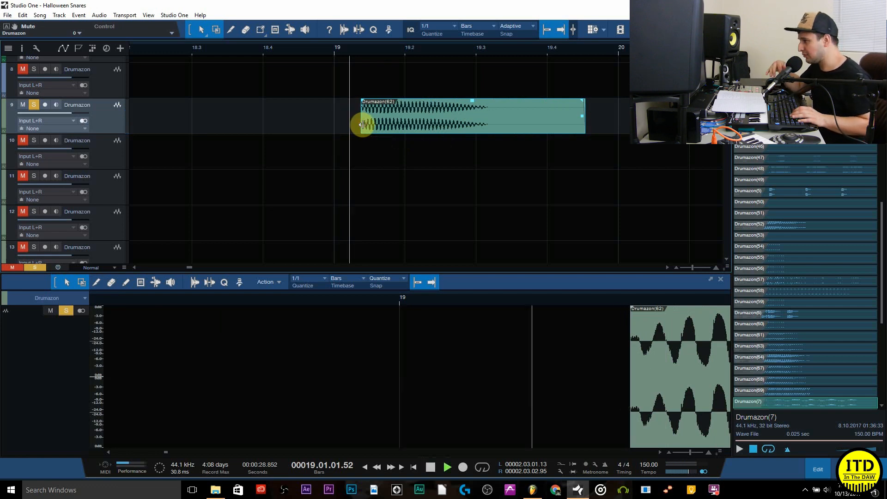
key("space")
mouse_move(361, 125)
left_mouse_down()
mouse_move(311, 123)
mouse_move(396, 123)
mouse_move(345, 124)
left_mouse_up()
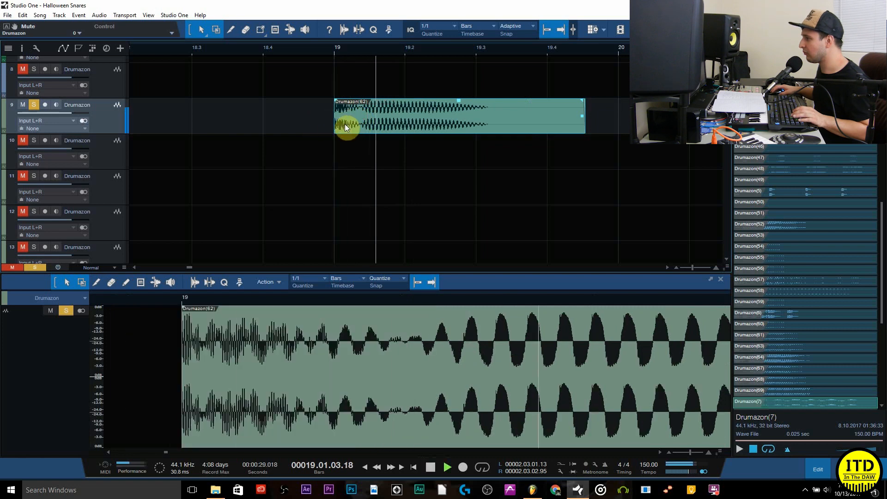
Move the leftover short overlay clip from the end of the sequence to bar 20 and lengthen it to reveal its tail
left_click_drag(435, 48, 432, 35)
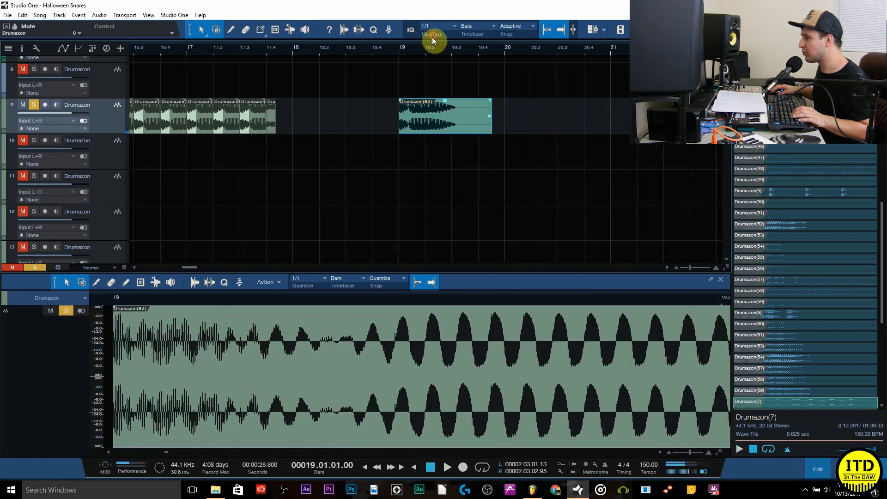
left_click_drag(475, 129, 515, 116)
left_click_drag(508, 48, 482, 72)
left_click_drag(500, 122, 629, 122)
Play the lengthened overlay clip at bar 20 and the kick at bar 19 to compare their tails
key("space")
key("space")
key("space")
left_click(524, 49)
key("space")
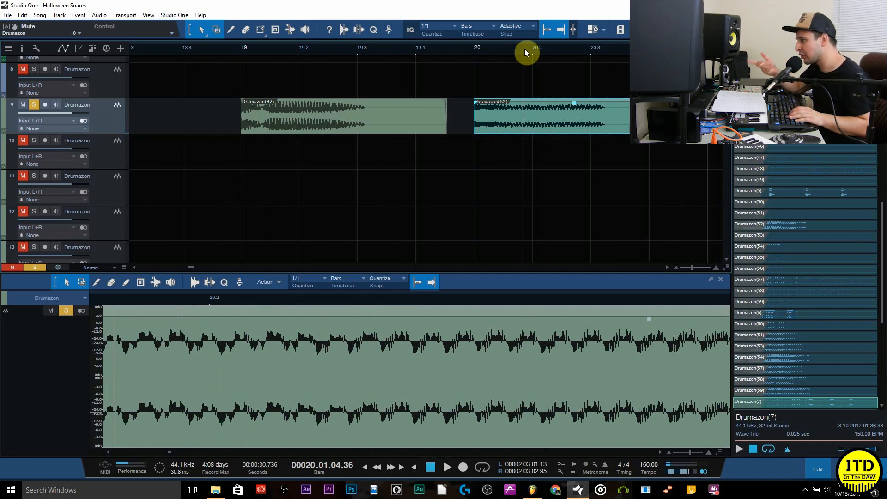
left_click(264, 46)
key("space")
key("space")
Layer the bar 20 clip on top of the kick at bar 19 and play the combination
left_click_drag(516, 125, 494, 103)
left_click_drag(554, 116, 334, 122)
left_click(238, 46)
key("space")
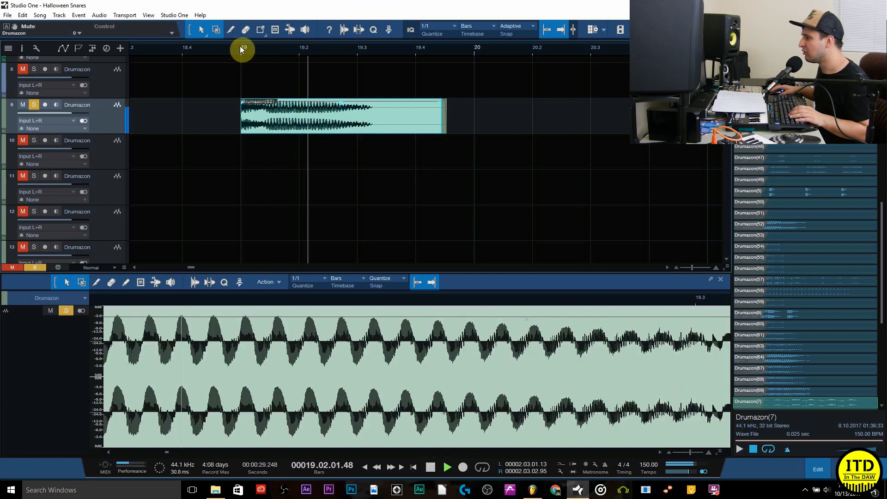
key("space")
Trim the layered kick at bar 19 to one beat, duplicate it four times, and play the row
left_click_drag(443, 116, 300, 120)
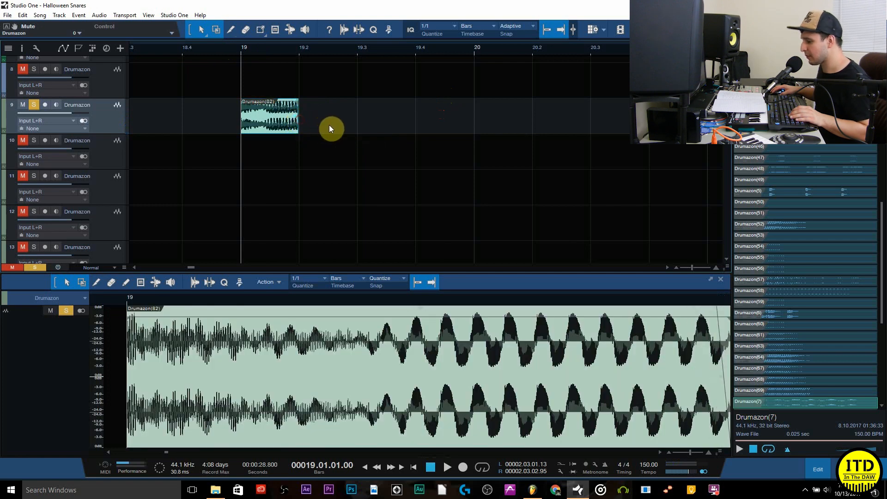
key("d")
key("d")
key("d")
key("d")
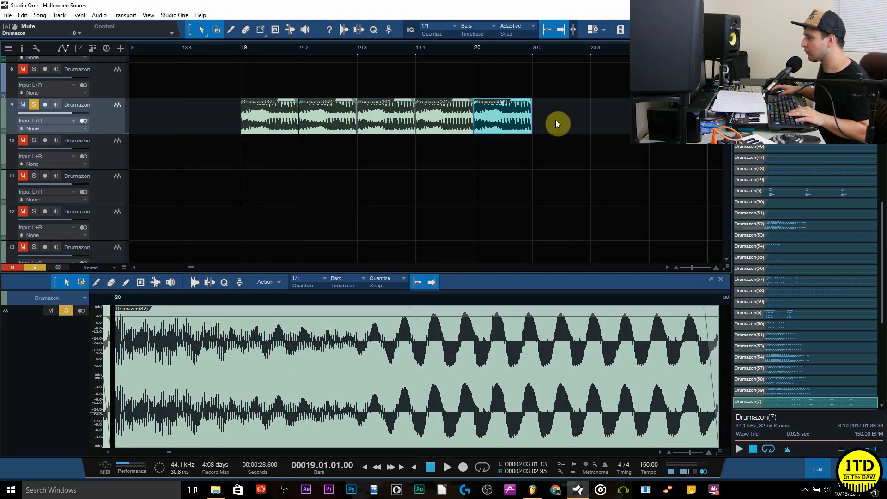
key("space")
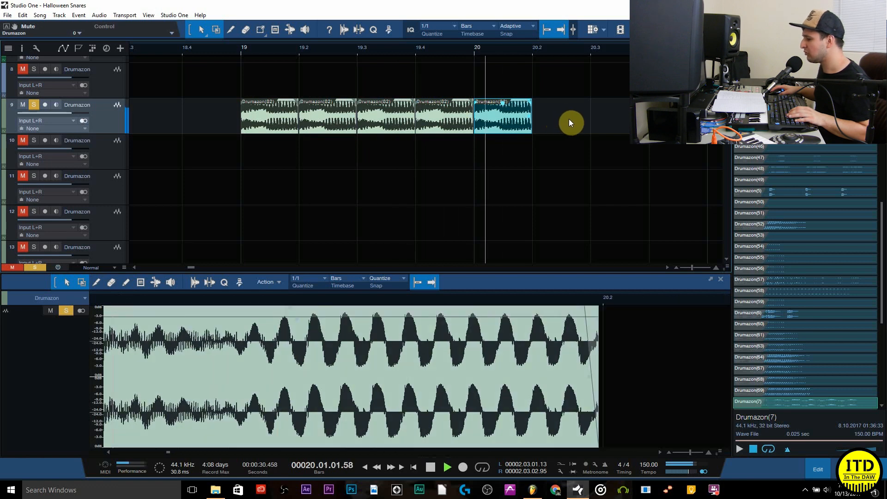
key("space")
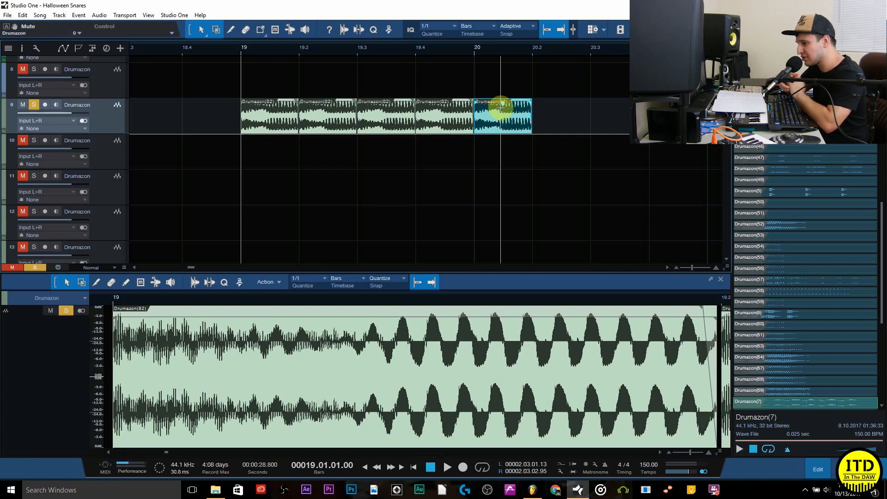
Move the last layered kick between beats 2 and 3 of bar 20, and separate the fourth kick's top layer to end at bar 21 for playback
left_click_drag(501, 105, 594, 126)
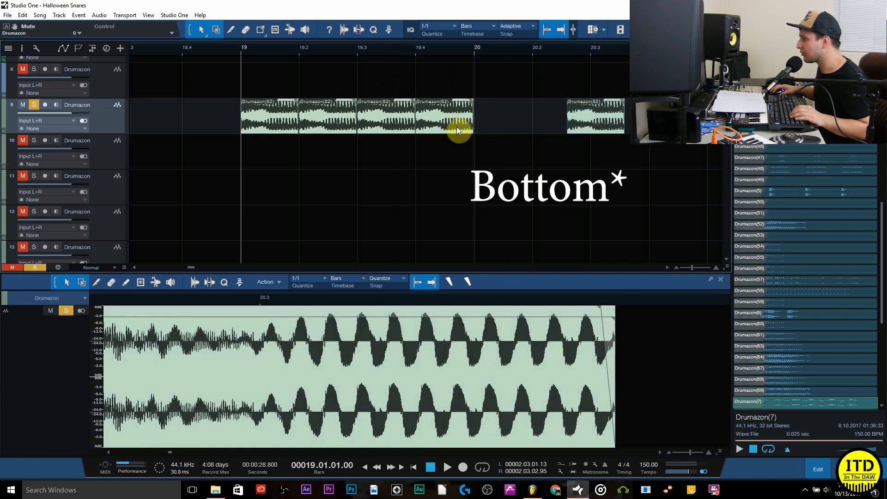
left_click(464, 130)
key("space")
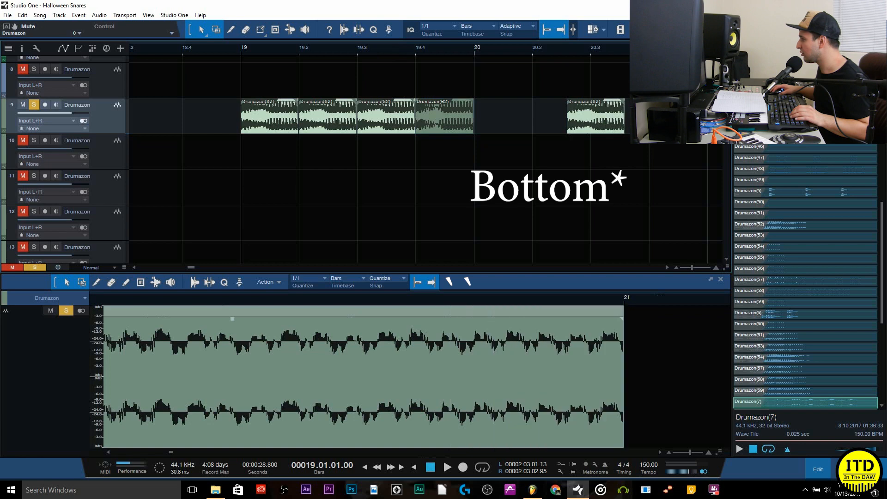
key("space")
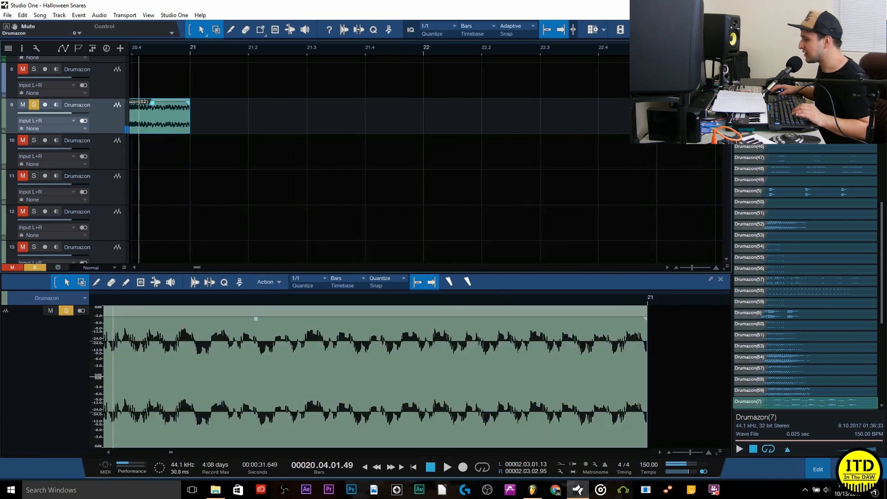
Return to the start of the song and play the full kick arrangement on track 9 from bar 1
left_click_drag(236, 51, 358, 42)
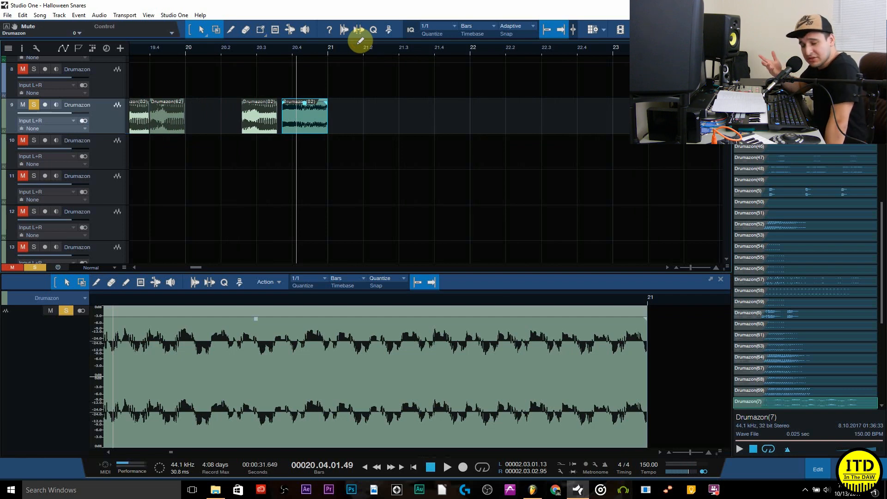
left_click_drag(316, 46, 391, 49)
left_click_drag(135, 46, 253, 65)
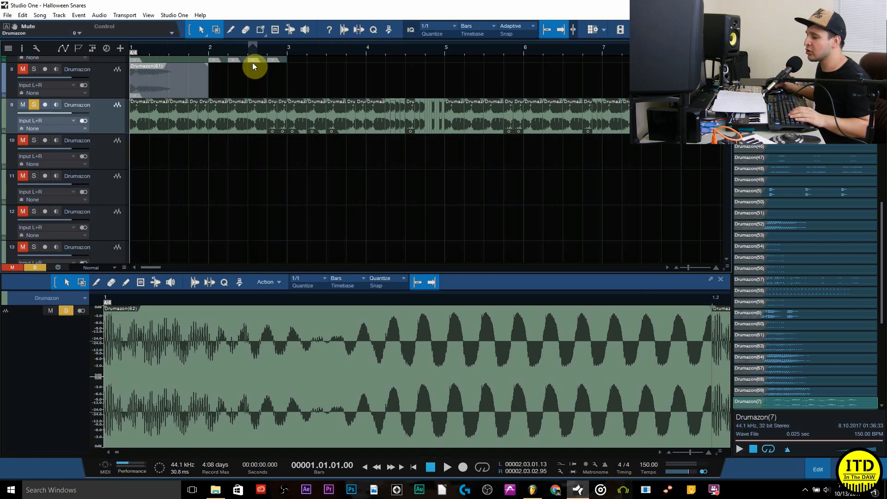
key("space")
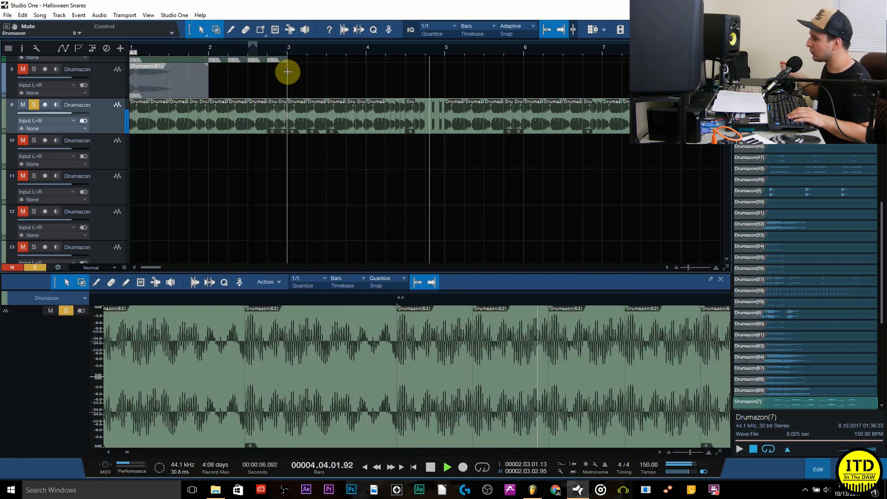
key("space")
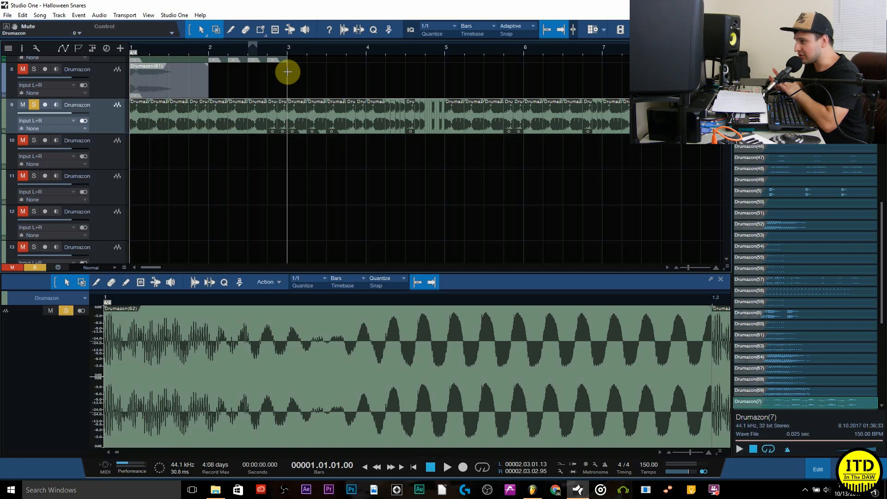
Play the kick arrangement on track 9 from bar 2 twice, stopping playback after each pass
left_click(206, 45)
key("space")
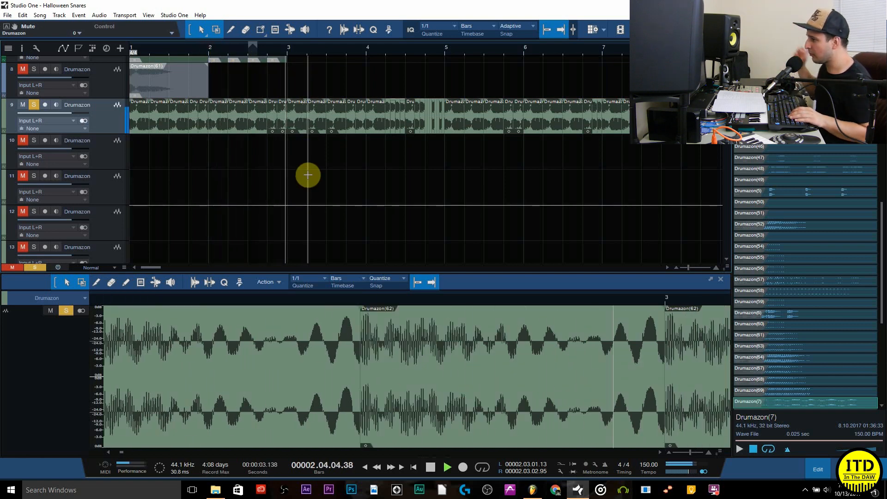
key("space")
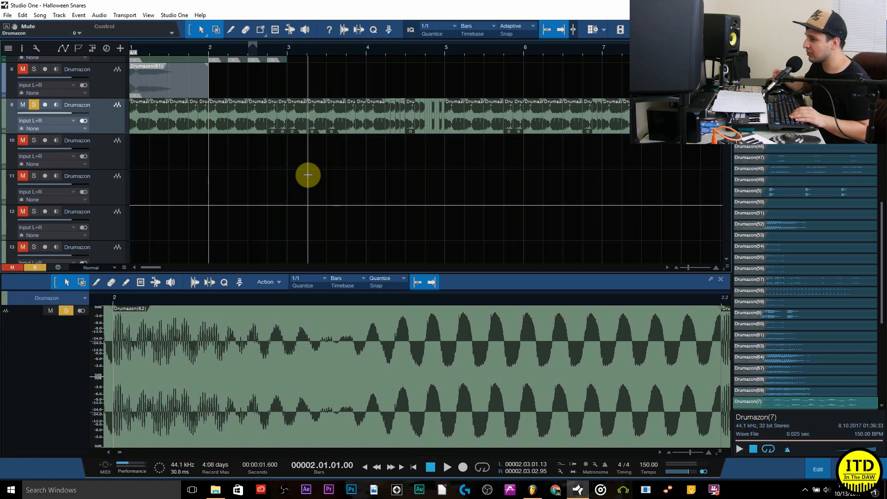
key("space")
key("space")
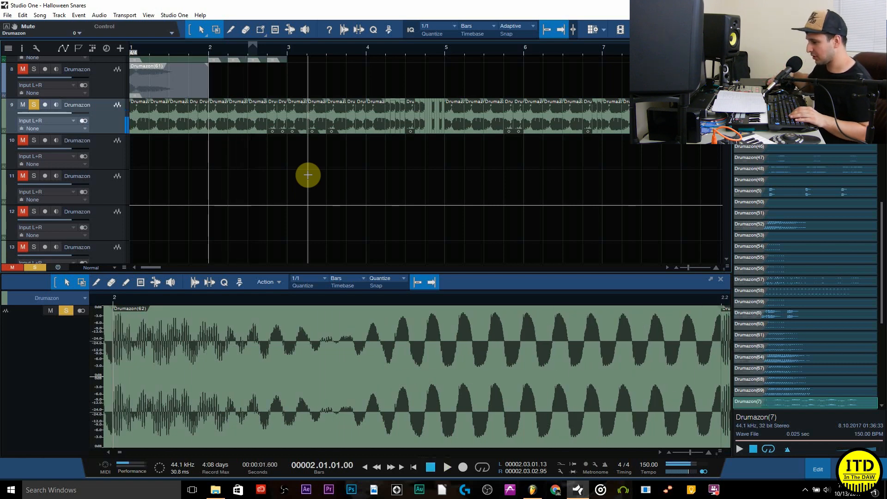
Play the kick arrangement on track 9 from bar 2 and check the transpose setting of the kick clip starting bar 3
key("space")
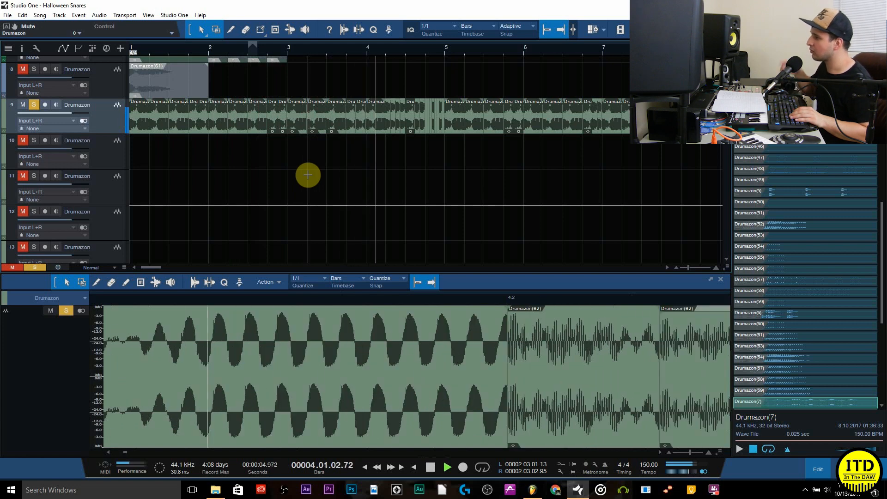
key("space")
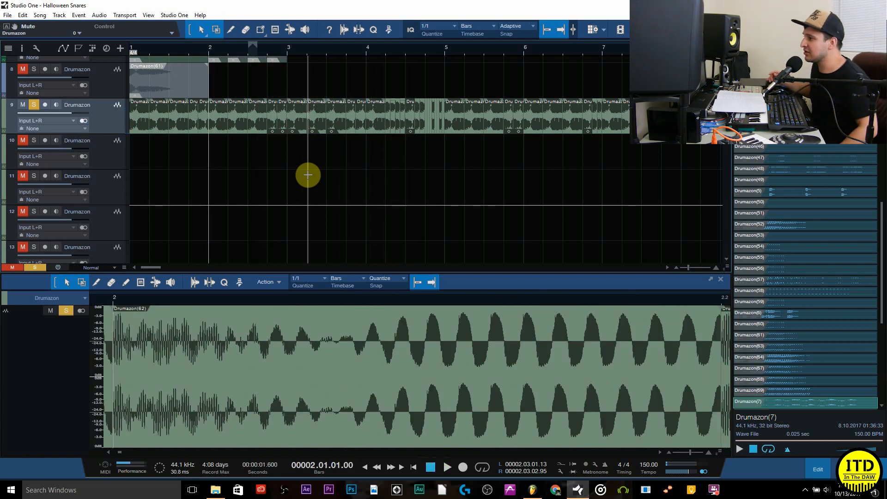
right_click(299, 117)
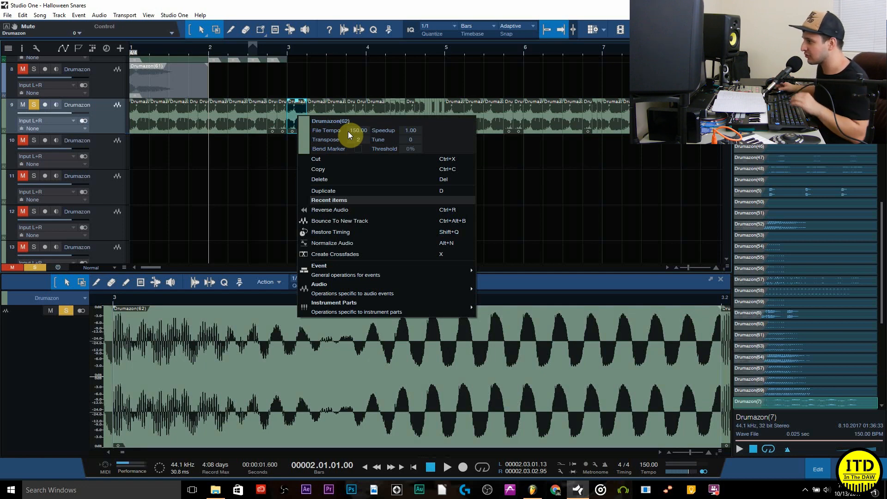
left_click(292, 131)
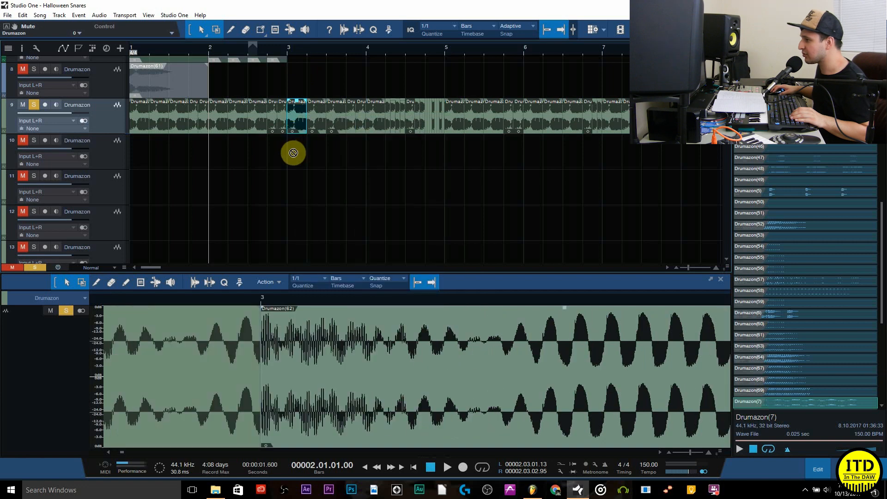
Delete the long kick at bar 22 on track 9 and move the first of the two kicks before bar 21 into its place
left_click(304, 57)
left_click_drag(314, 50, 253, 28)
left_click_drag(325, 141, 328, 135)
left_click_drag(338, 47, 382, 82)
left_click_drag(179, 122, 617, 119)
left_click(470, 130)
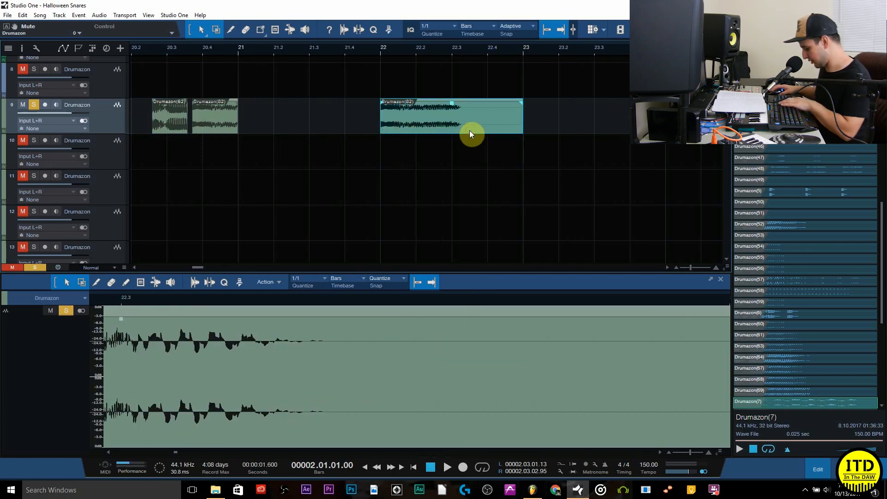
key("Delete")
left_click(228, 115)
left_click(181, 123)
left_click_drag(181, 123, 416, 120)
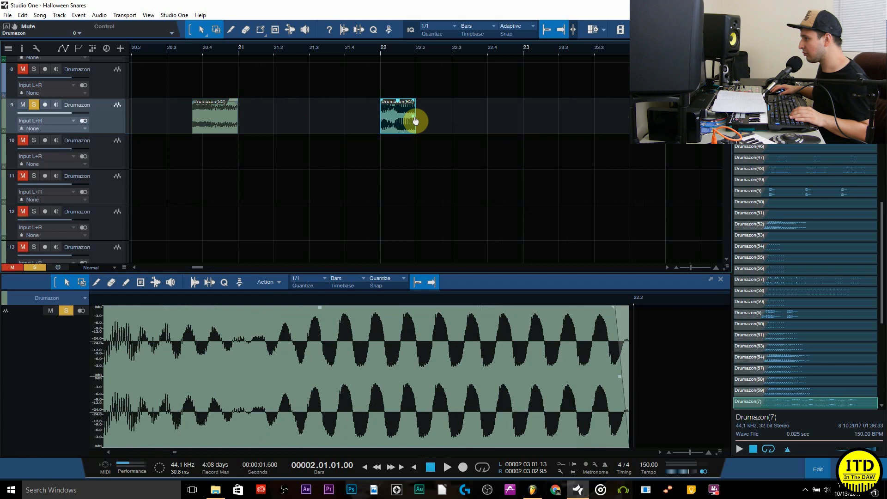
Extend the moved kick so its full tail is included, and play it twice from bar 22
left_click_drag(395, 48, 377, 40)
key("space")
key("space")
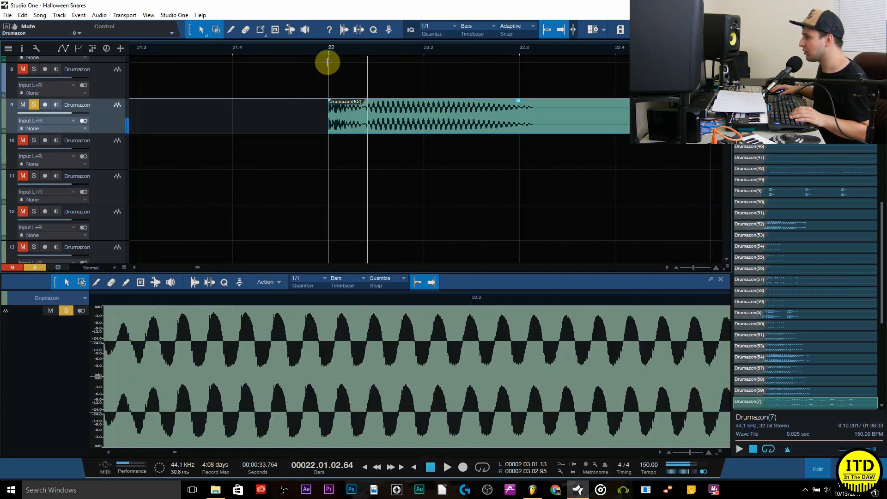
left_click(327, 50)
key("space")
key("space")
Split the bar 22 kick where its punch ends and its tail begins, undoing the extra cut made further along the tail
left_click(359, 49)
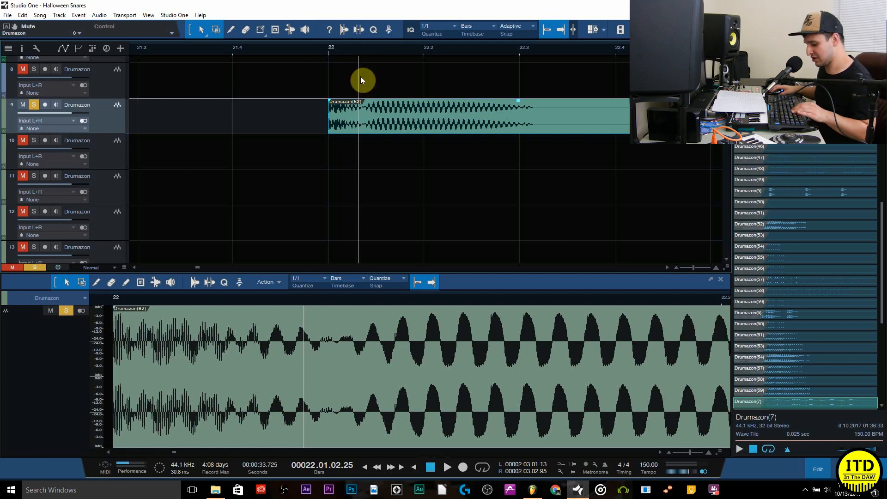
key("3")
left_click(364, 110)
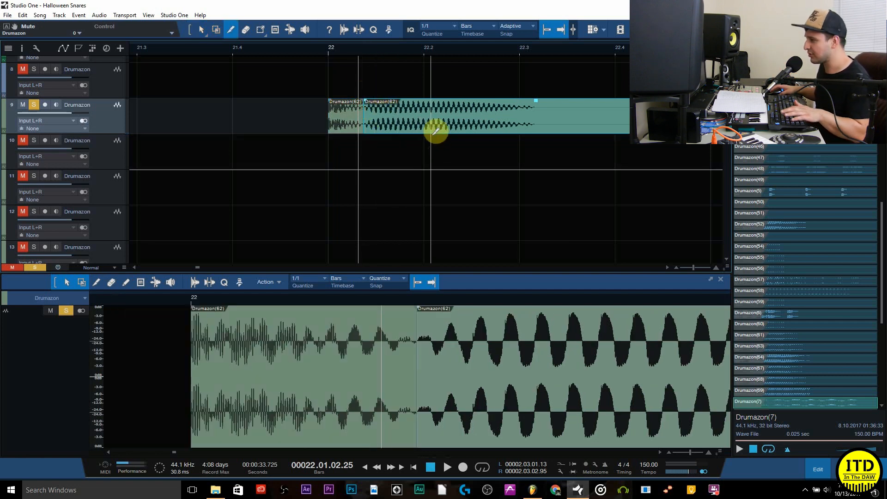
left_click(438, 127)
key("ctrl+z")
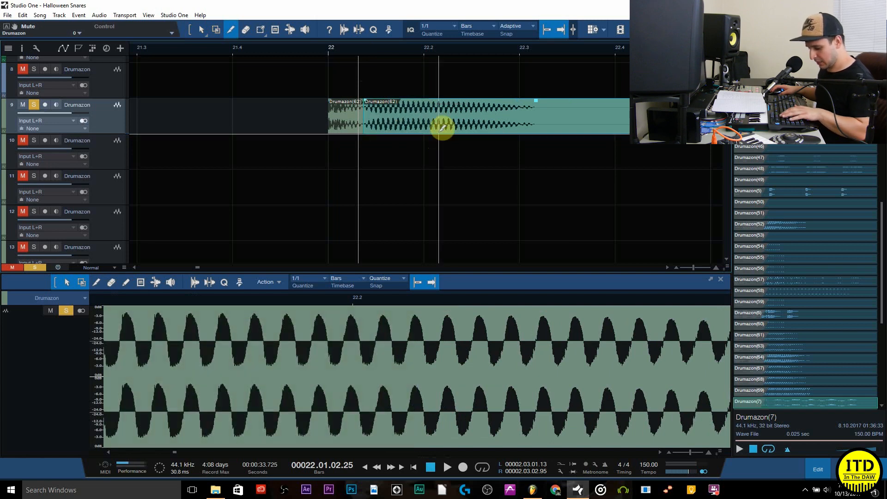
Set the split tail clip's transpose to 6 and play the kick from bar 22 to hear the pitched tail
key("1")
right_click(440, 132)
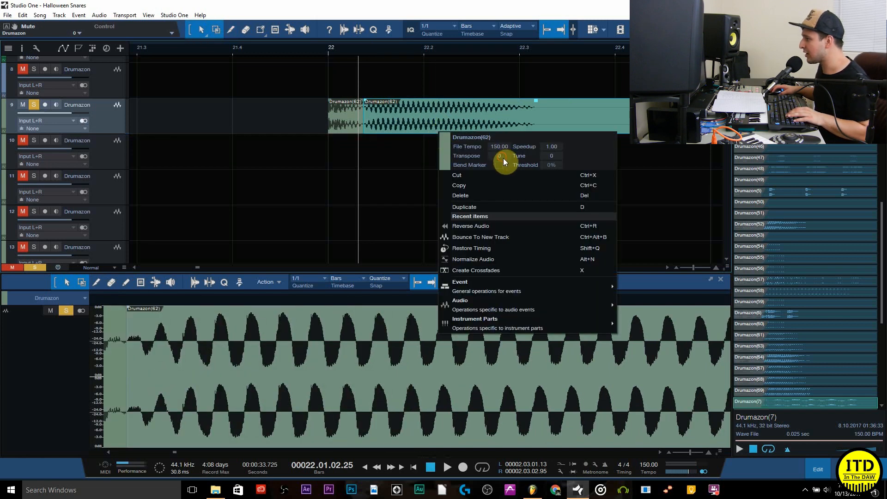
left_click(331, 44)
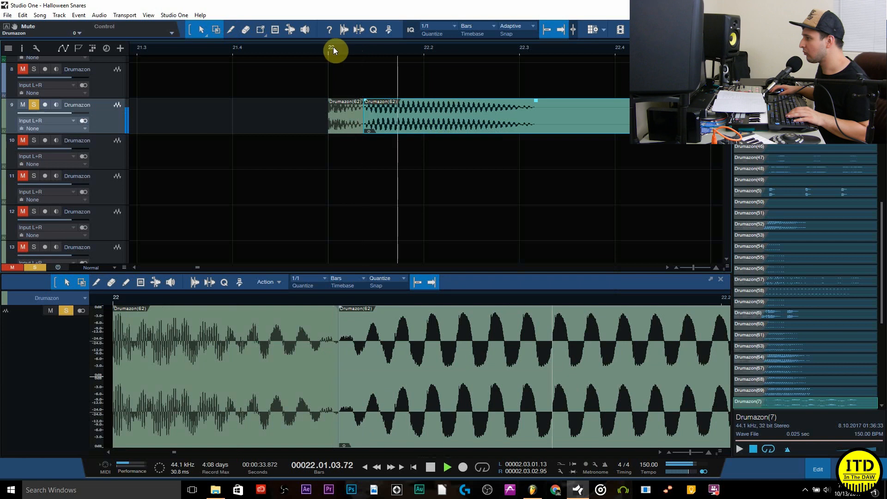
right_click(431, 112)
left_click_drag(499, 136, 501, 134)
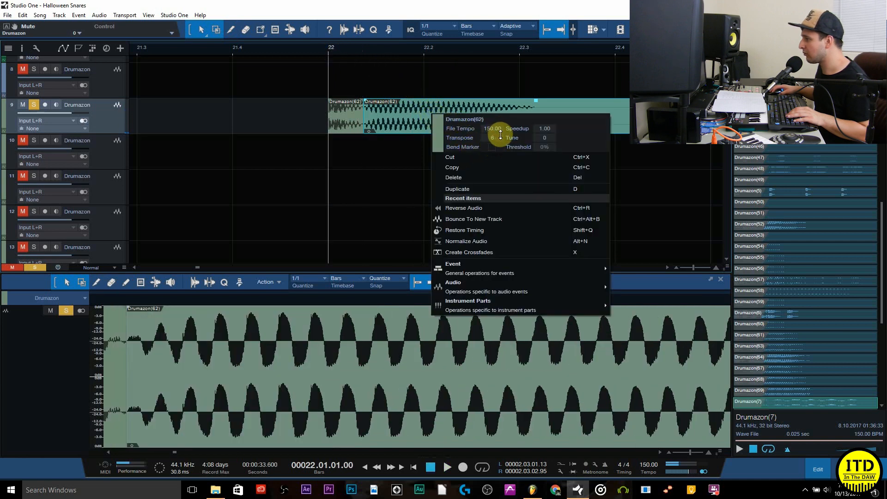
left_click(460, 70)
key("space")
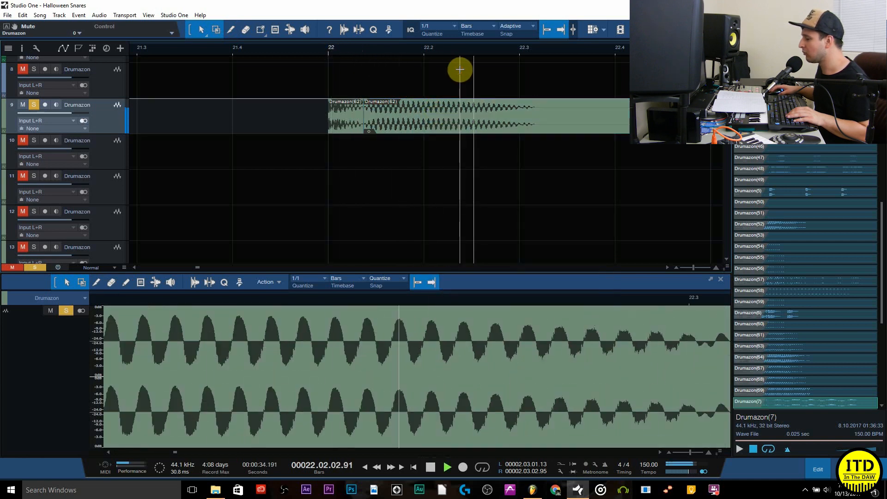
key("space")
key("space")
key("space")
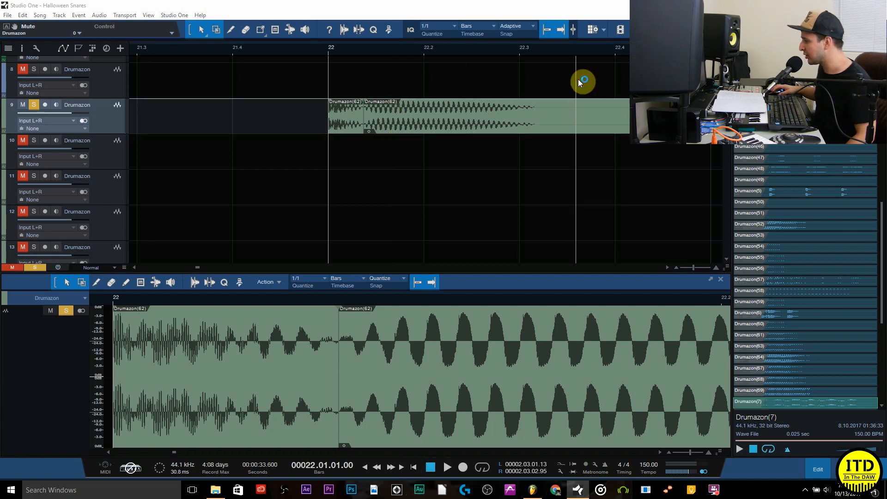
Audition the Raw Kick 2, Raw Kick 3, Raw Reverse and Reverse Bass files in the audio pool
left_click(419, 127)
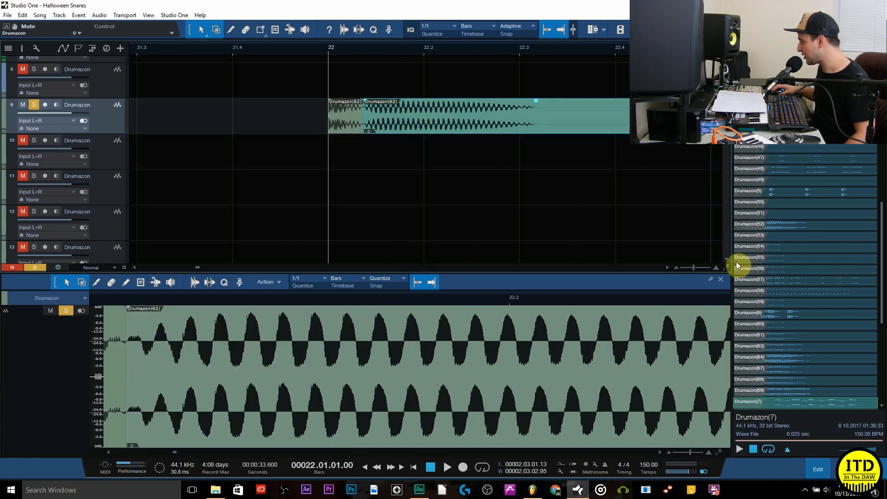
scroll(870, 274, "down", 5)
scroll(780, 238, "down", 2)
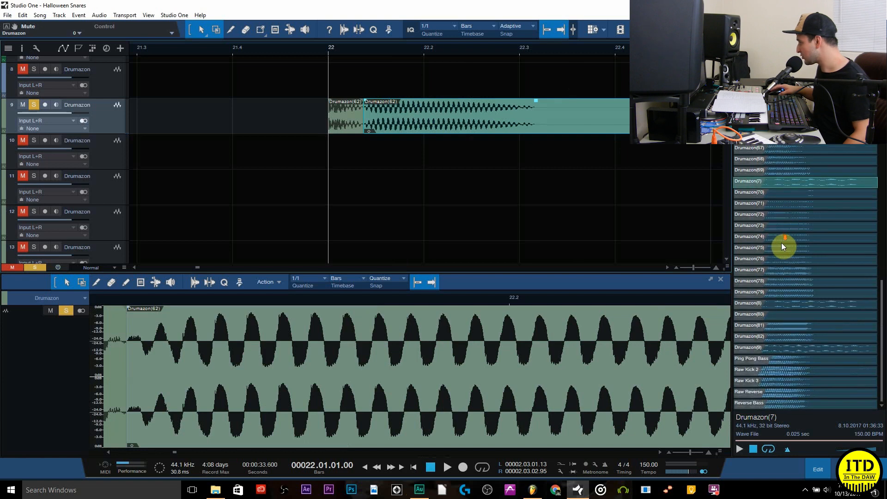
left_click(783, 372)
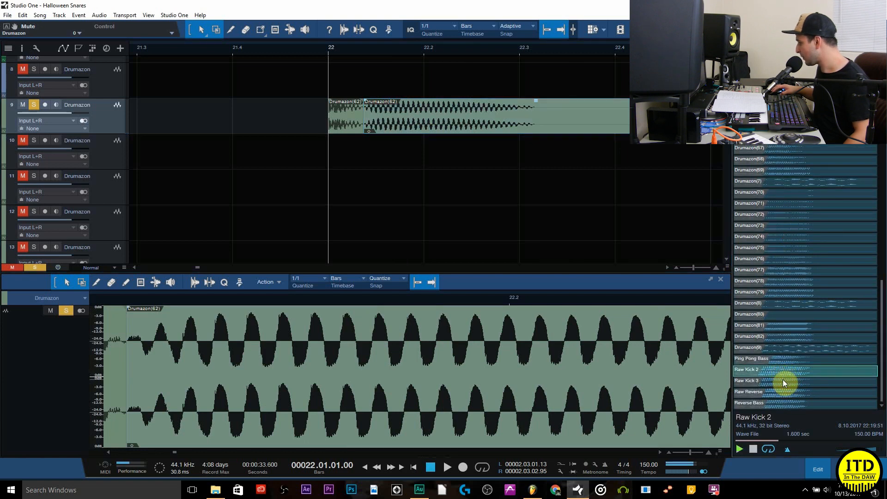
left_click(781, 379)
left_click(780, 371)
left_click(778, 391)
left_click(775, 403)
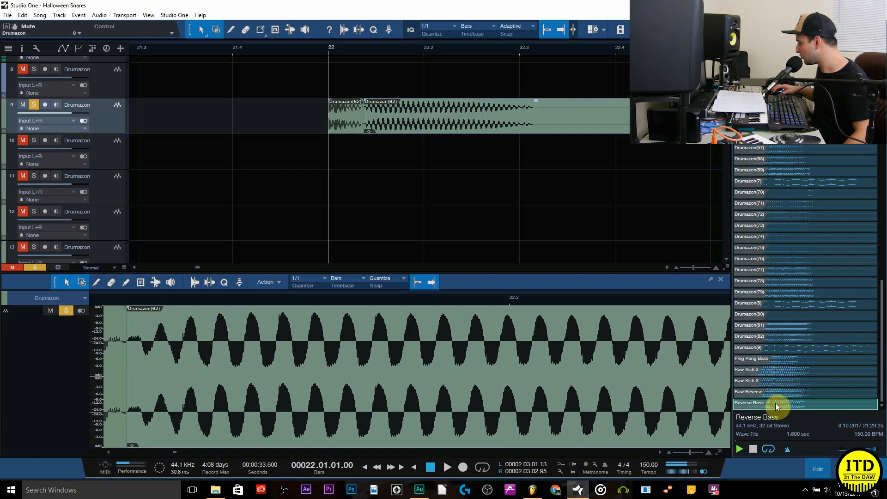
left_click(773, 373)
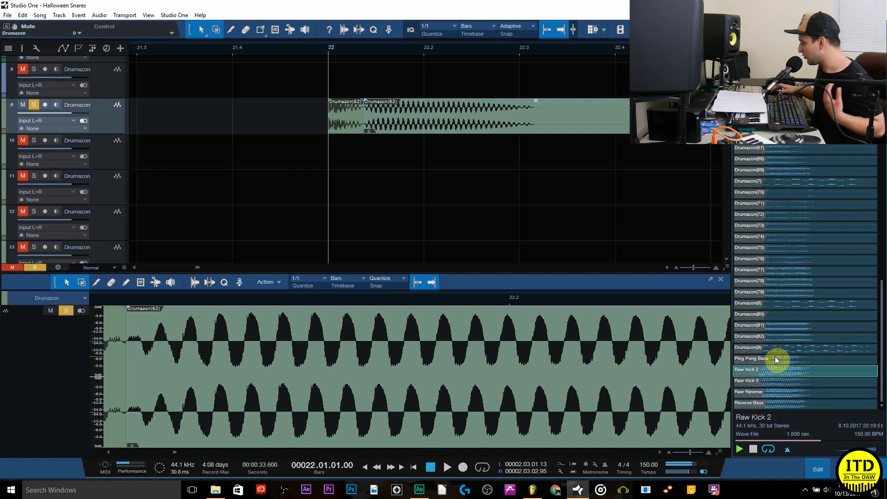
Preview Raw Kick 2 again and play the transposed kick at bar 22 for comparison
right_click(788, 370)
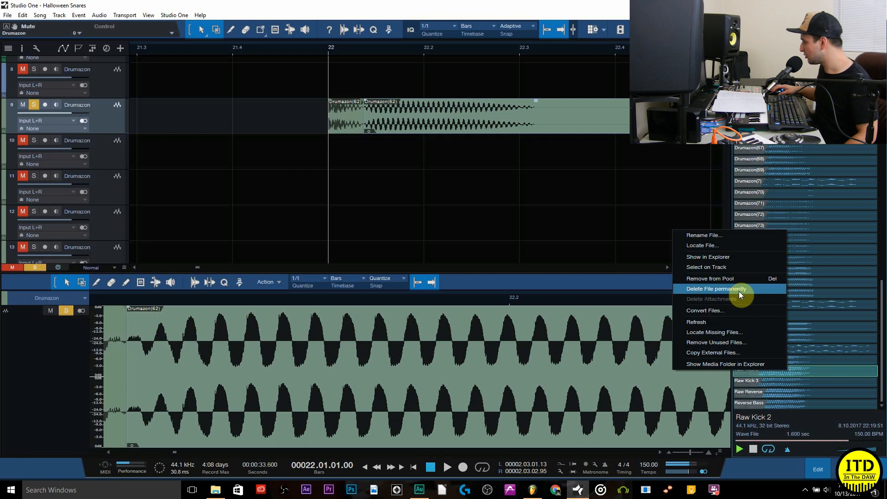
left_click(739, 450)
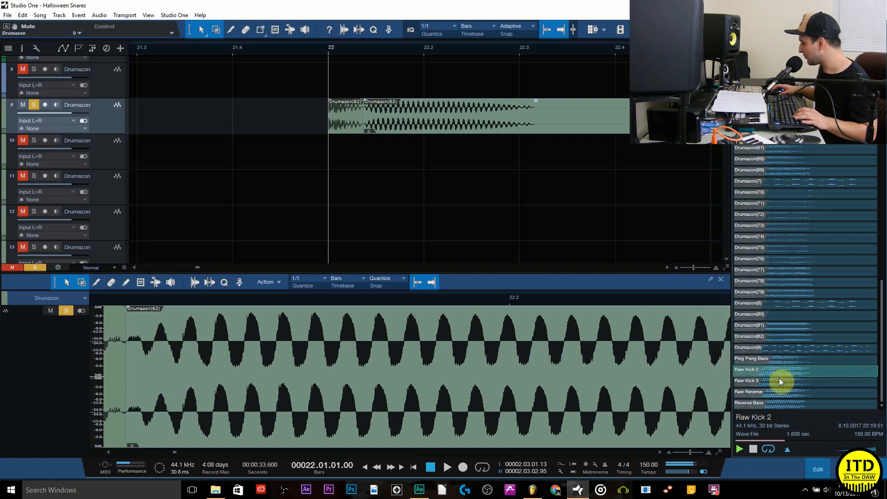
key("space")
key("space")
right_click(779, 370)
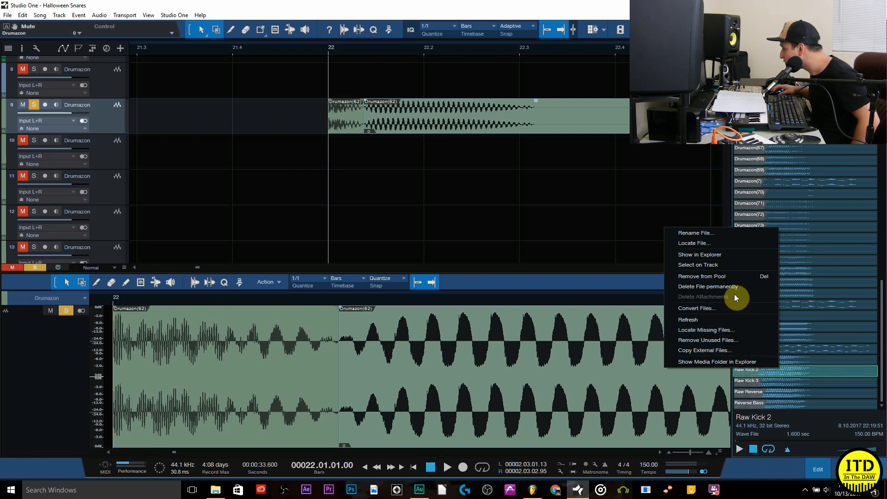
left_click(730, 246)
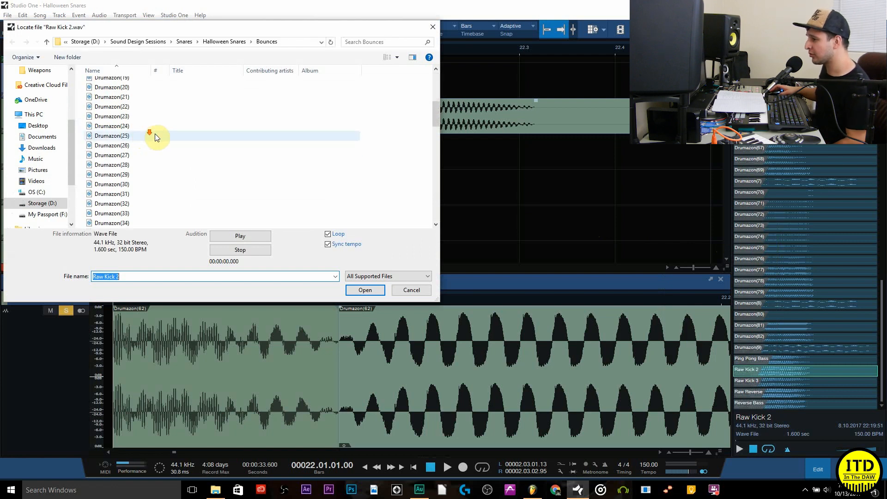
left_click(433, 27)
Show the Raw Kick 2 pool file in its Bounces folder in File Explorer
right_click(795, 372)
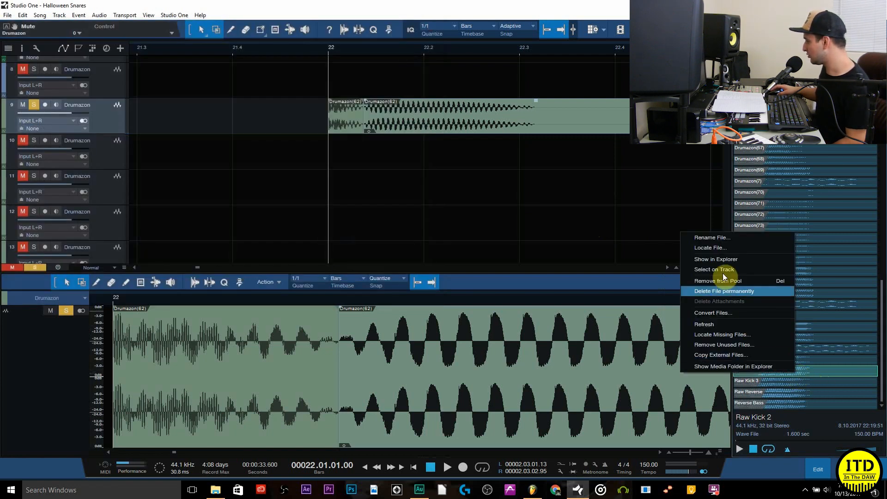
left_click(742, 260)
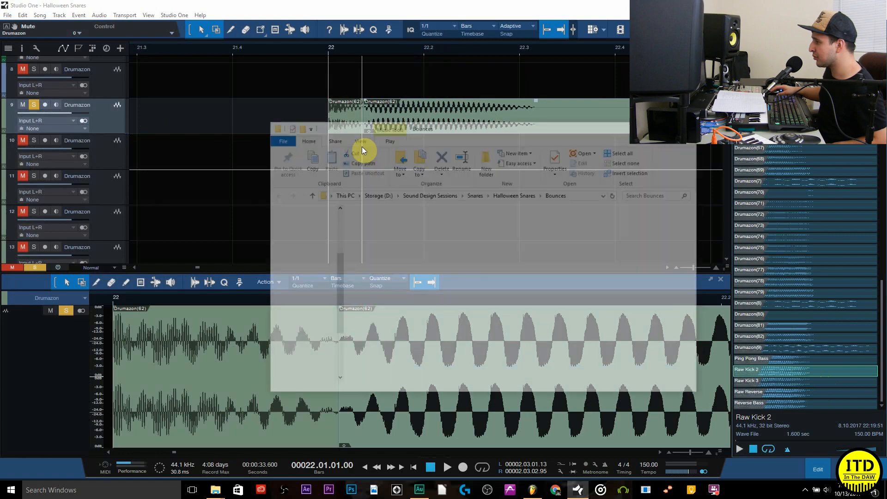
left_click_drag(387, 128, 167, 97)
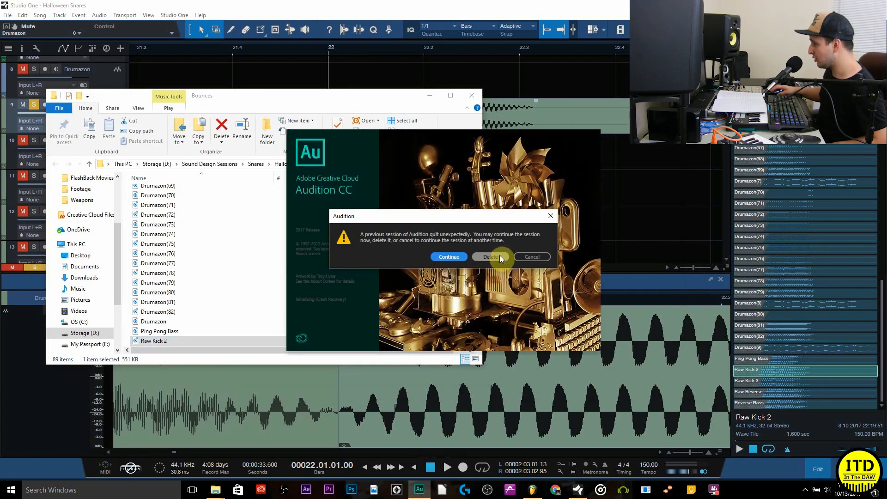
Delete the previous unexpectedly closed session in Adobe Audition and open Raw Kick 2 from the Bounces folder in the editor
left_click(500, 257)
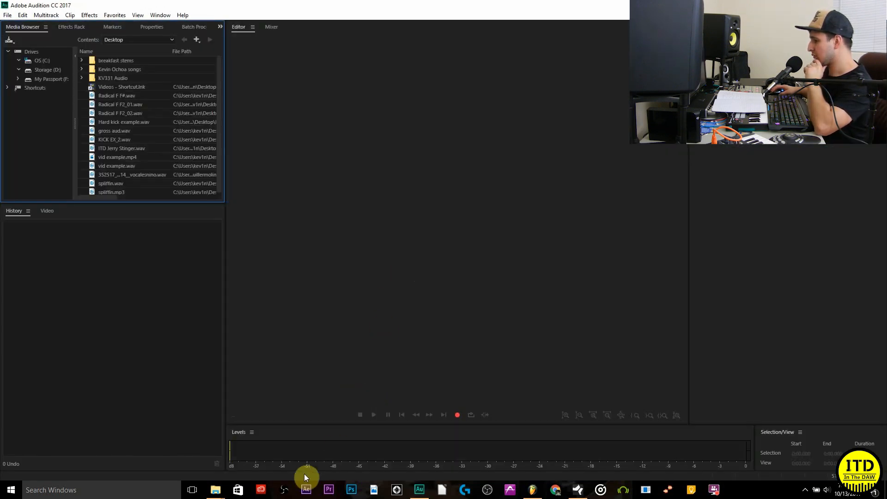
mouse_move(215, 489)
left_click(246, 450)
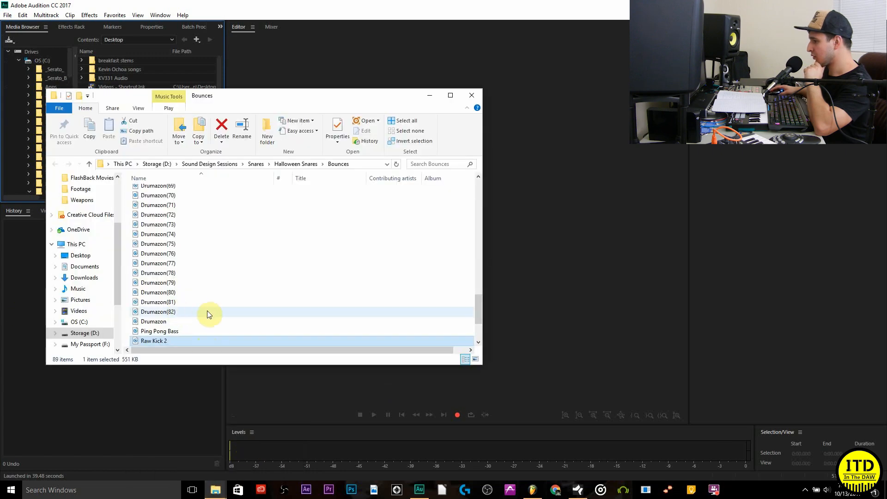
scroll(206, 311, "down", 2)
left_click_drag(217, 286, 511, 224)
Select the kick's tail from 0:00.162 to the end of the Raw Kick 2 waveform and play it
left_click(488, 133)
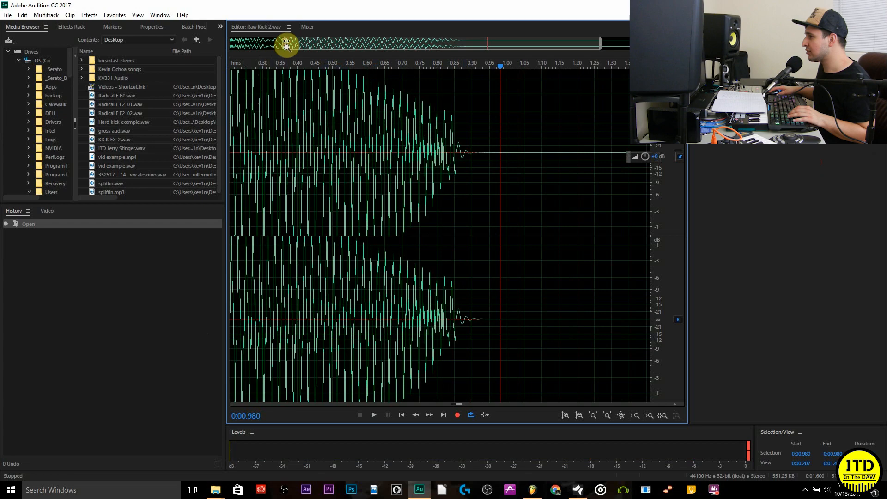
scroll(287, 41, "up", 2)
left_click_drag(278, 153, 839, 157)
left_click_drag(274, 43, 182, 52)
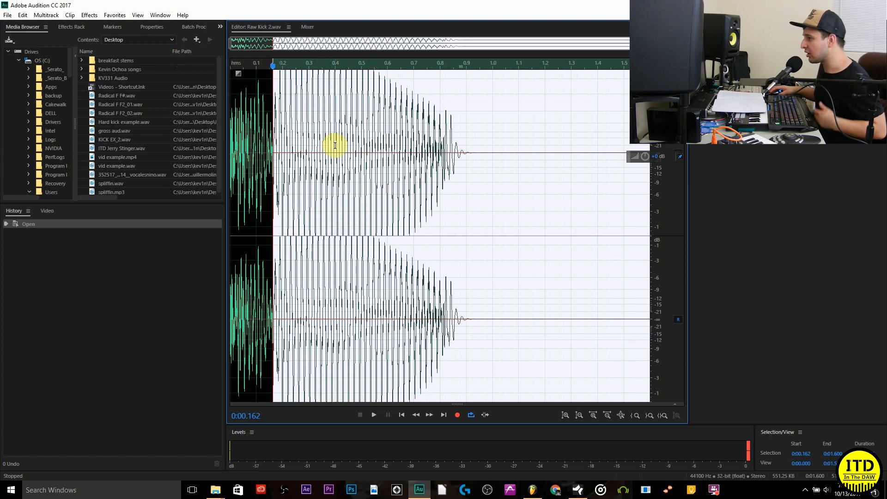
key("space")
key("space")
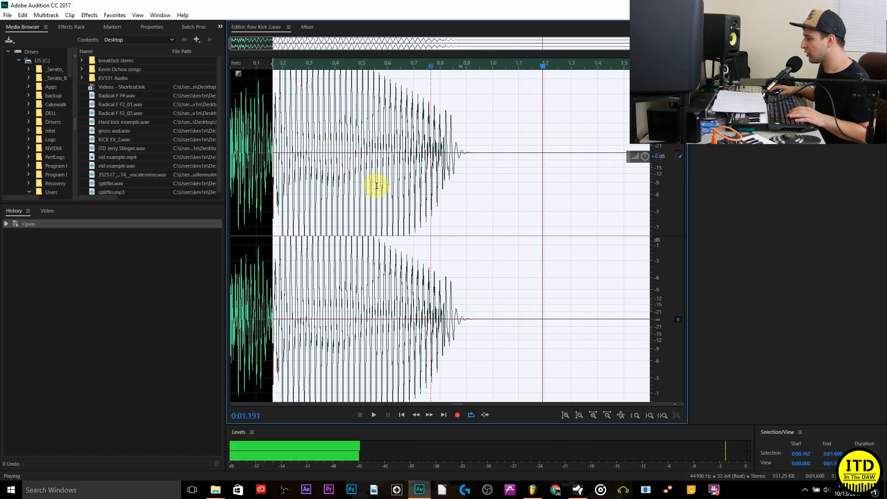
Apply Stretch and Pitch to the selected kick tail with an upward pitch shift, keeping the stretch at 100%
left_click(88, 14)
mouse_move(91, 14)
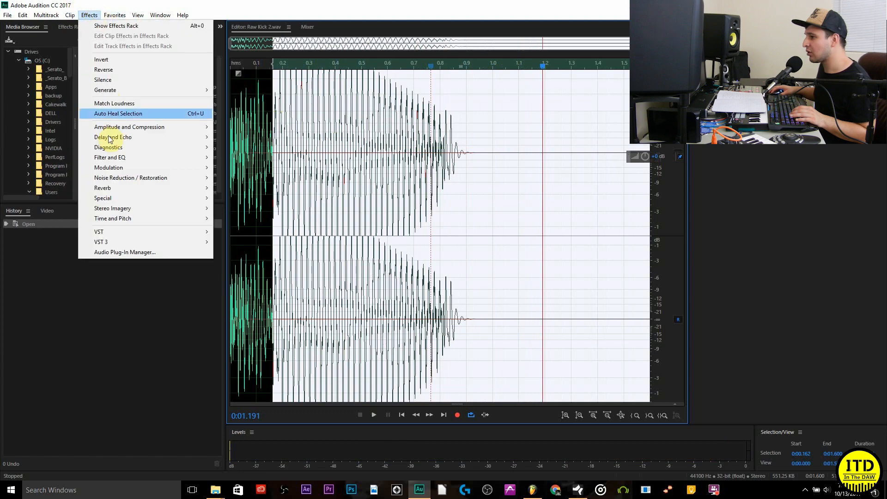
mouse_move(119, 218)
left_click(292, 262)
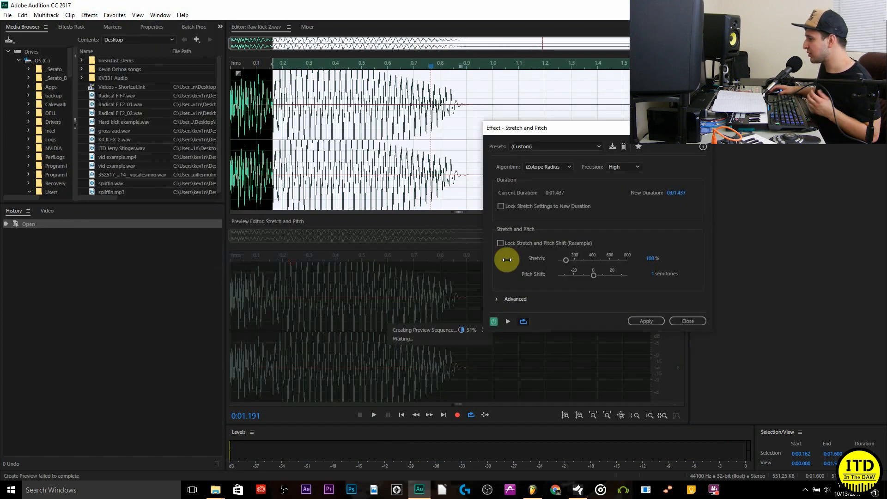
left_click(652, 271)
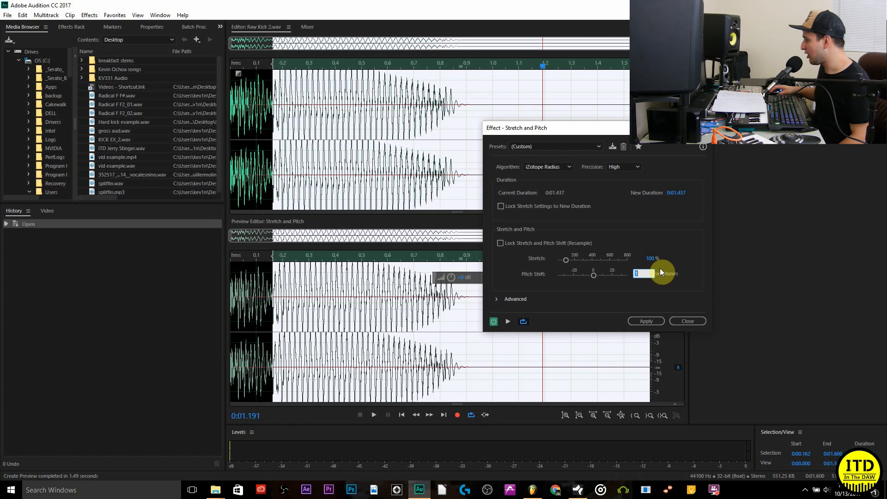
key("Return")
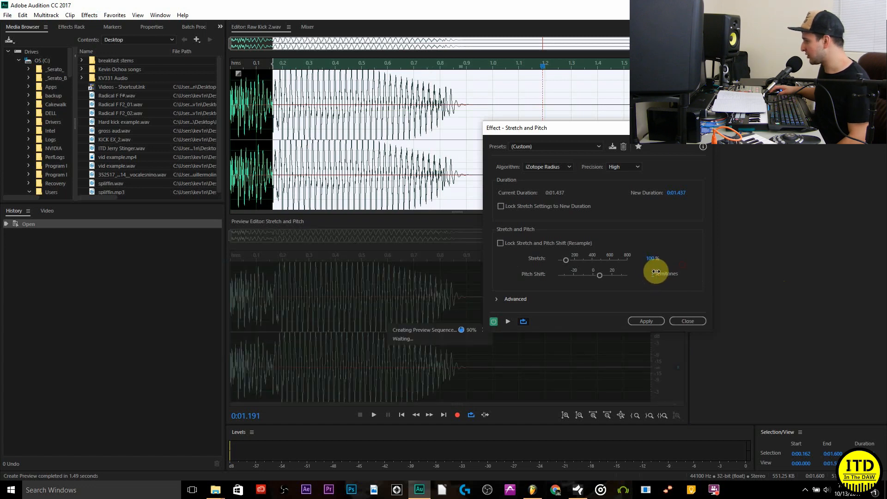
left_click_drag(658, 276, 659, 274)
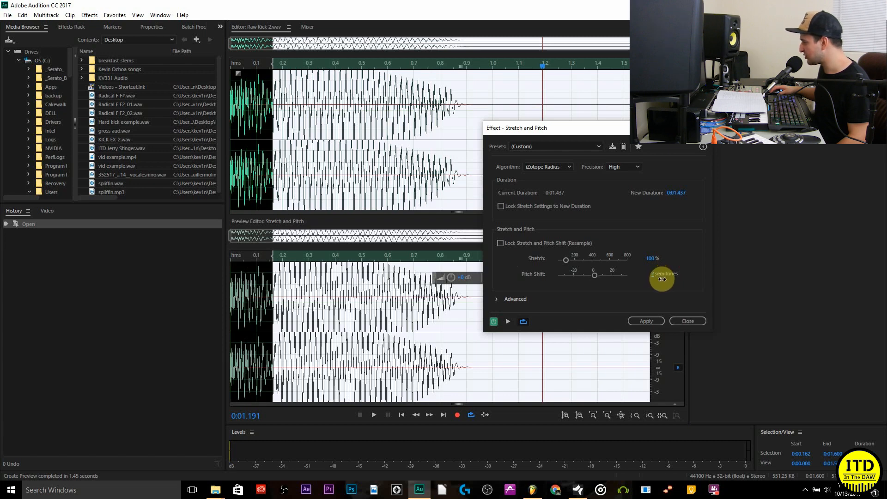
left_click(646, 322)
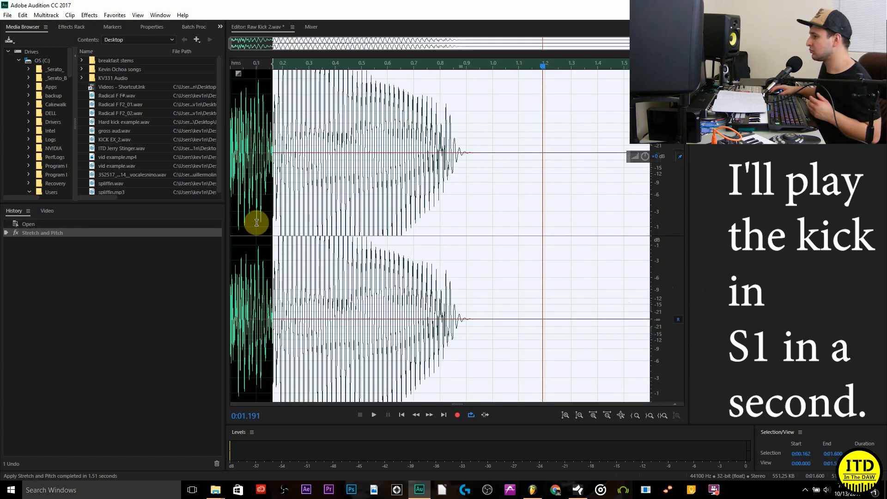
Play the whole pitched-up kick, compare it with the original, and return the file to its opened state in the history
left_click_drag(274, 204, 217, 182)
key("space")
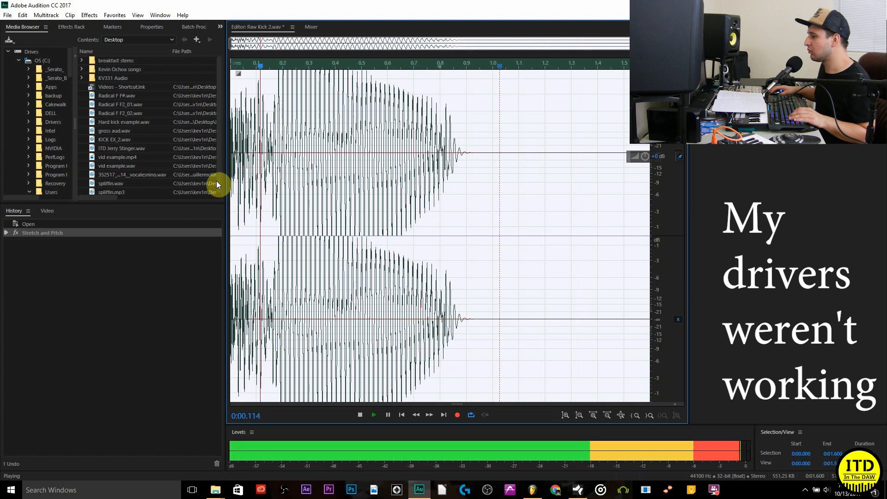
left_click(85, 226)
key("space")
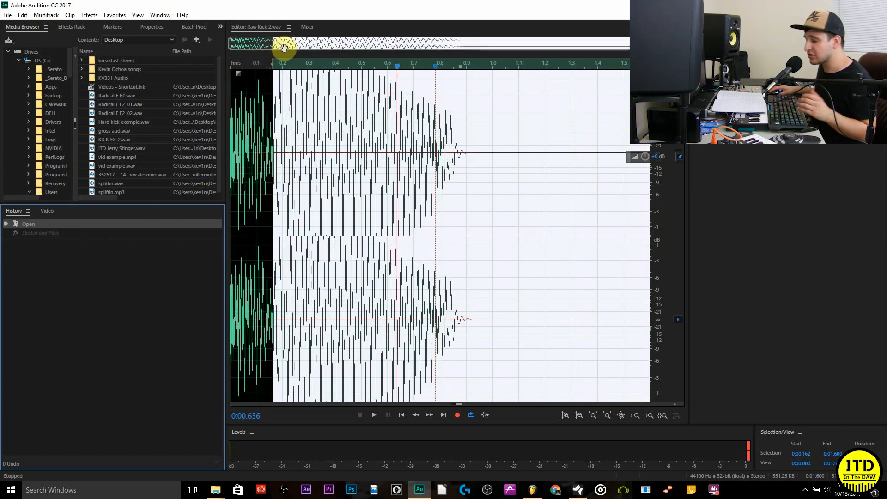
left_click(46, 232)
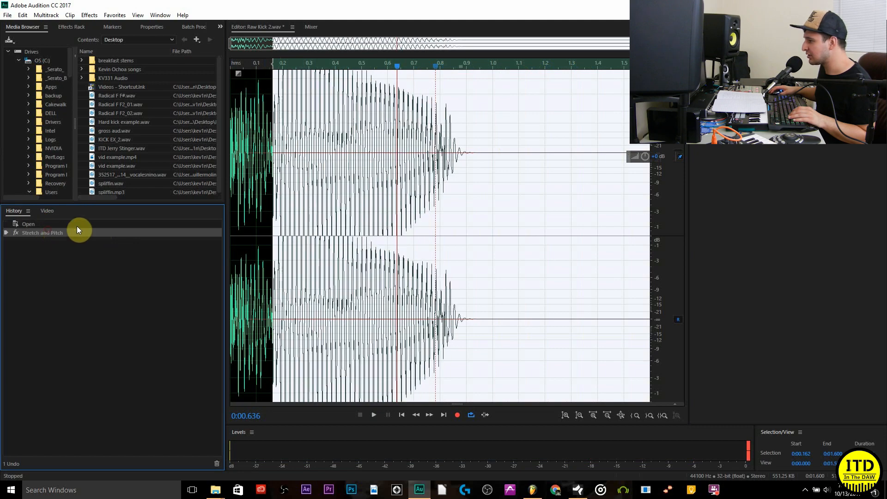
left_click(67, 223)
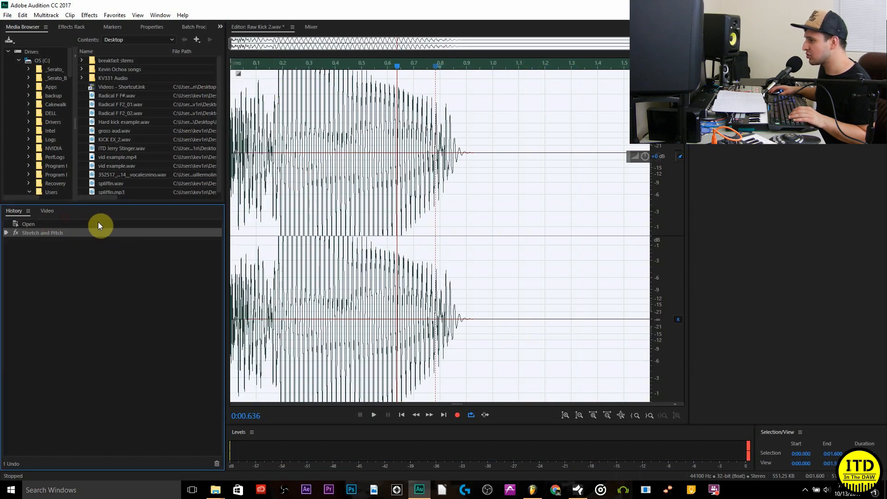
Select the kick tail from 0:00.135 to the end of the Raw Kick 2 waveform
left_click_drag(275, 183, 265, 181)
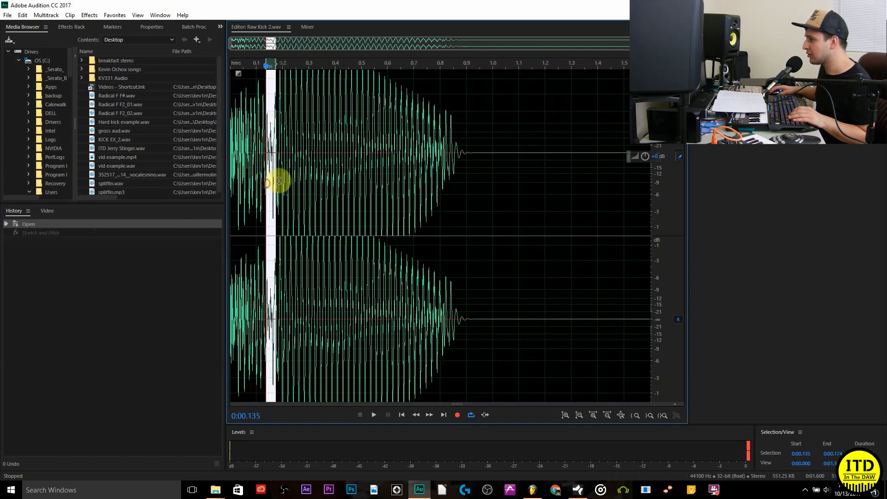
key("shift+End")
left_click(115, 16)
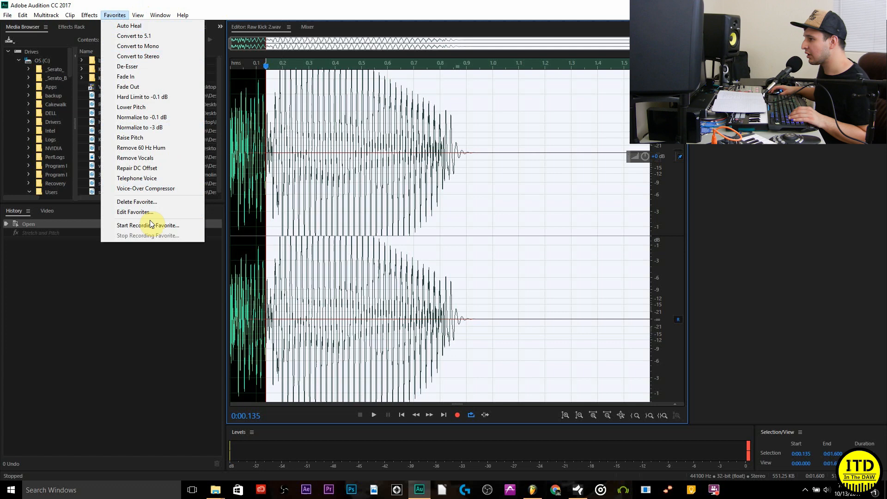
mouse_move(90, 15)
mouse_move(131, 218)
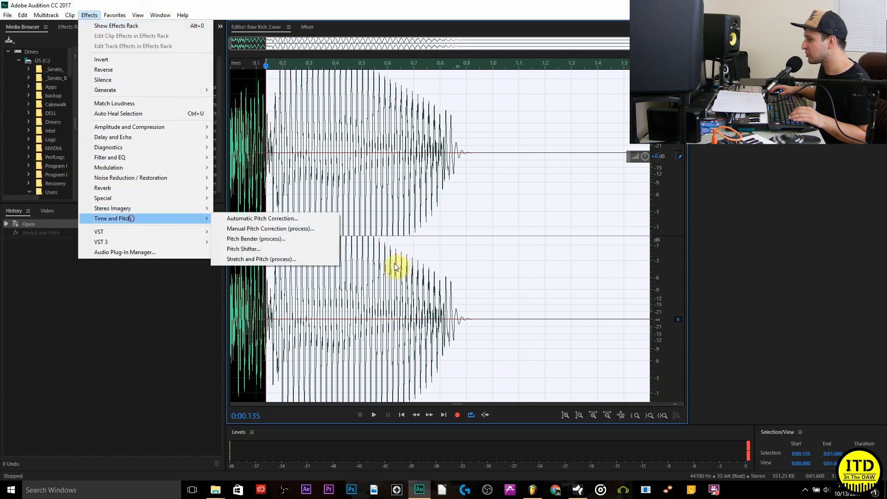
left_click(275, 219)
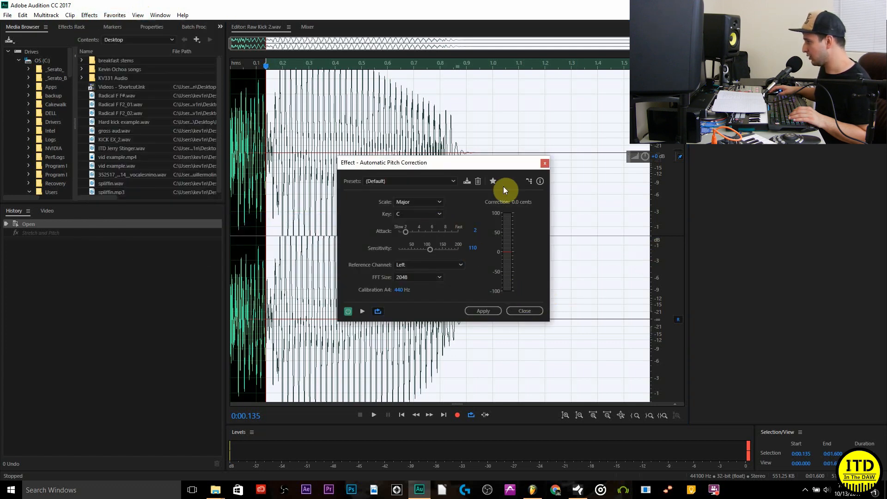
left_click(538, 160)
Apply Stretch and Pitch to the selected tail with a downward pitch shift, keeping the stretch at 100%
left_click(90, 15)
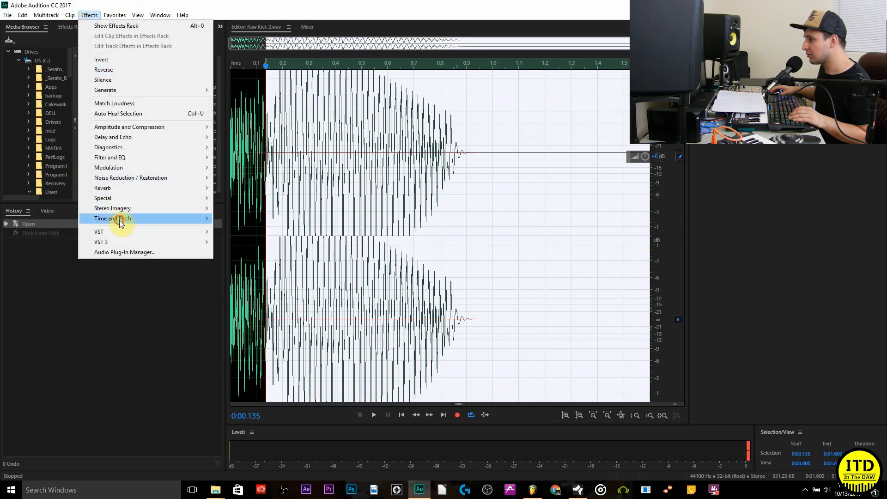
mouse_move(122, 220)
left_click(261, 259)
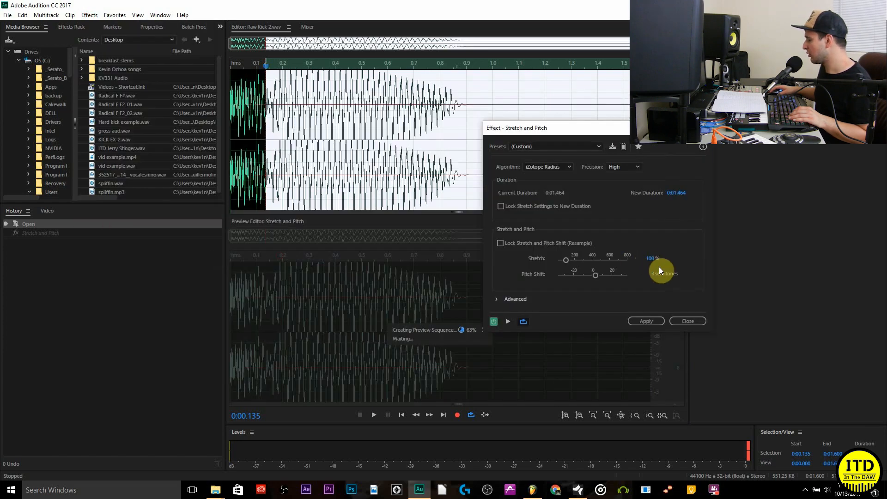
type("2")
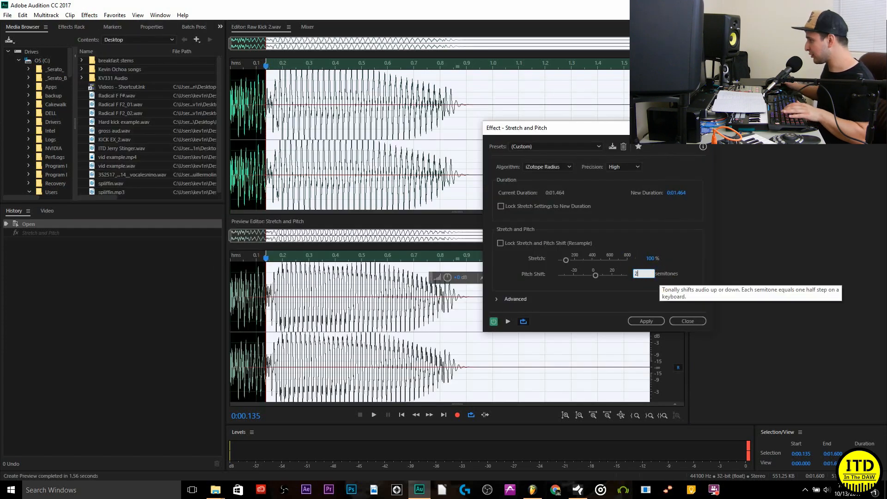
key("BackSpace")
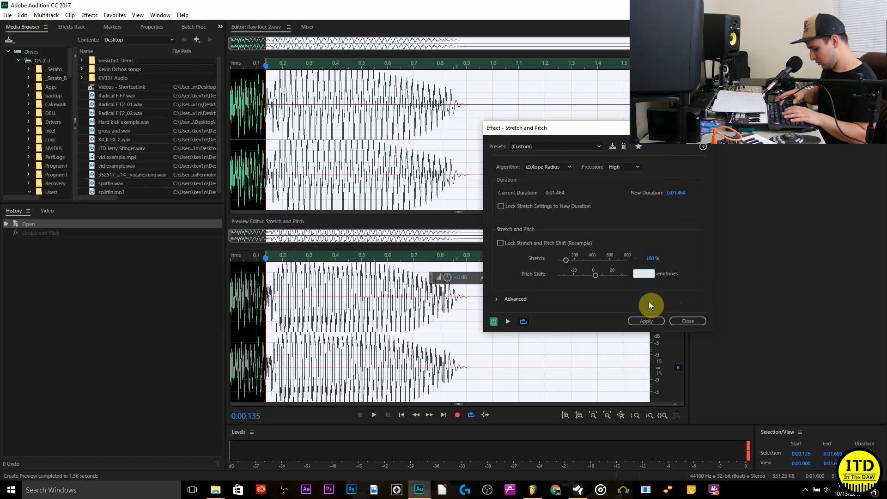
left_click(659, 321)
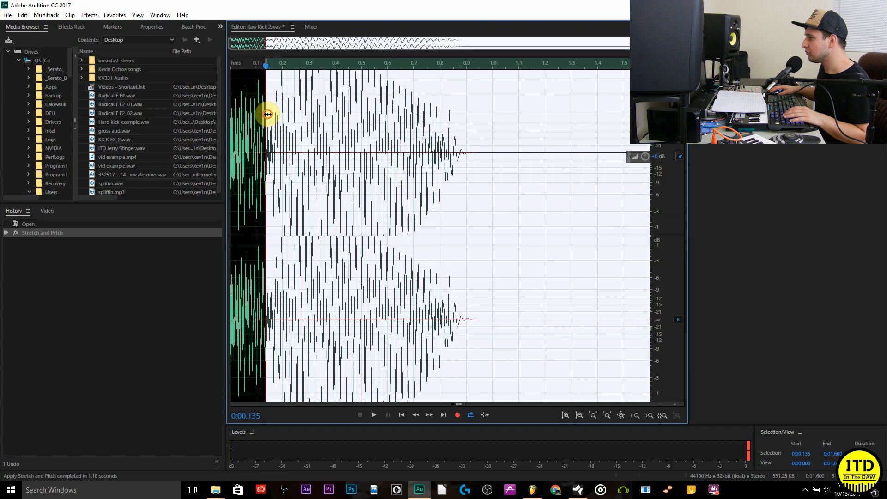
Play the whole pitched-down kick, then step back to the opened state in the history and play the original for comparison
left_click_drag(267, 114, 65, 125)
key("space")
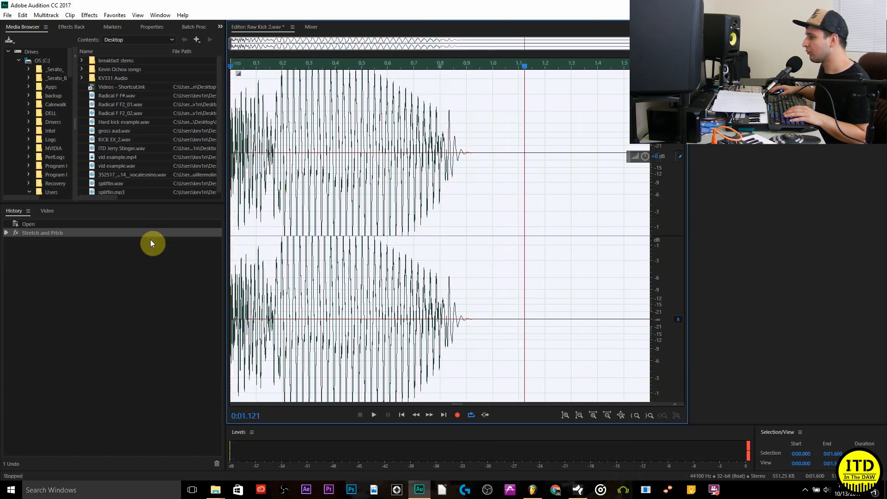
left_click(91, 225)
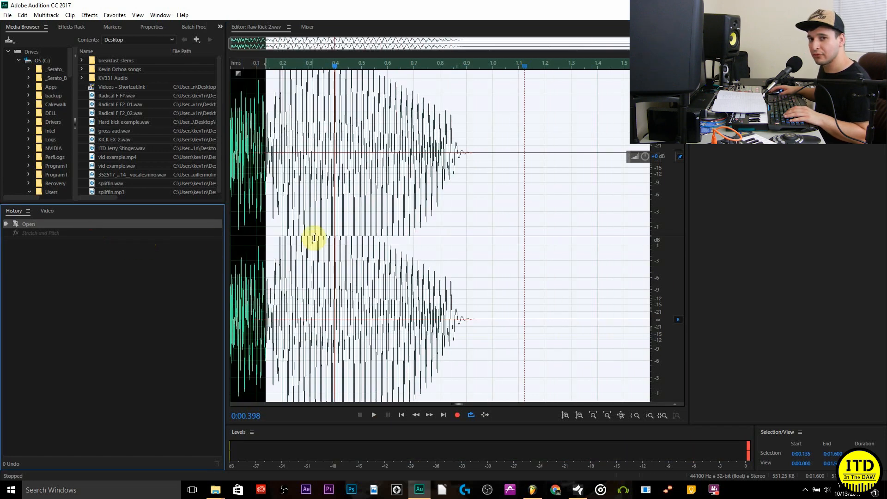
left_click(232, 68)
key("space")
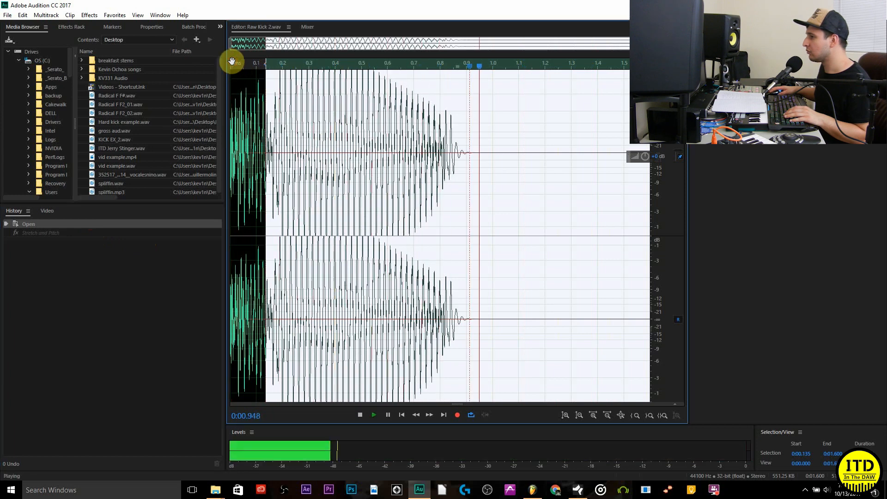
key("space")
Restore the Stretch and Pitch state in the history, clear the selection, and play the pitched-down kick from the start
left_click(70, 234)
left_click(230, 59)
key("space")
key("space")
key("Escape")
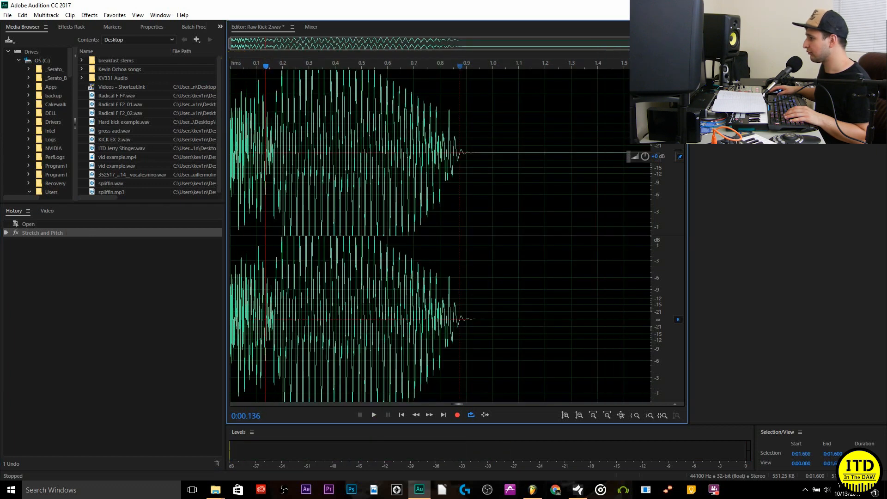
left_click(231, 66)
key("space")
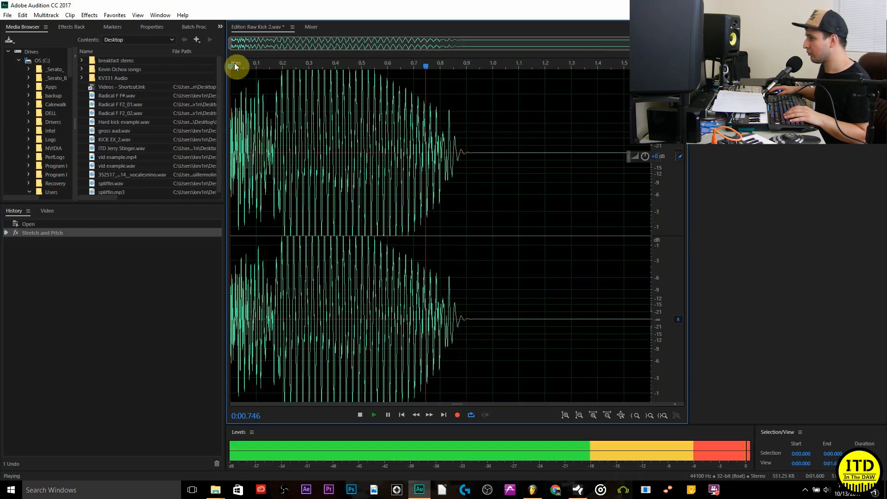
key("space")
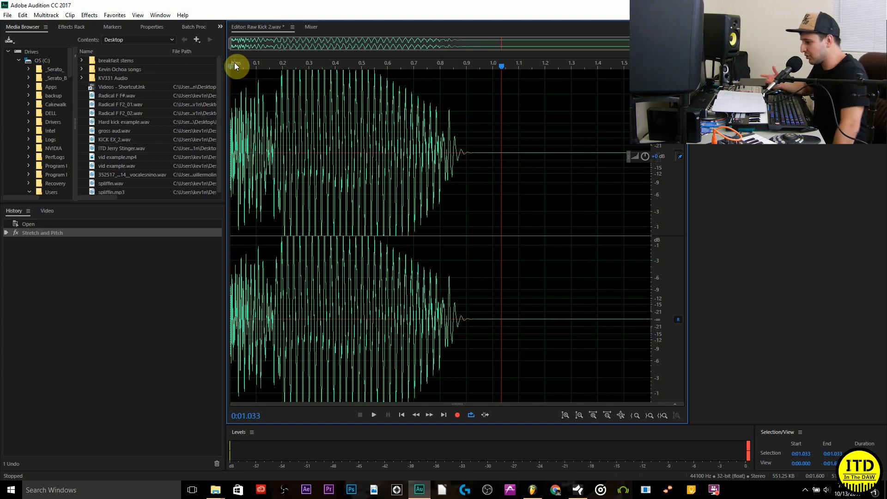
Switch to Studio One and check the transpose setting of the kick tail event at bar 22
left_click(533, 489)
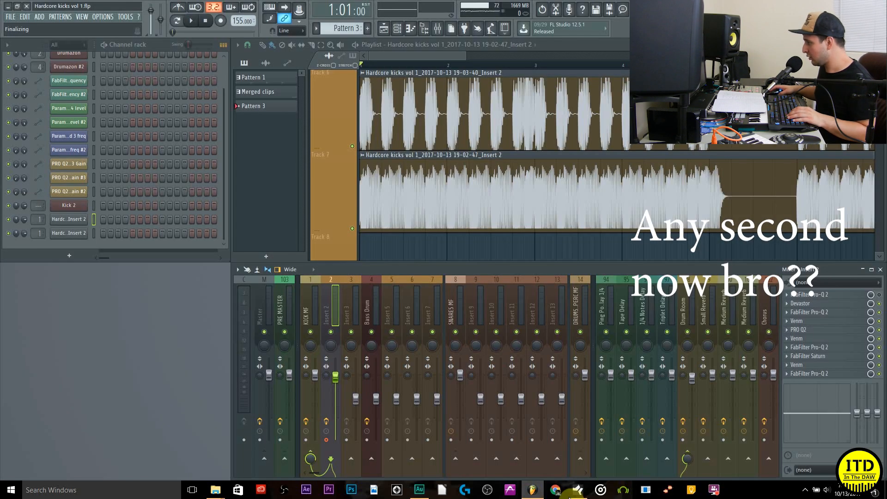
left_click(578, 490)
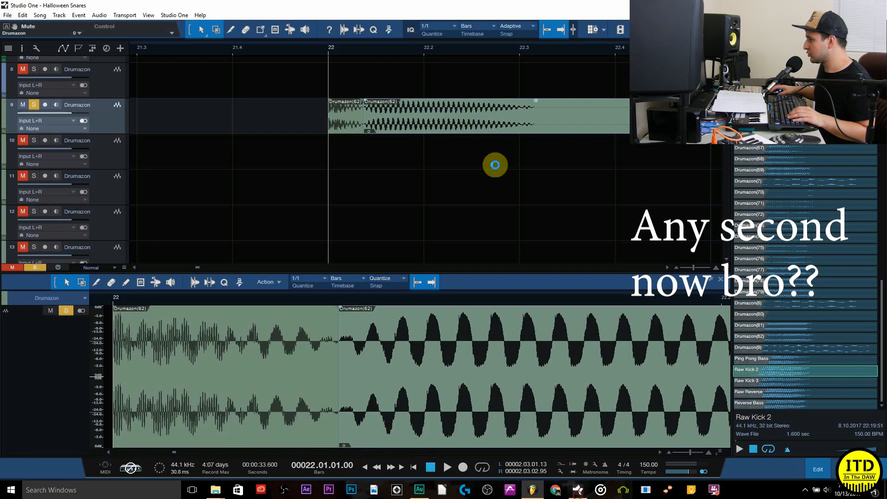
left_click_drag(343, 49, 221, 52)
right_click(258, 121)
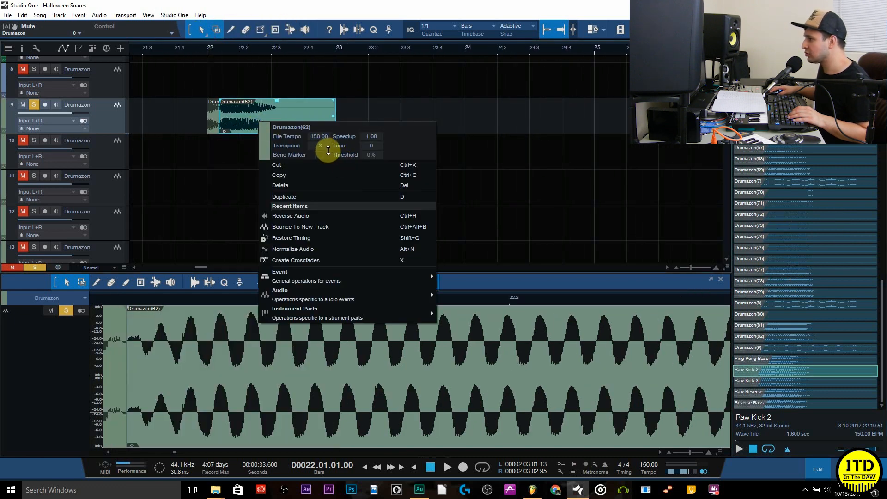
left_click(376, 109)
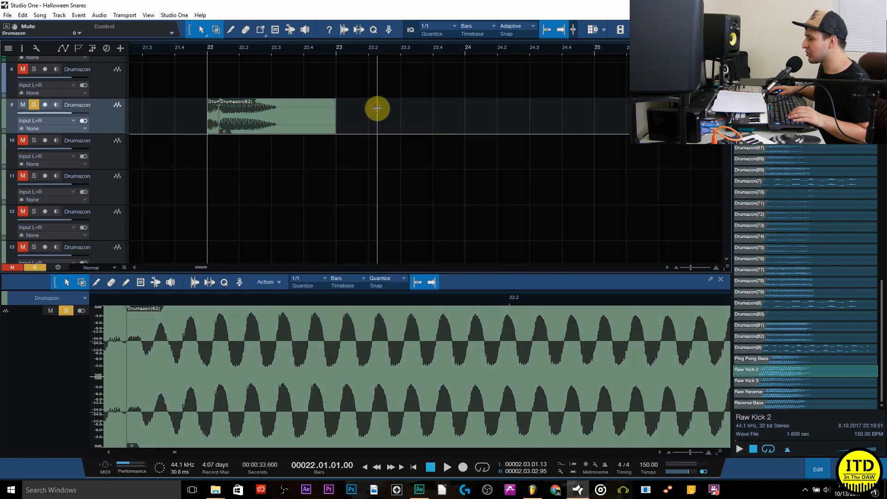
Set the quantize value to 1/4 and trim the kick tail on track 9 to end at beat 22.2
left_click_drag(341, 113, 237, 120)
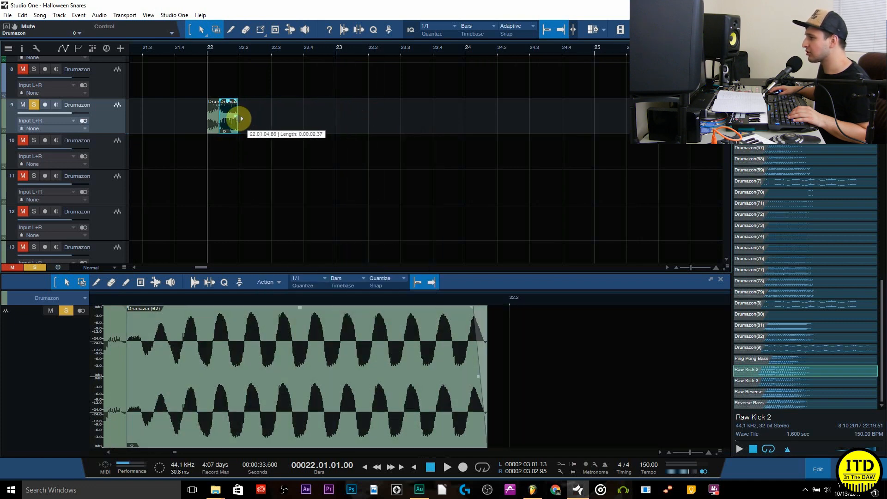
left_click_drag(229, 48, 234, 100)
left_click_drag(280, 121, 287, 118)
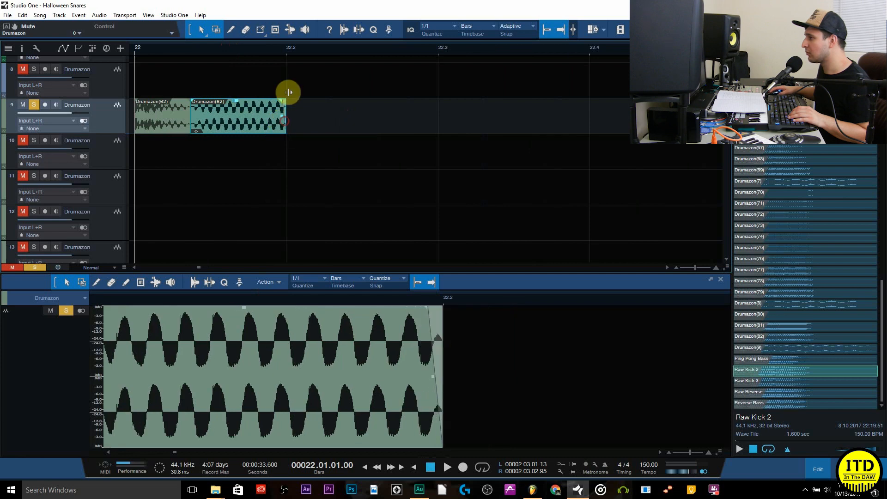
left_click(441, 30)
left_click(467, 40)
mouse_move(287, 108)
left_mouse_down()
mouse_move(311, 111)
mouse_move(286, 118)
left_mouse_up()
Duplicate the two-part kick on track 9 to fill bar 22 with one kick per beat, undoing the extra copy at bar 23
left_click_drag(318, 35, 324, 38)
left_click_drag(340, 107, 289, 120)
key("d")
key("d")
key("d")
key("d")
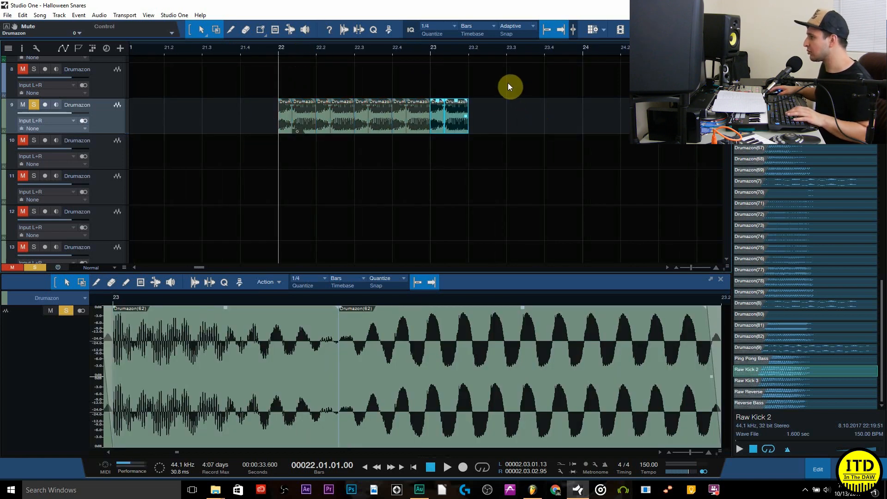
key("ctrl+z")
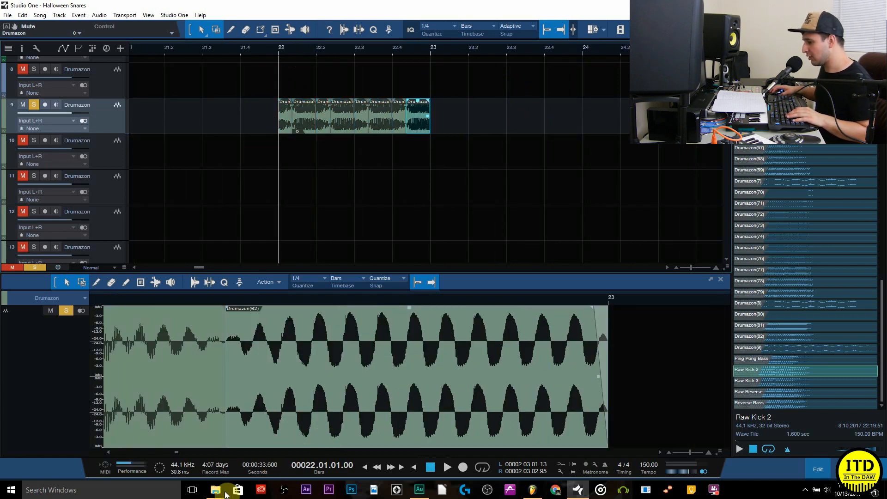
Close the empty Audio folder window in File Explorer, check the other open folder window, and return to Adobe Audition
mouse_move(215, 489)
left_click(208, 448)
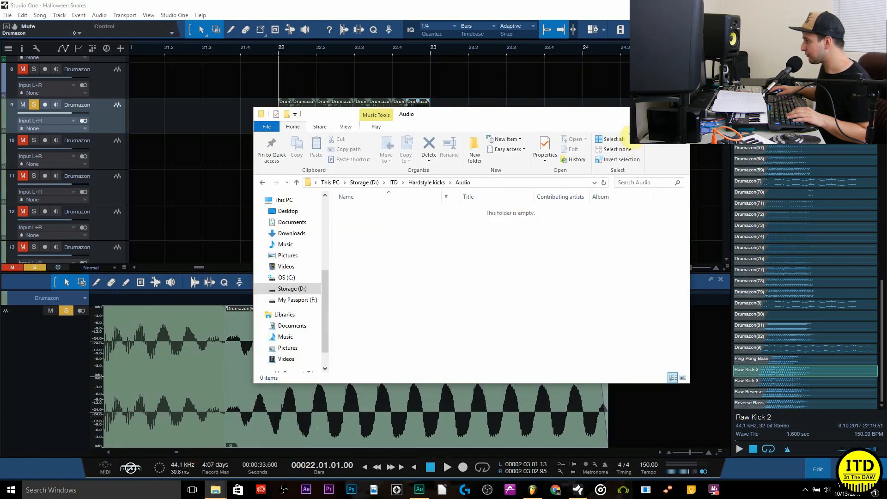
left_click(678, 112)
left_click(201, 489)
left_click(218, 490)
left_click(245, 465)
left_click_drag(610, 330, 528, 441)
left_click(419, 490)
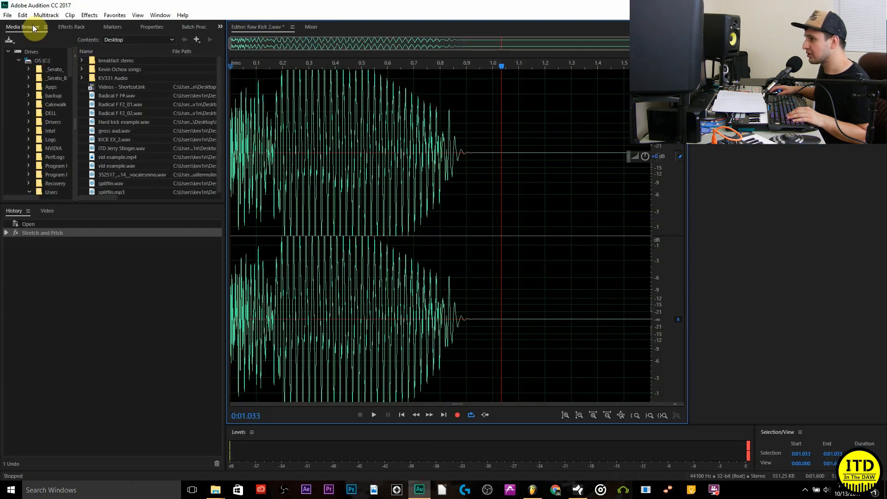
Save the pitched kick as "Raw Kick 2 -2.wav" in the Bounces folder and minimize Audition to return to Studio One
left_click(8, 15)
left_click(35, 136)
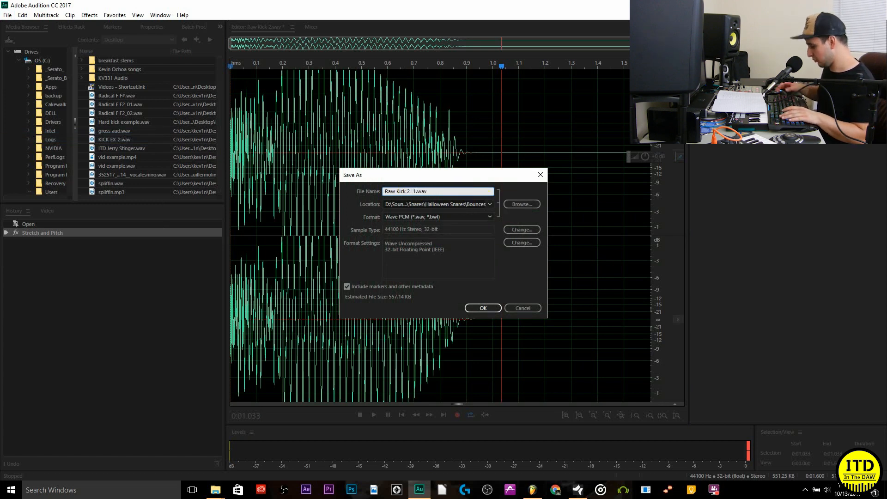
left_click(490, 308)
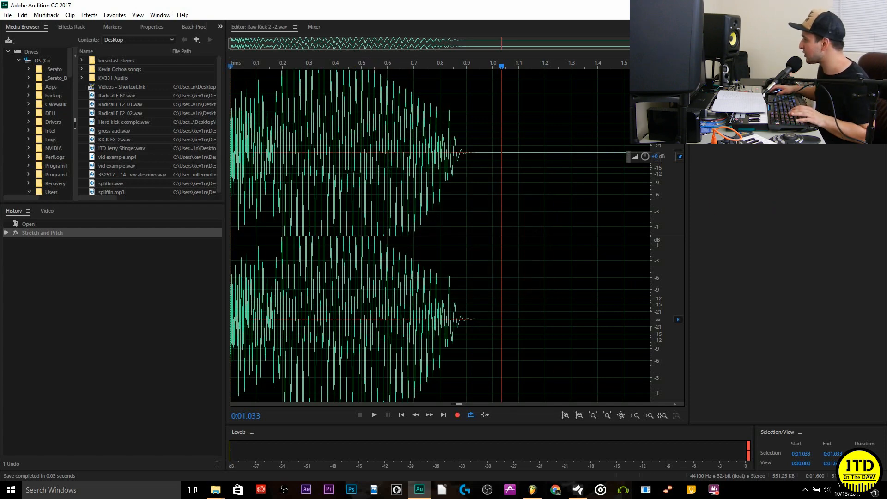
left_click(834, 5)
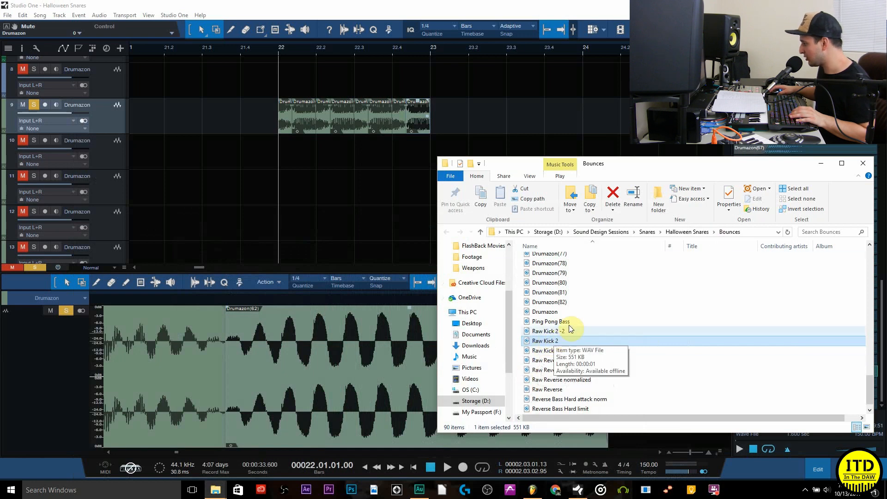
Import Raw Kick 2 -2 onto track 9 at 23.2, trim it to one beat, and duplicate it three times
left_click_drag(563, 332, 494, 112)
left_click_drag(622, 120, 506, 120)
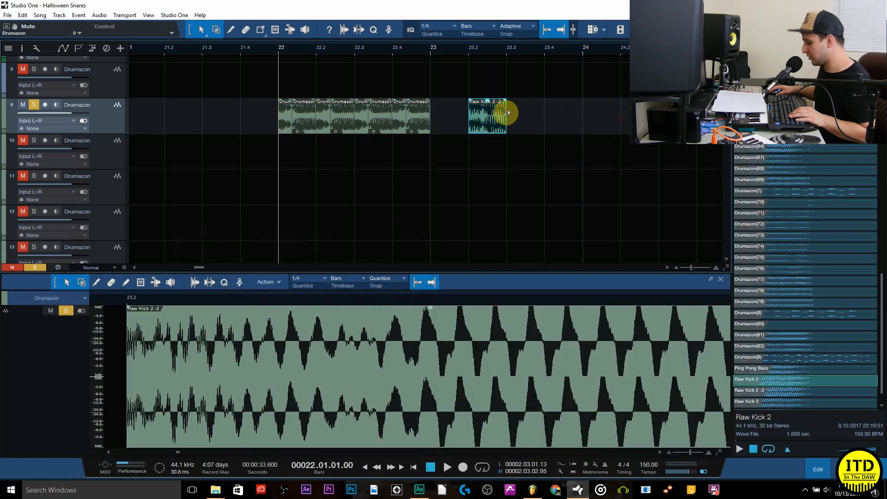
key("d")
key("d")
key("d")
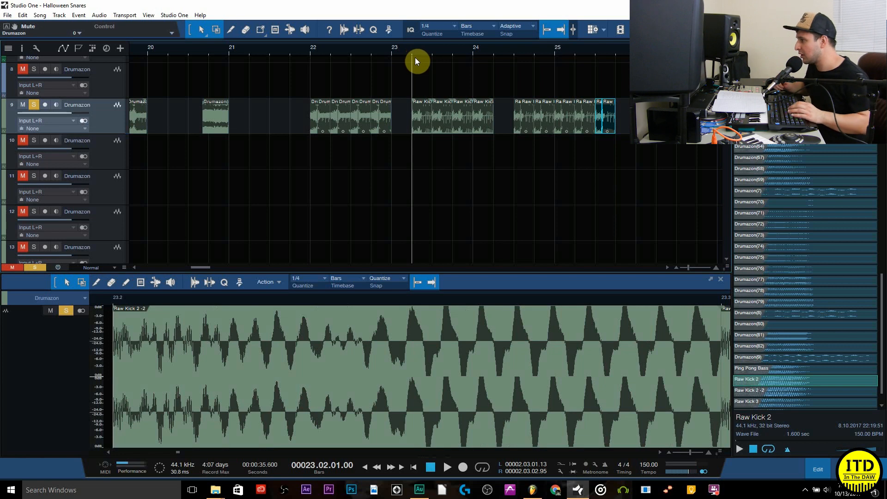
Play back the Audition-pitched and Studio One-pitched kick runs from 23.2, plus the kick sequence on track 9 from bar 4
left_click_drag(510, 49, 404, 67)
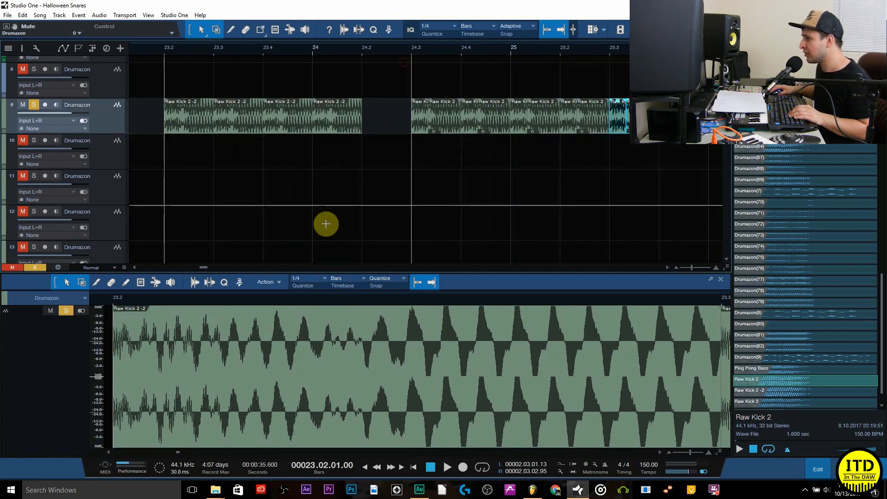
key("space")
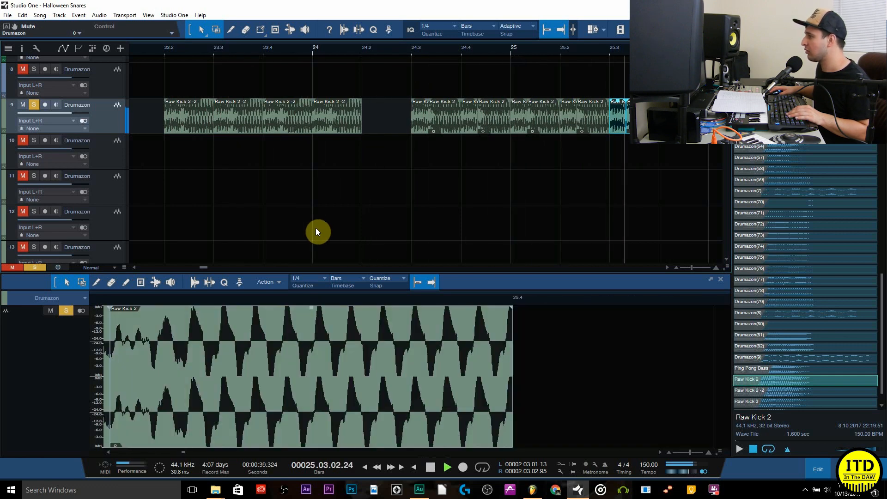
key("space")
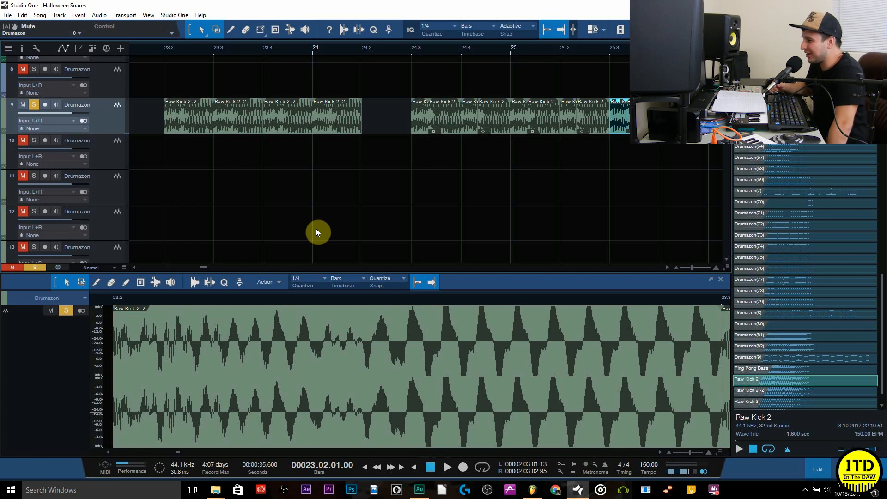
key("space")
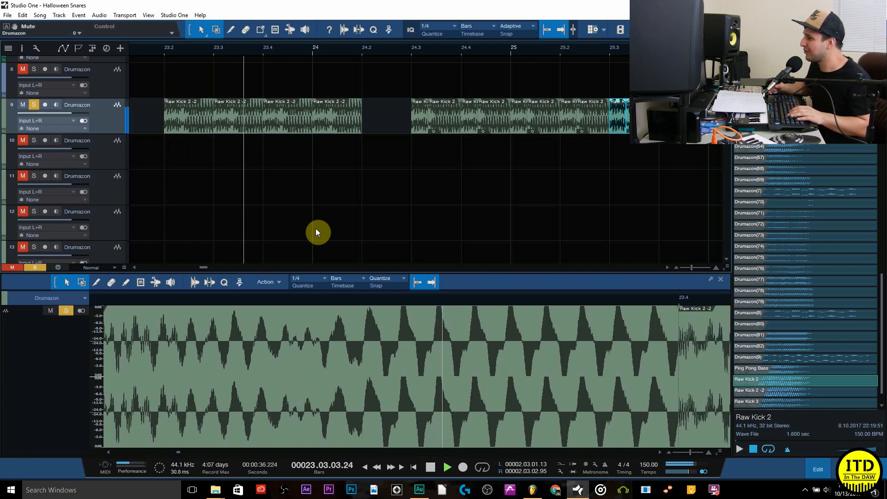
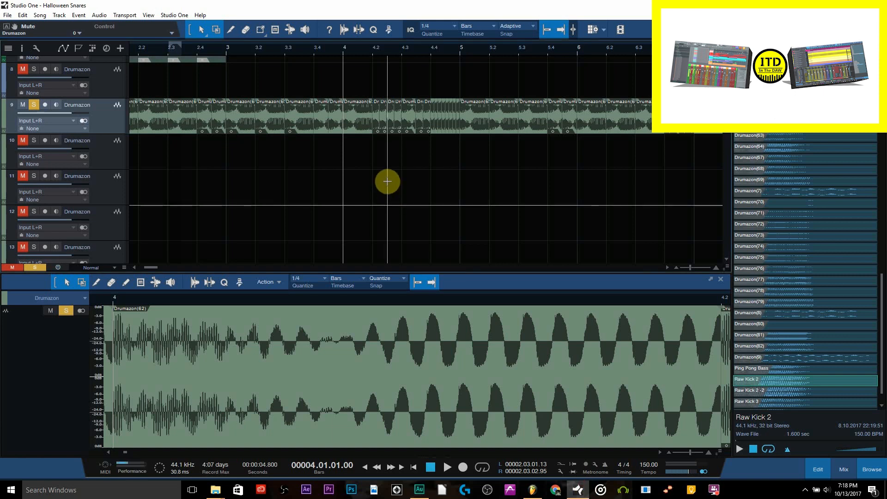
key("space")
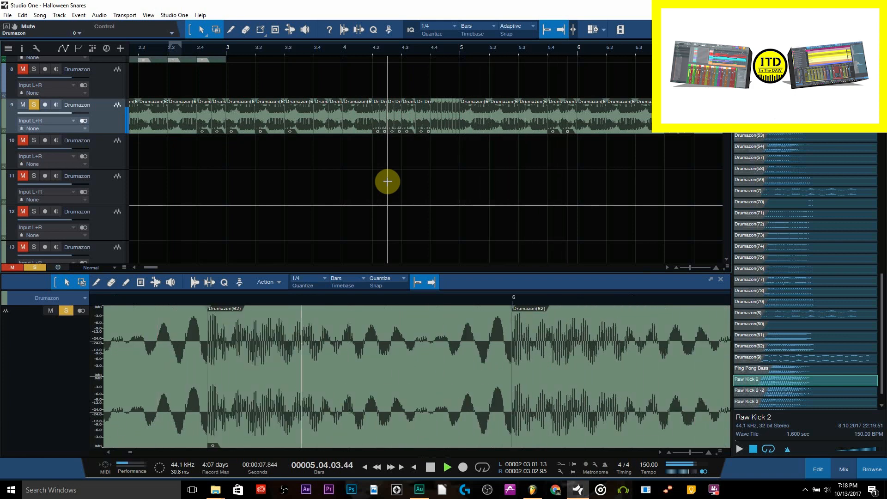
key("space")
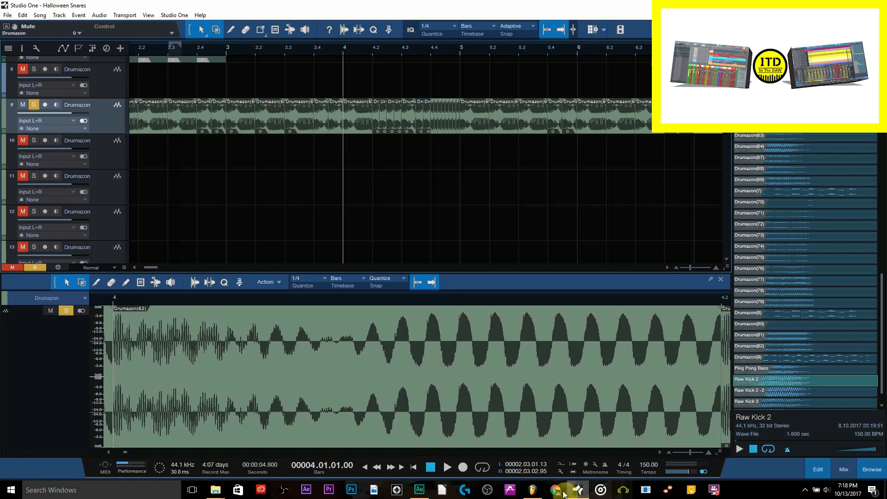
Switch to FL Studio and preview several Raw Kicks_2 and Raw Kicks 3 FX KICK samples from the Hardstyle kicks folder
key("alt+Tab")
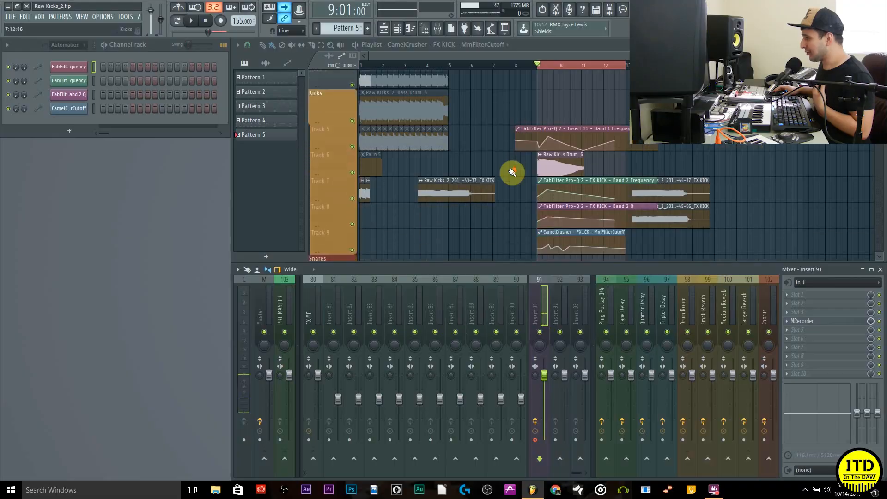
key("alt+F8")
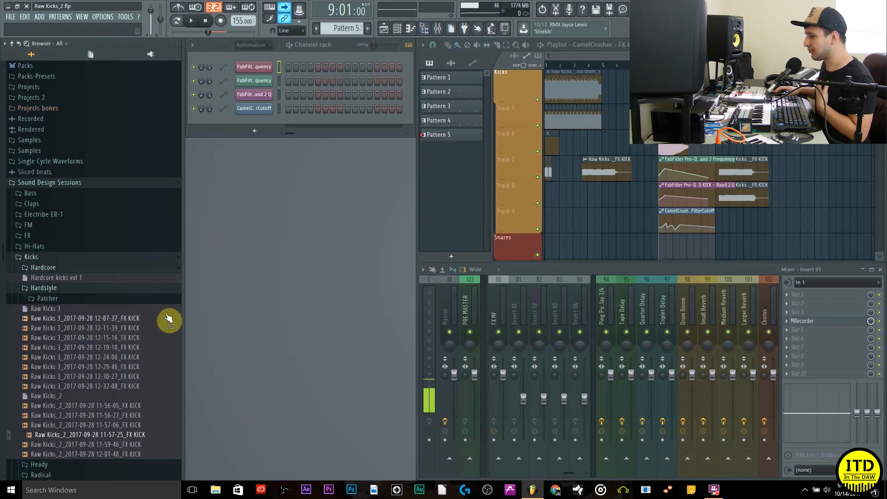
scroll(145, 318, "down", 8)
left_click(95, 212)
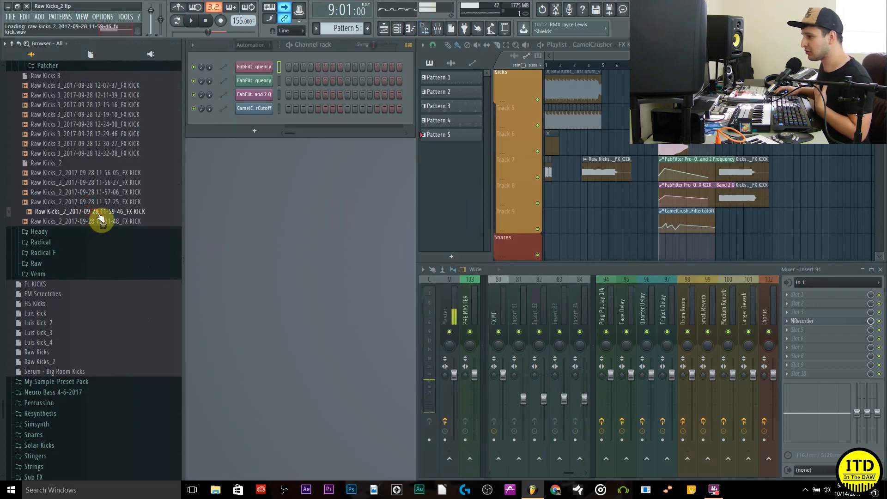
left_click(118, 173)
left_click(121, 115)
left_click(121, 105)
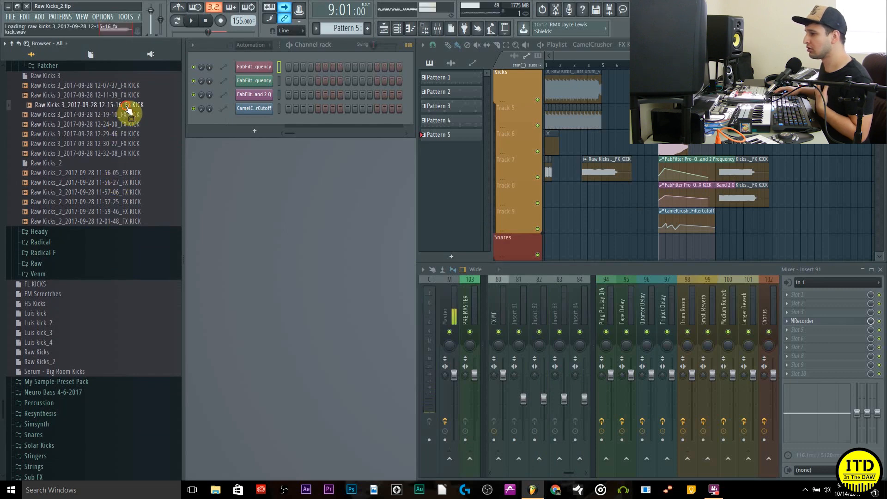
left_click(109, 212)
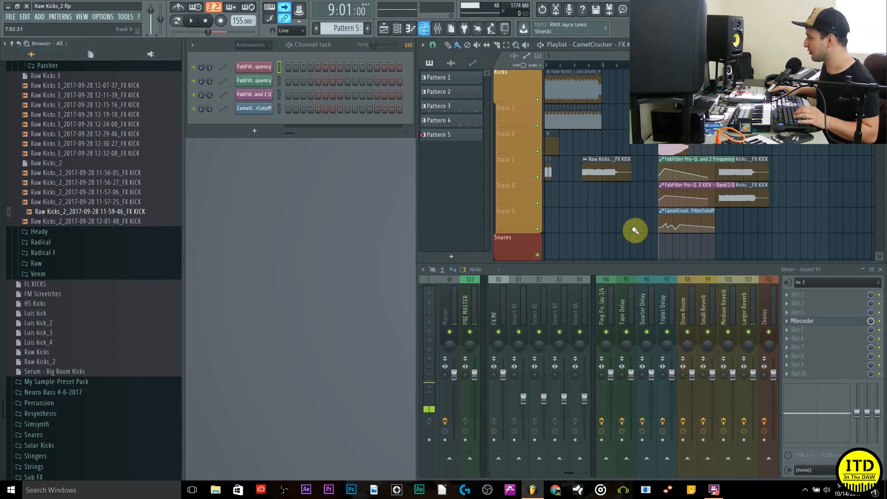
key("alt+F8")
Zoom the playlist to the automation clips at bar 9 and open CamelCrusher from the FX KICK mixer track
left_click_drag(511, 254, 670, 159)
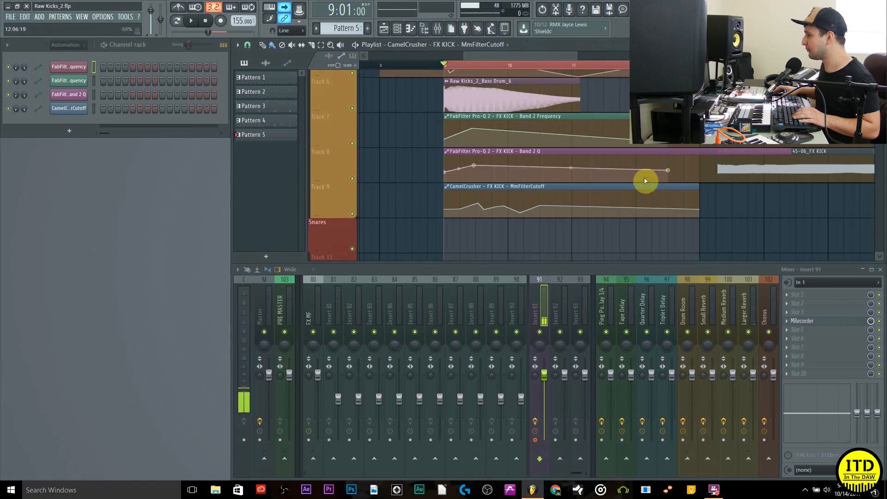
scroll(654, 176, "up", 2)
scroll(481, 303, "up", 10)
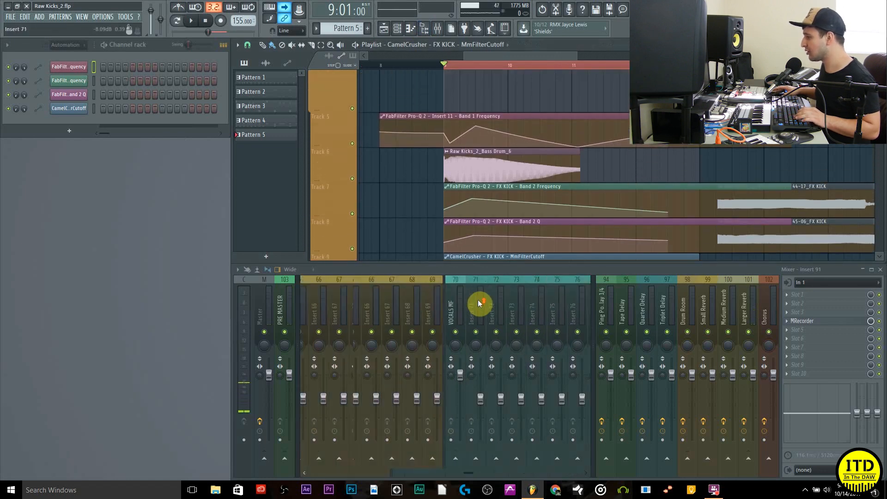
scroll(481, 300, "up", 2)
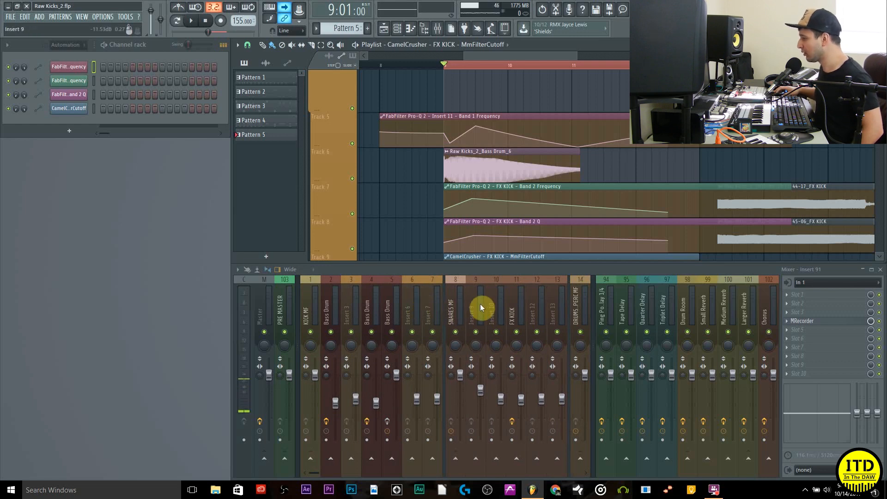
left_click(514, 306)
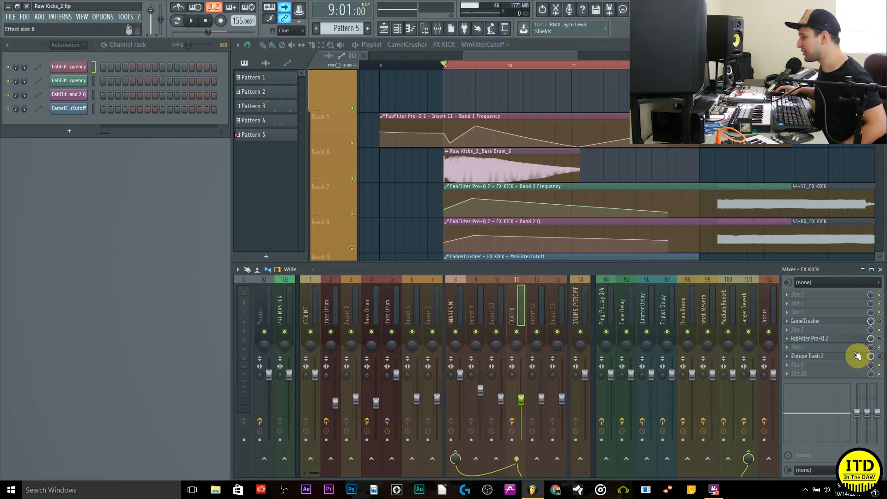
left_click(836, 323)
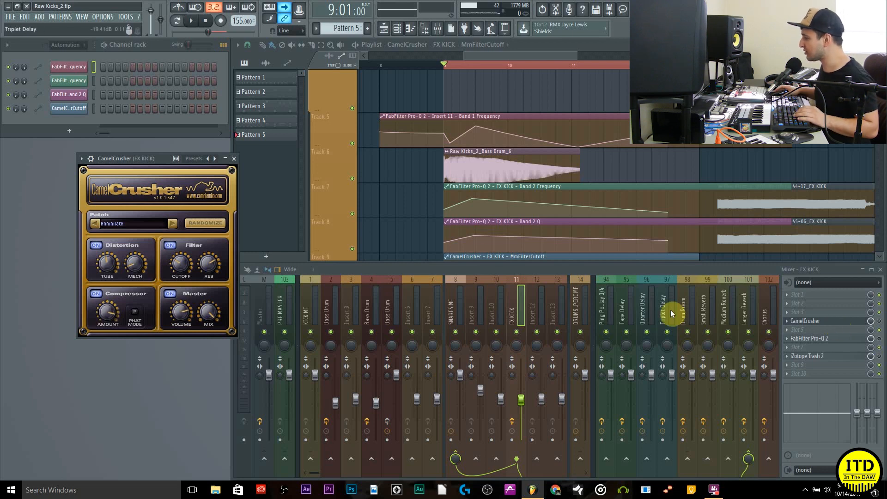
left_click_drag(157, 155, 162, 169)
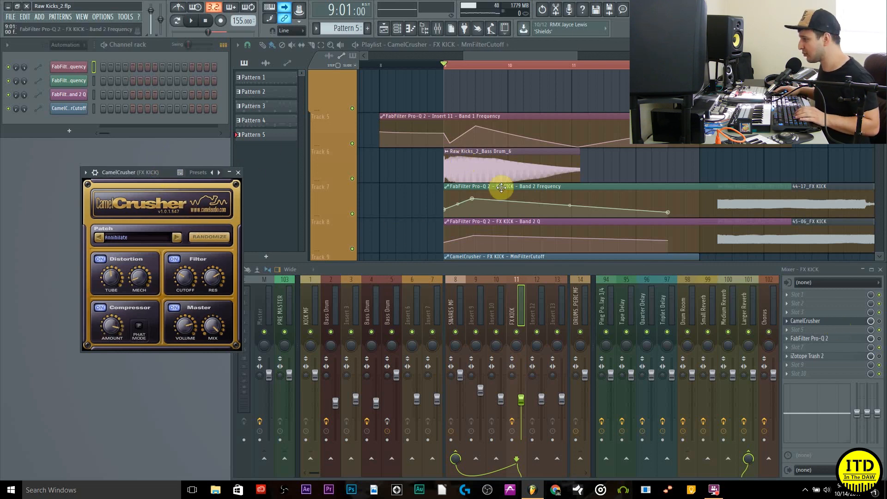
Play the bass drum clip from bar 9 with CamelCrusher bypassed, and reposition the plugin window
key("space")
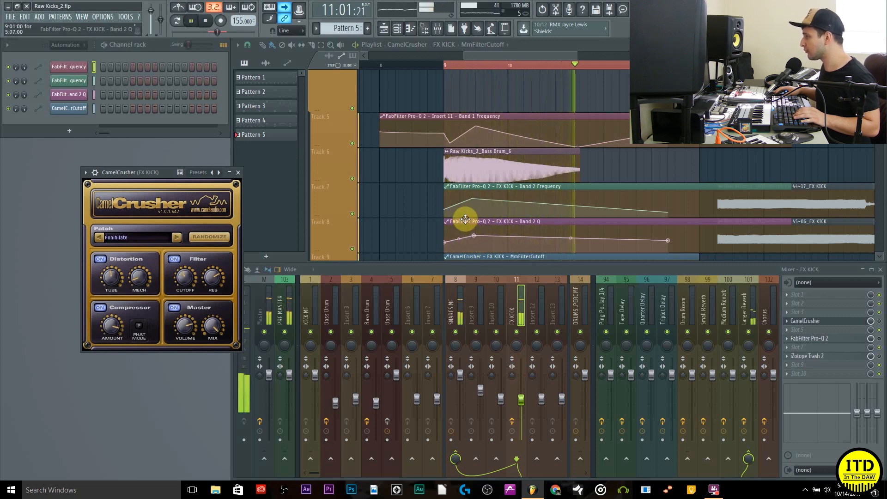
key("space")
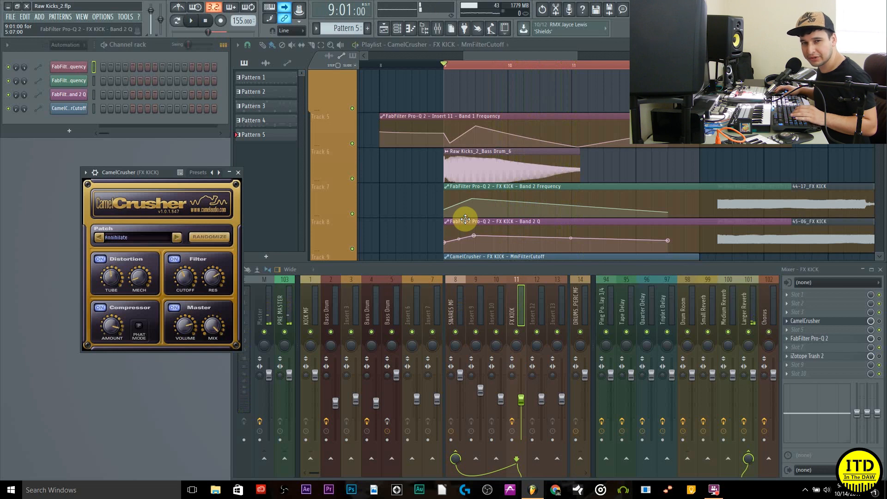
left_click_drag(137, 172, 195, 188)
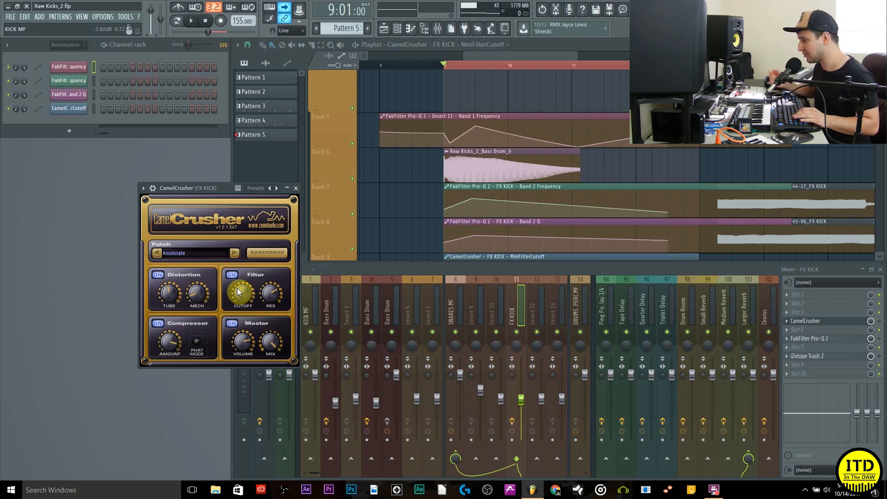
key("space")
key("space")
Enable CamelCrusher on the FX KICK mixer track and play the bass drum clip from bar 9 through it
left_click(880, 322)
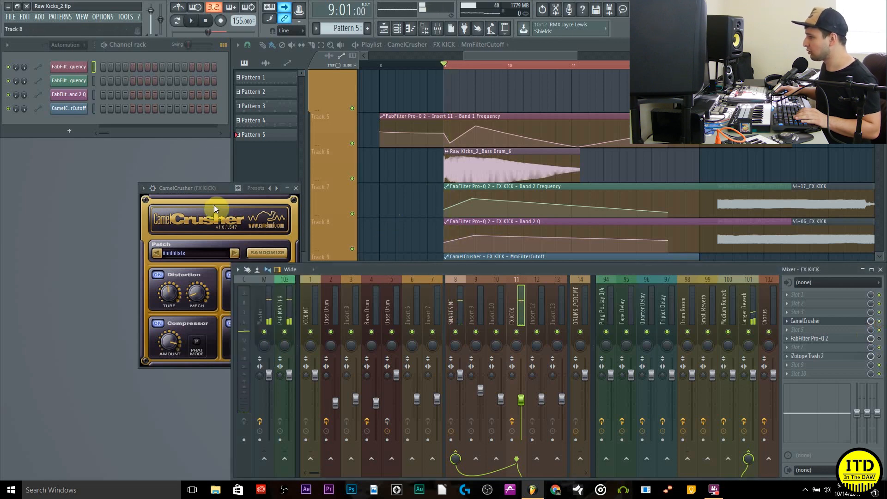
left_click_drag(192, 184, 184, 176)
key("space")
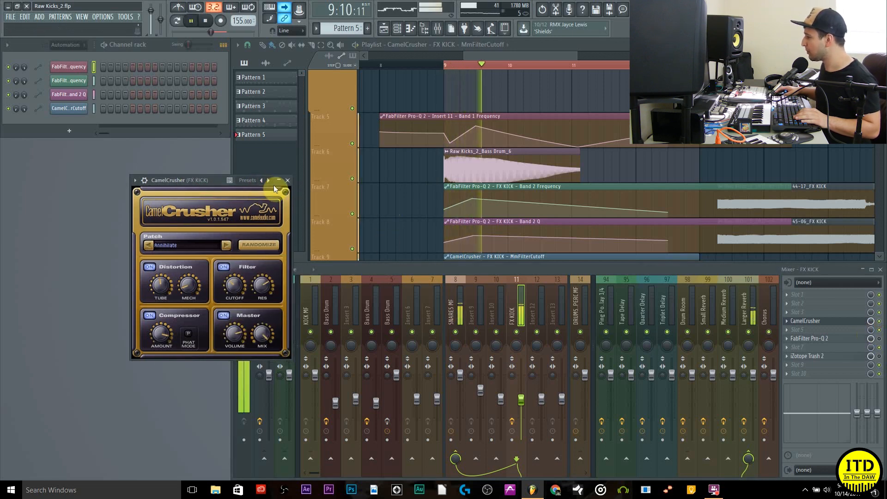
key("space")
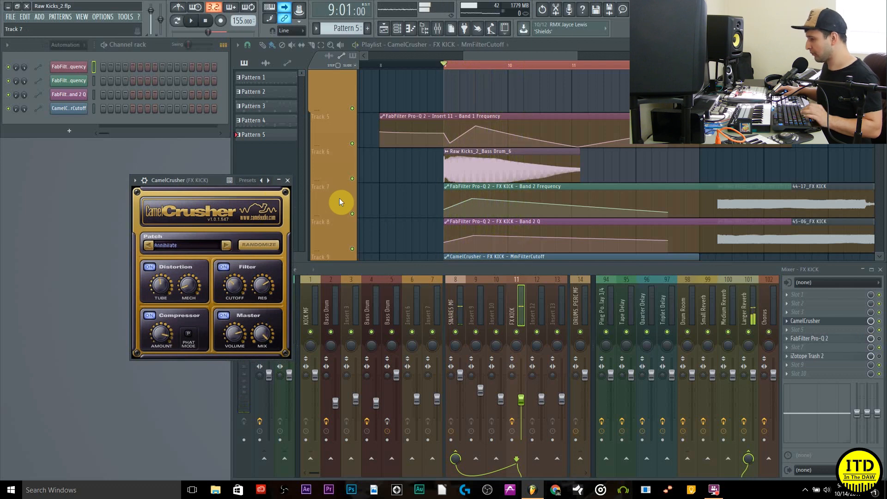
key("space")
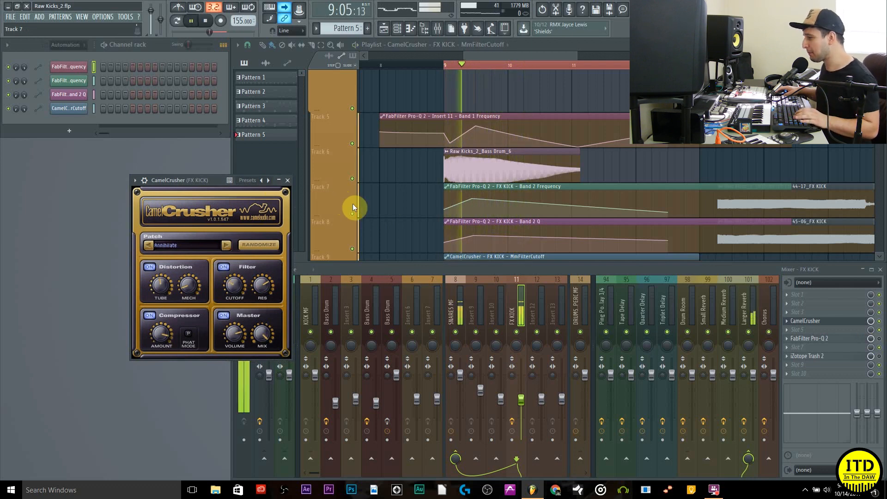
key("space")
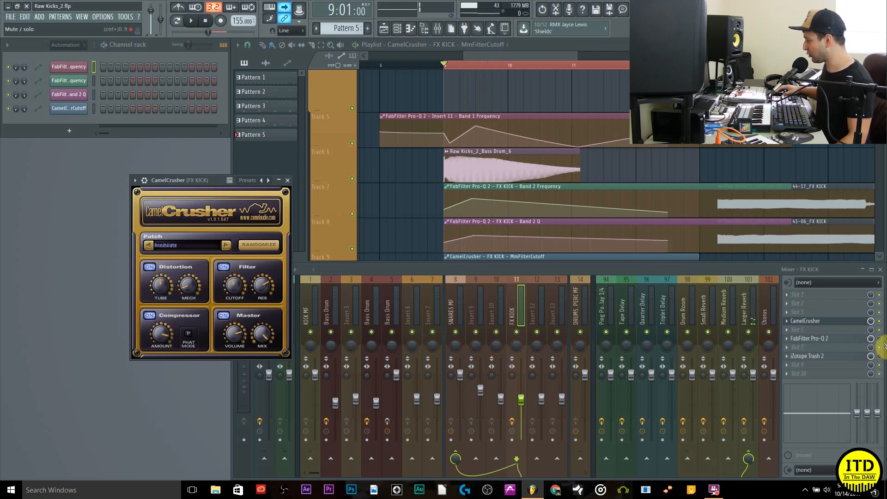
Enable and open FabFilter Pro-Q 2 on the FX KICK track, and play from bar 9 to examine its automated bands
left_click(835, 345)
left_click(836, 346)
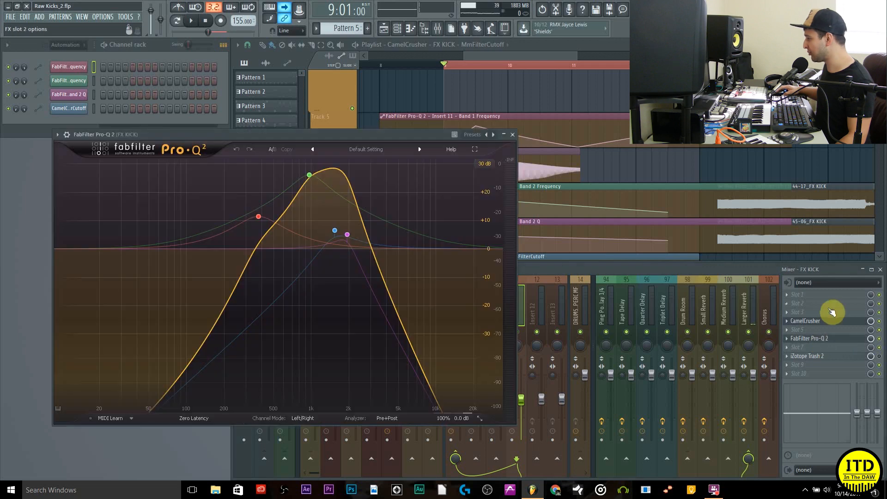
left_click_drag(319, 139, 392, 126)
key("space")
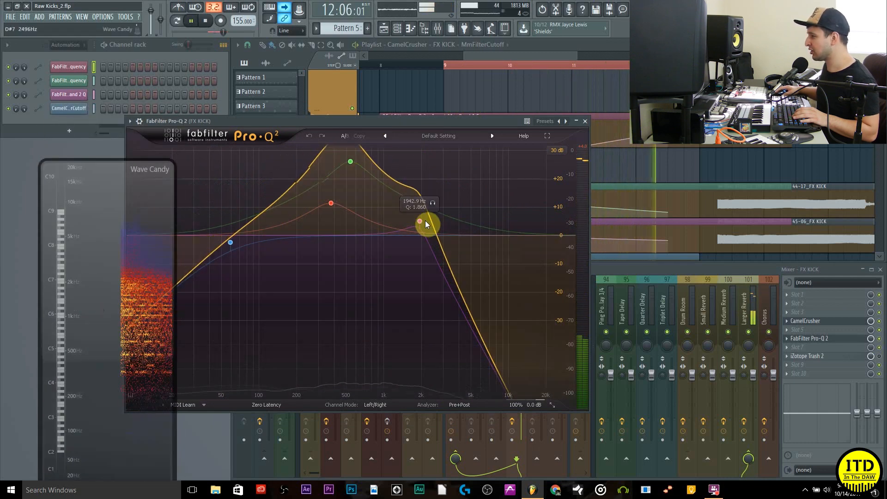
key("space")
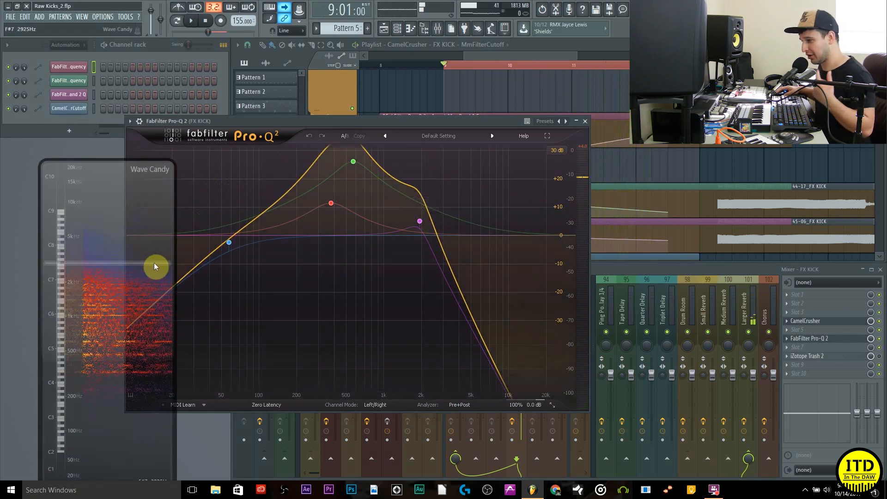
key("space")
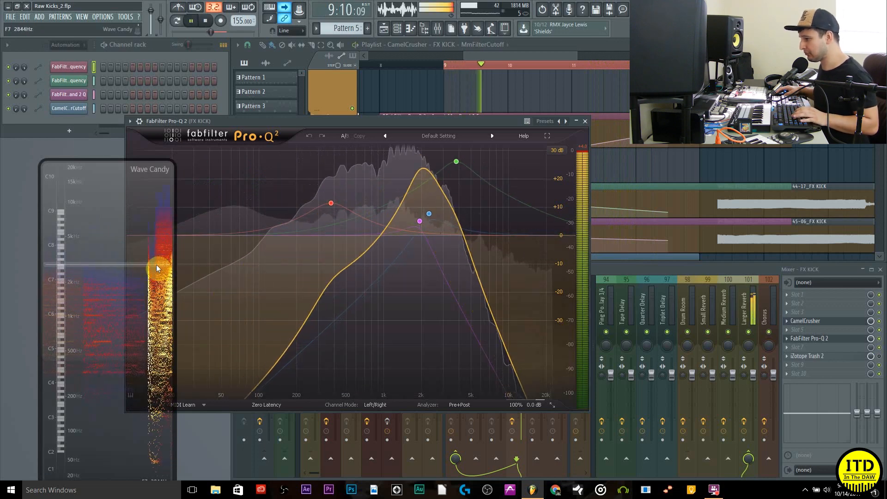
Stop playback, close Pro-Q 2, then enable and open iZotope Trash 2 on the FX KICK mixer track
key("space")
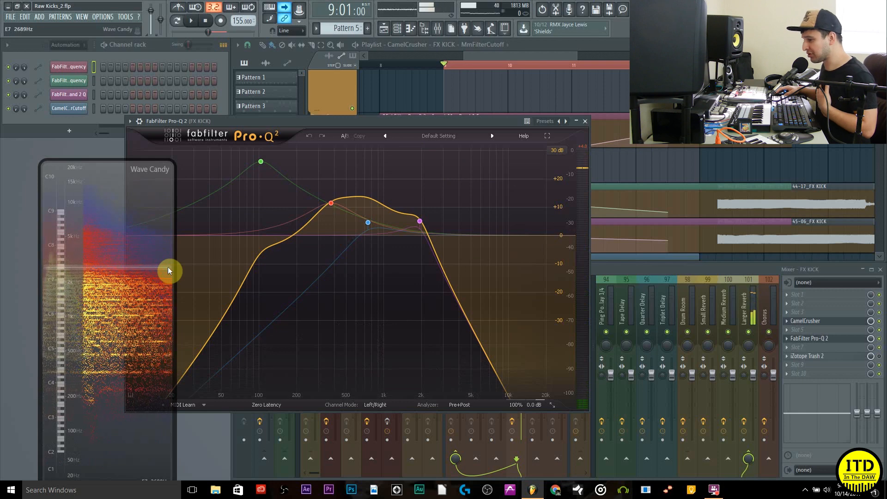
left_click(585, 121)
left_click(881, 358)
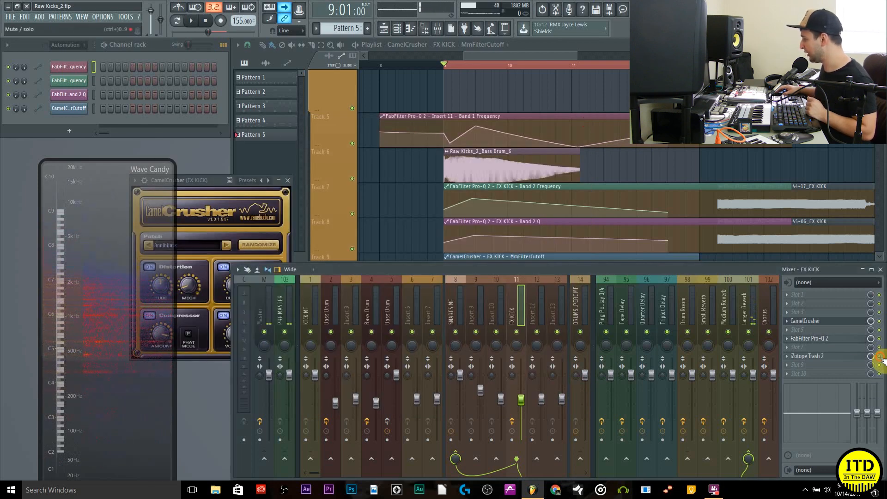
left_click(852, 359)
left_click_drag(272, 151, 444, 134)
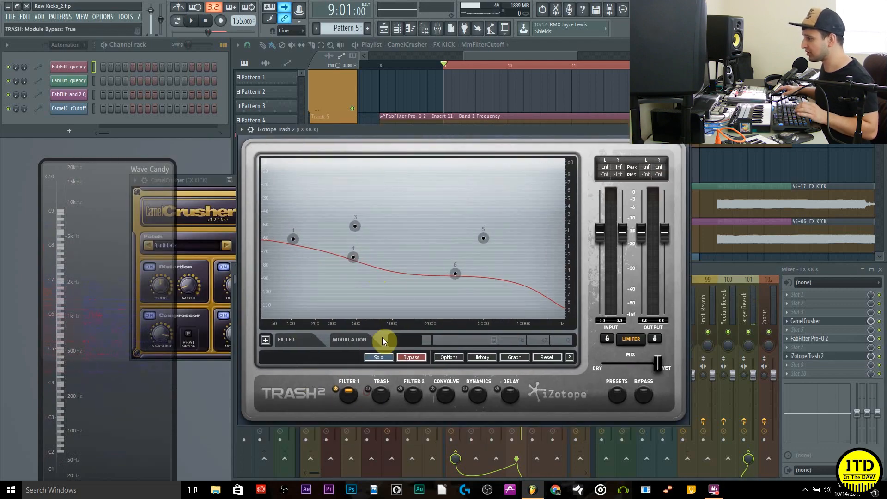
Play the bass drum clip from bar 9 with Trash 2's distortion module bypassed, and move the Wave Candy spectrum display upward
key("space")
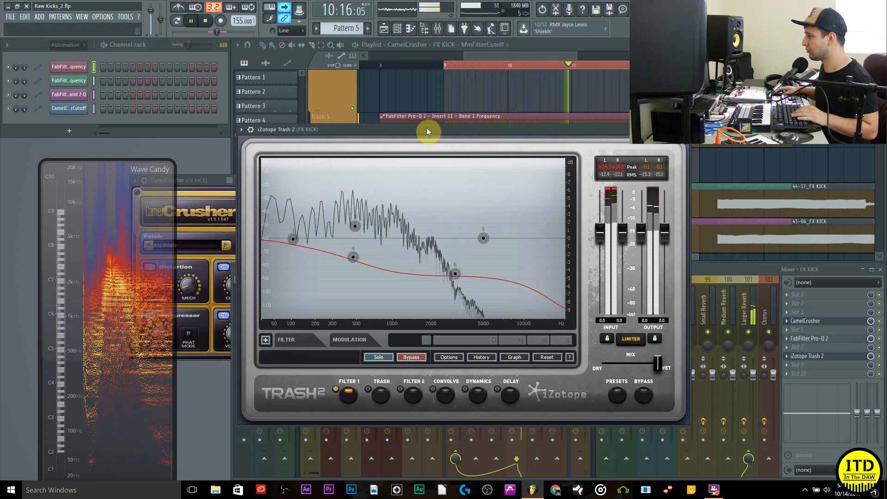
key("space")
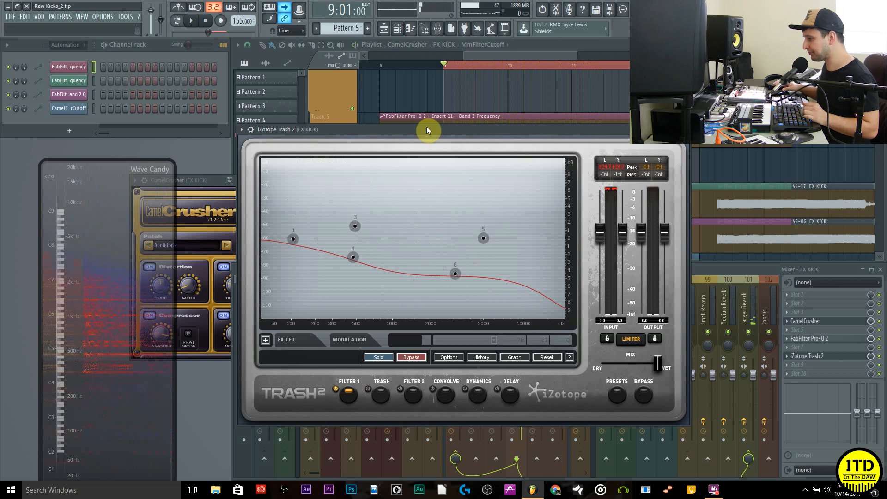
left_click_drag(55, 320, 56, 288)
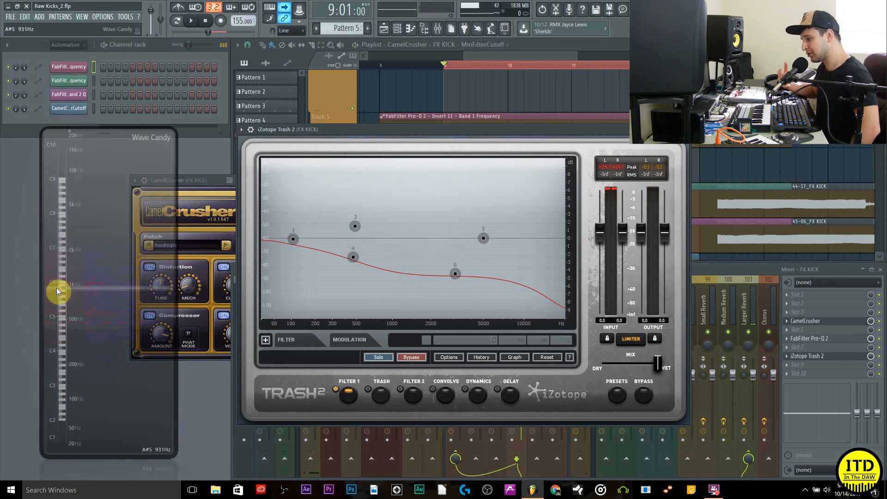
Activate the Trash distortion module in Trash 2 and play the bass drum clip from bar 9 through it
left_click(378, 396)
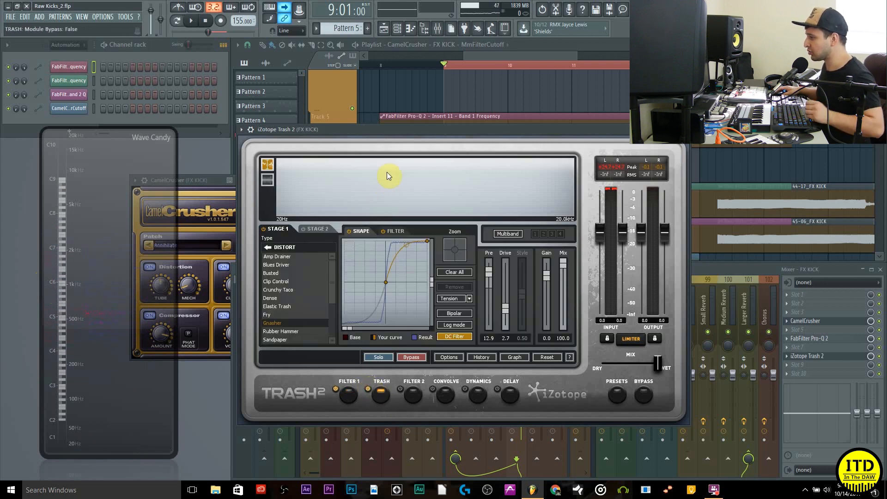
key("space")
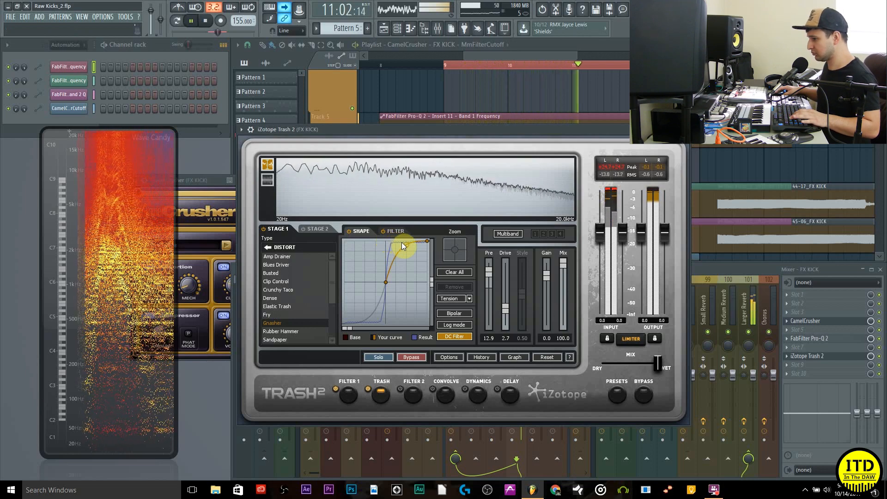
key("space")
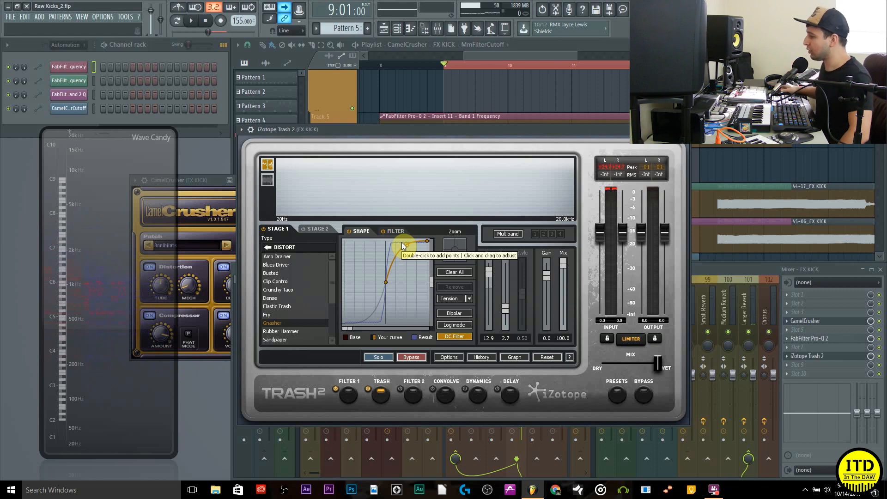
Close the Trash 2 and CamelCrusher windows and bring the automation clips around bar 9 into closer view
left_click(684, 130)
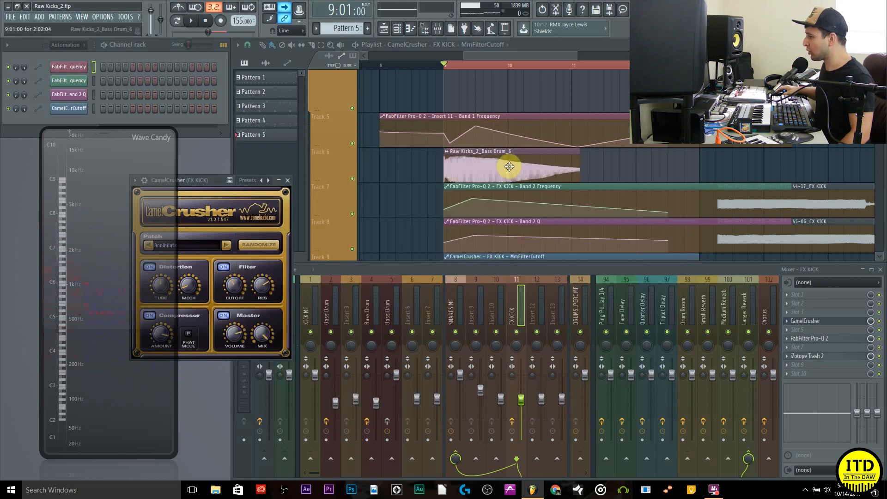
left_click(287, 180)
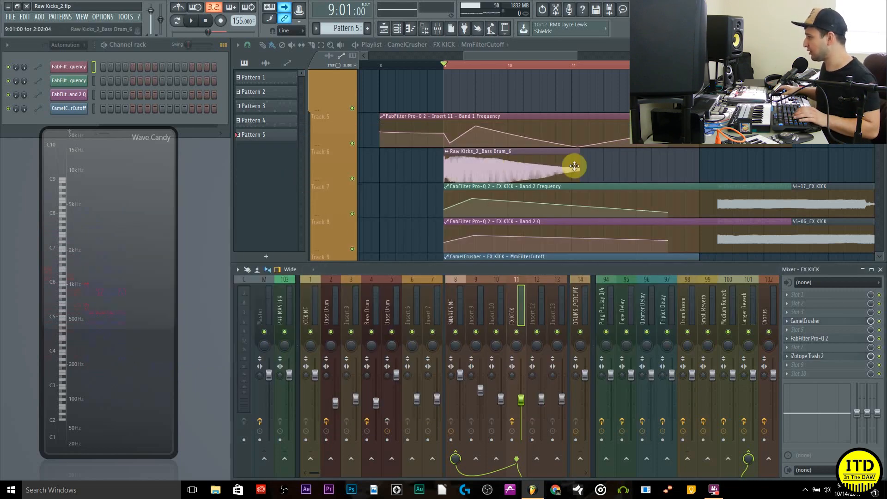
scroll(448, 234, "down", 2)
scroll(450, 233, "up", 2)
scroll(658, 148, "up", 1)
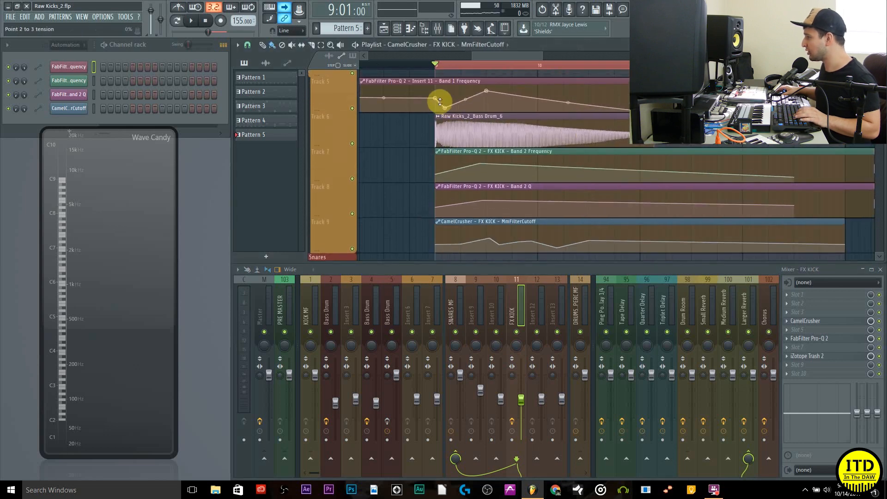
Reopen CamelCrusher from the FX KICK track and play from bar 9 with its filter cutoff automation
left_click(845, 322)
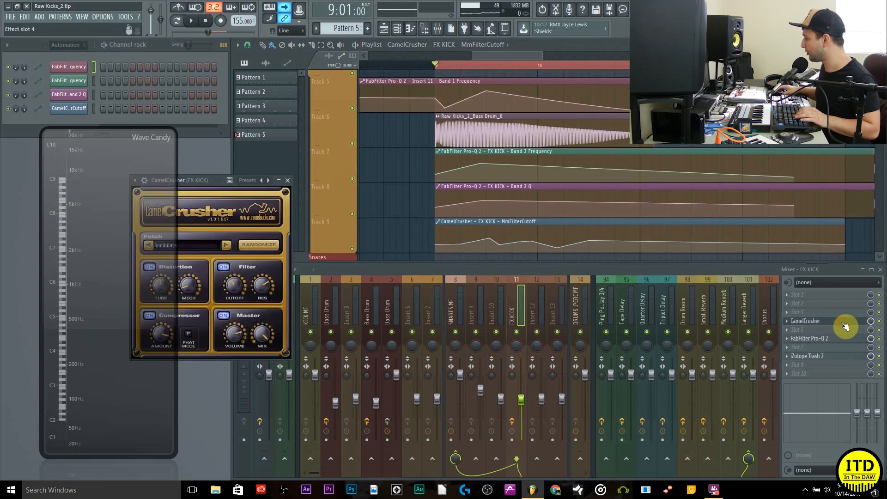
left_click_drag(221, 180, 286, 181)
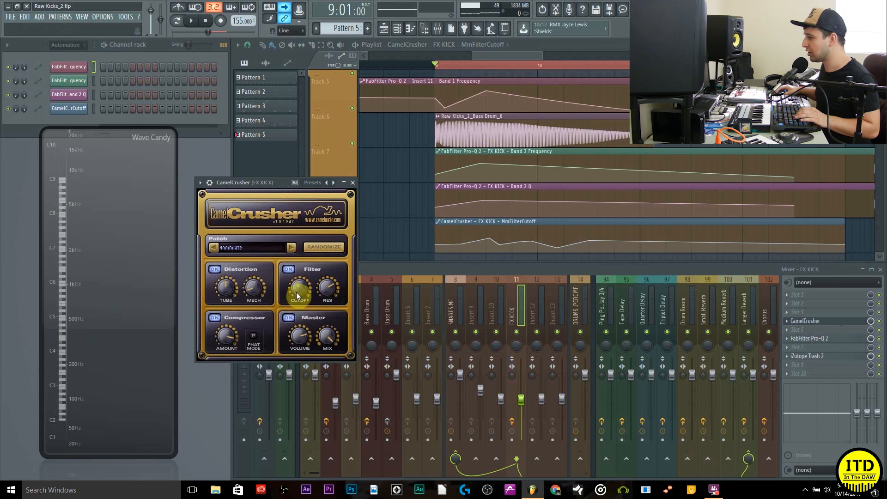
key("space")
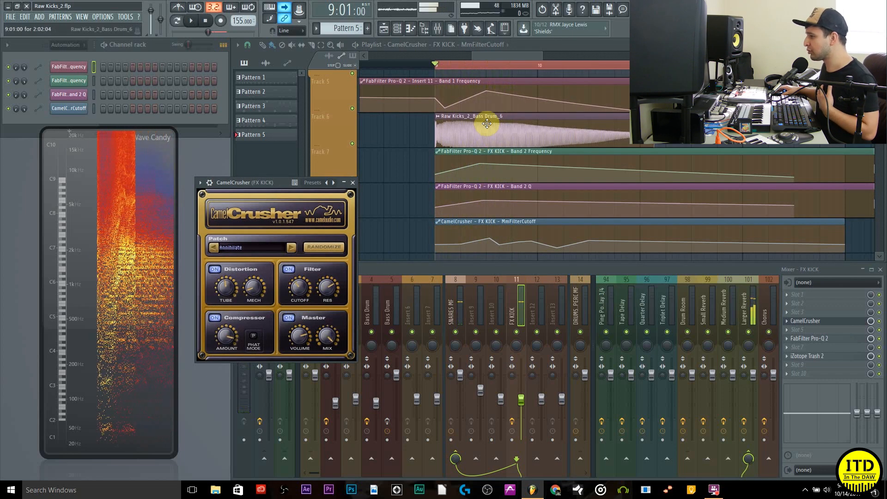
Toggle CamelCrusher's bypass on the FX KICK track and play from bar 9 to compare the sound
left_click(876, 323)
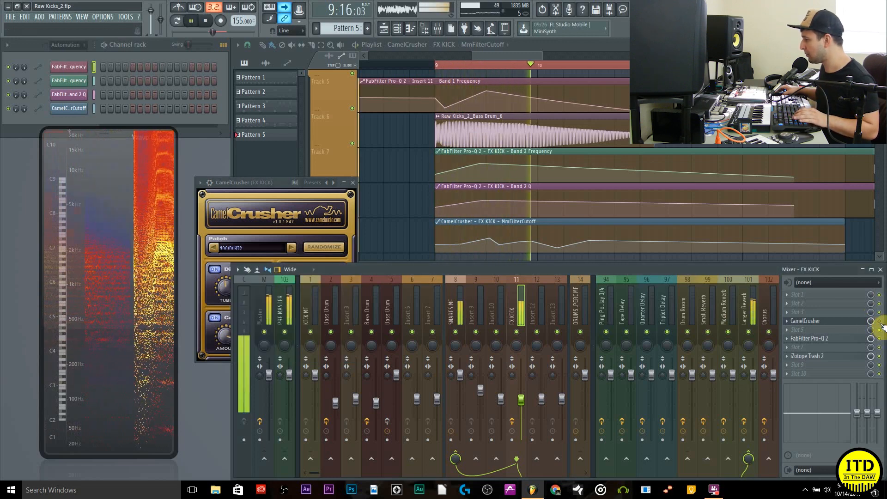
key("space")
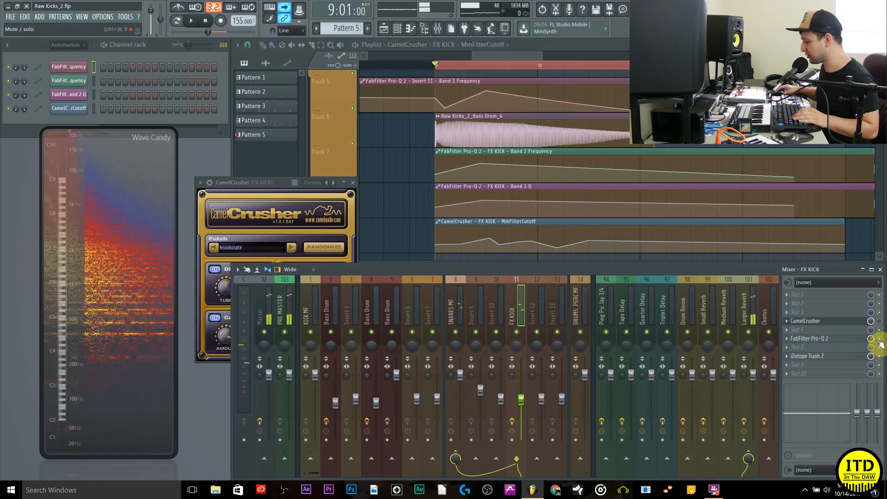
key("space")
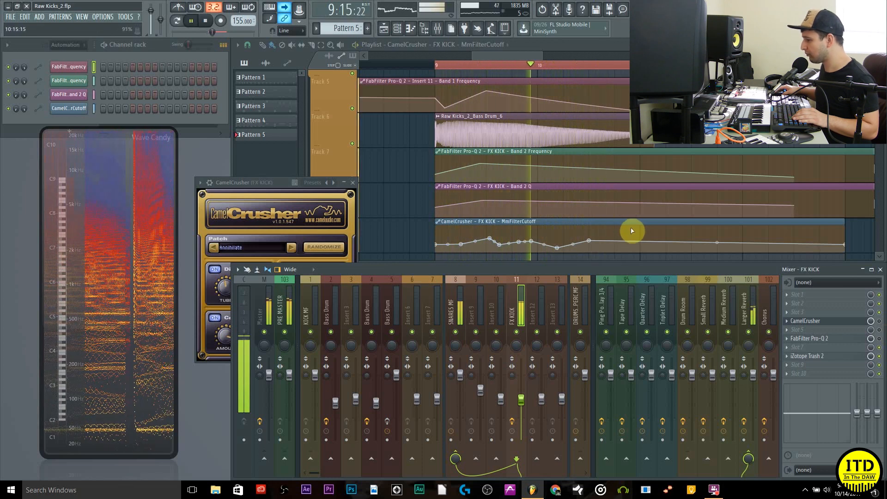
key("space")
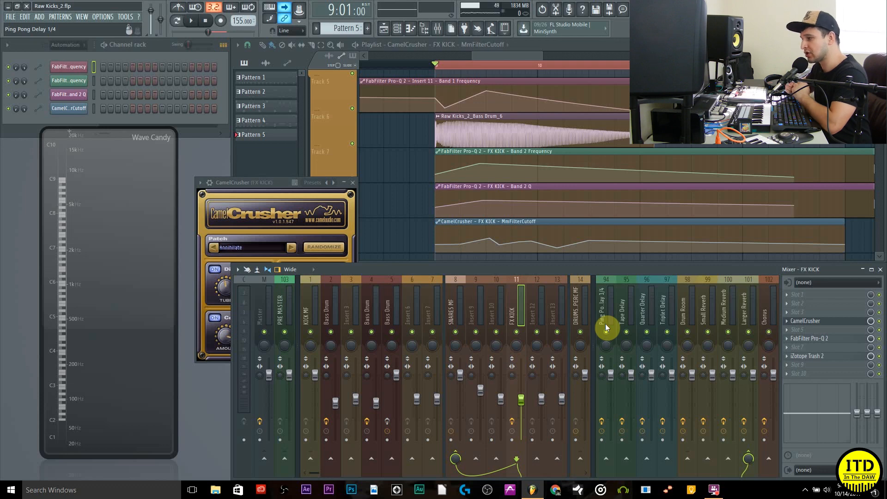
Close CamelCrusher and copy the Fazortan phaser from the Bass Drum mixer track into the first FX KICK effect slot
left_click(353, 183)
left_click(396, 305)
left_click(372, 304)
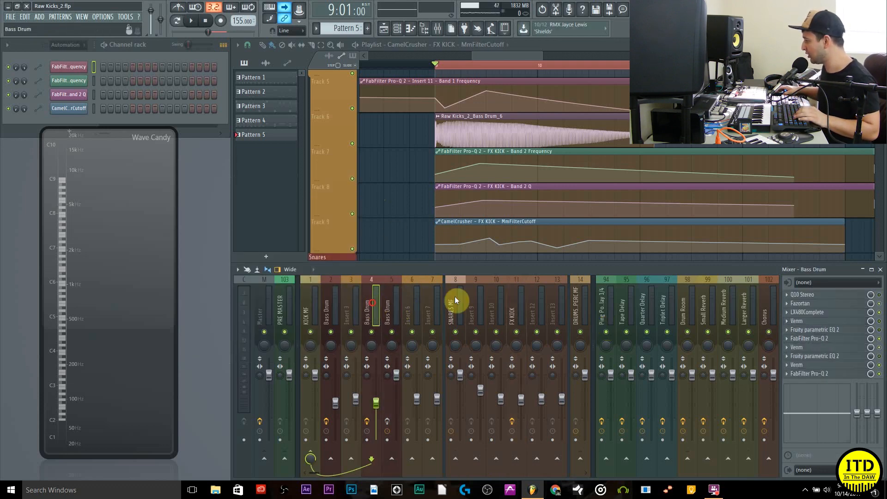
left_click(787, 304)
left_click_drag(813, 316, 518, 293)
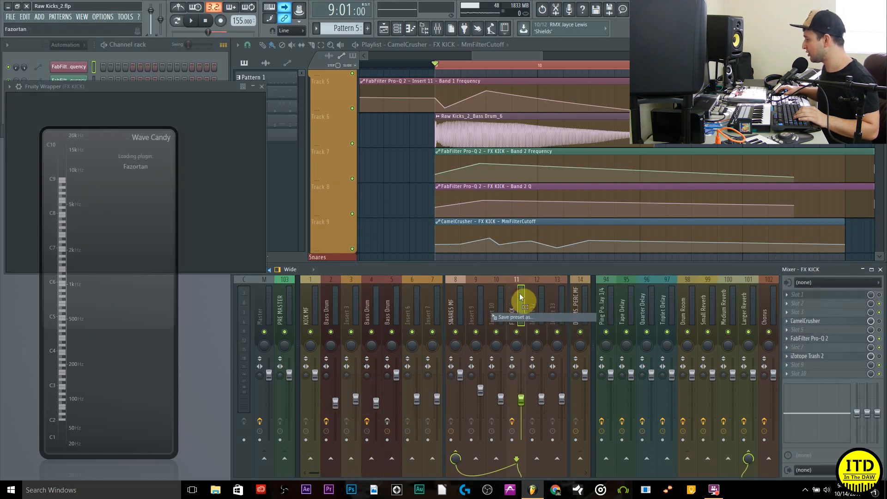
left_click(298, 87)
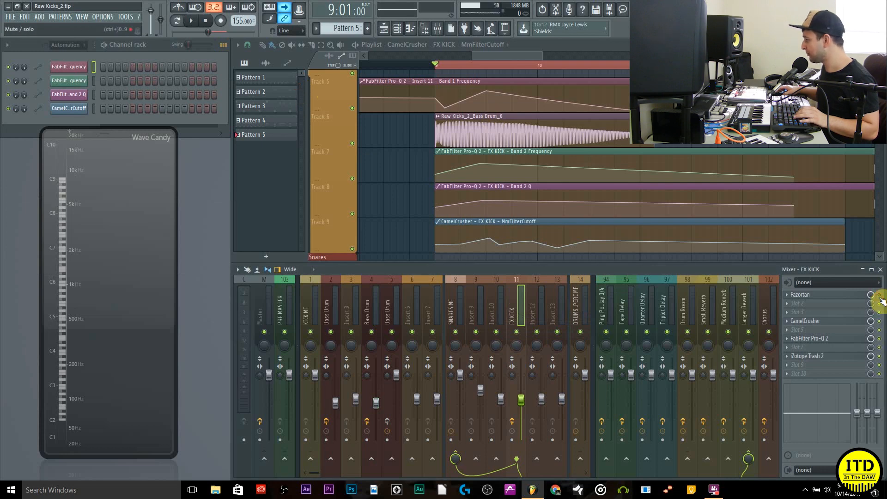
Compare the bass drum clip from bar 9 with Fazortan bypassed and enabled on the FX KICK track
left_click(852, 296)
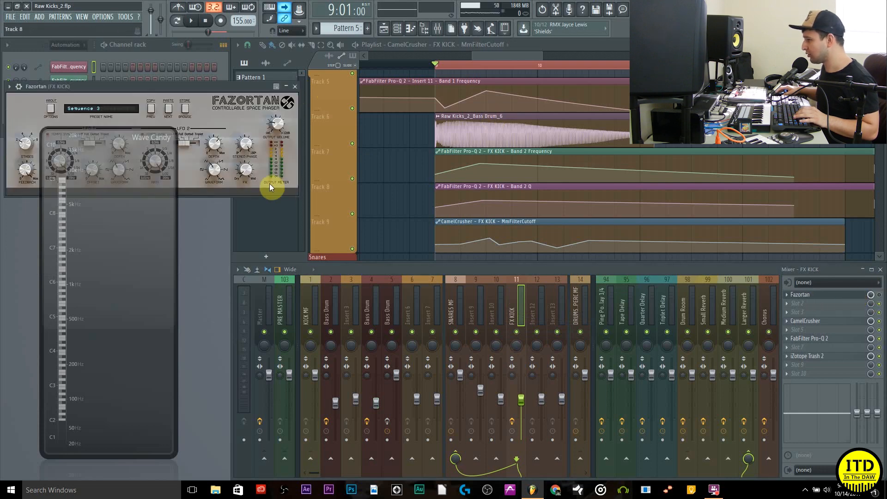
left_click(295, 88)
key("space")
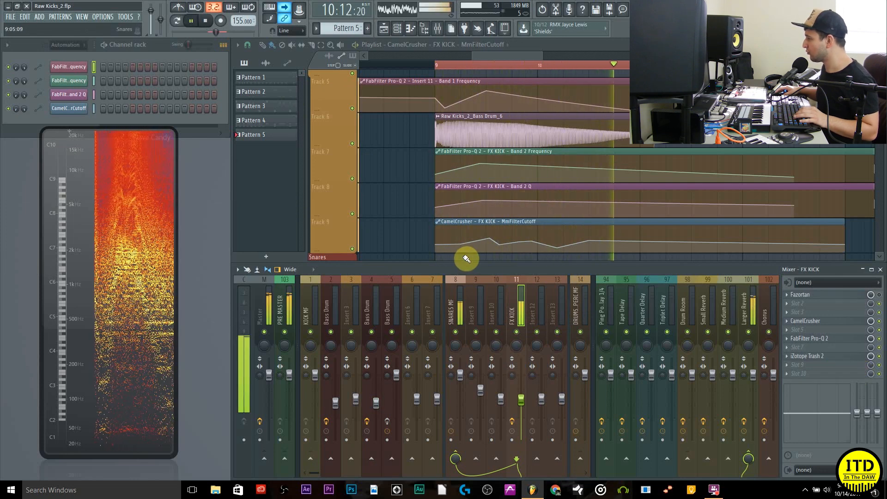
key("space")
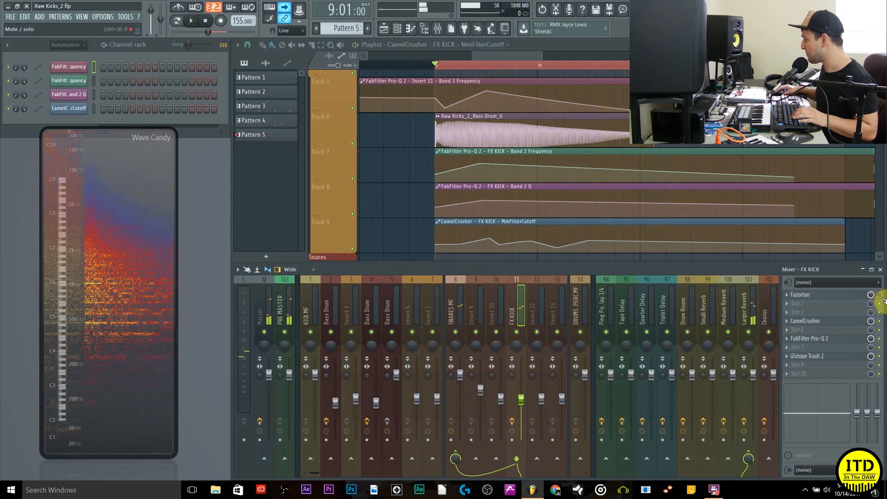
key("space")
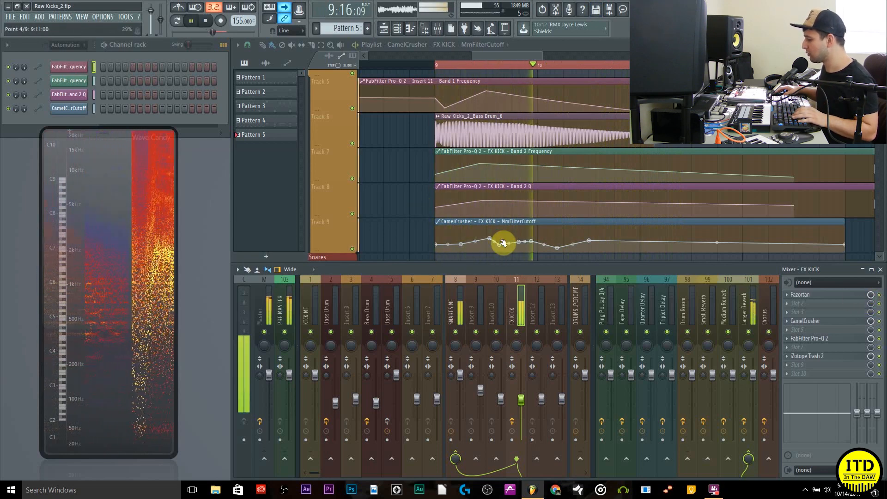
key("space")
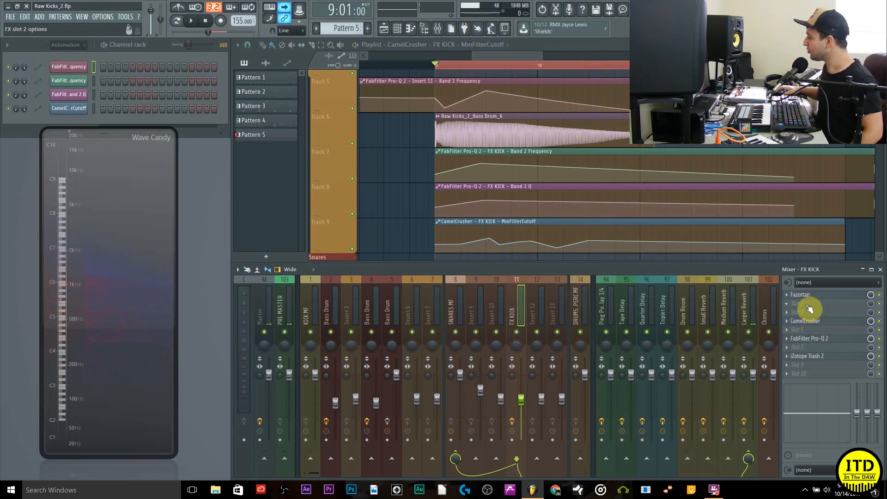
Open Fazortan on the FX KICK track and set LFO 2 to a 1/4 note rate and a square waveform
left_click(811, 294)
left_click_drag(150, 85, 334, 162)
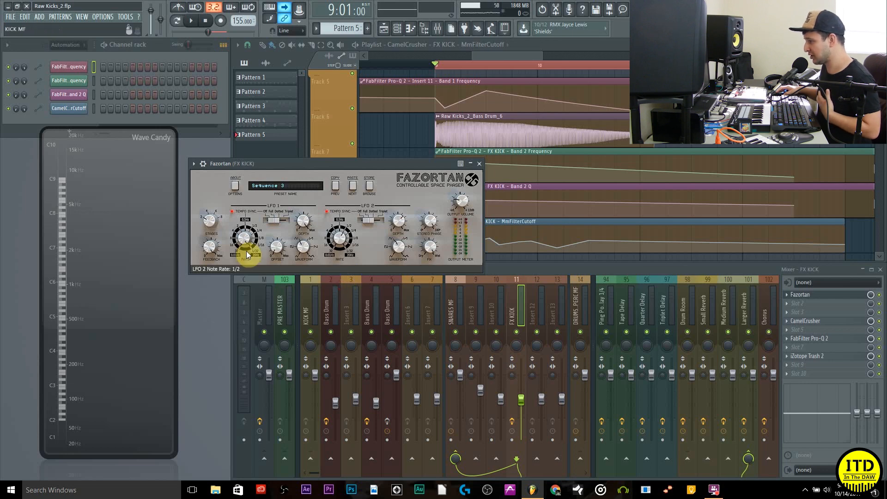
left_click_drag(340, 240, 339, 226)
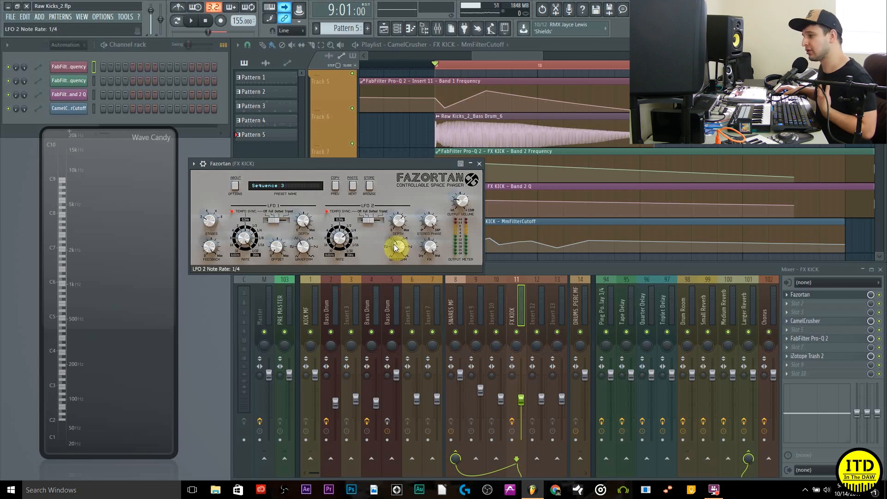
left_click_drag(386, 238, 384, 259)
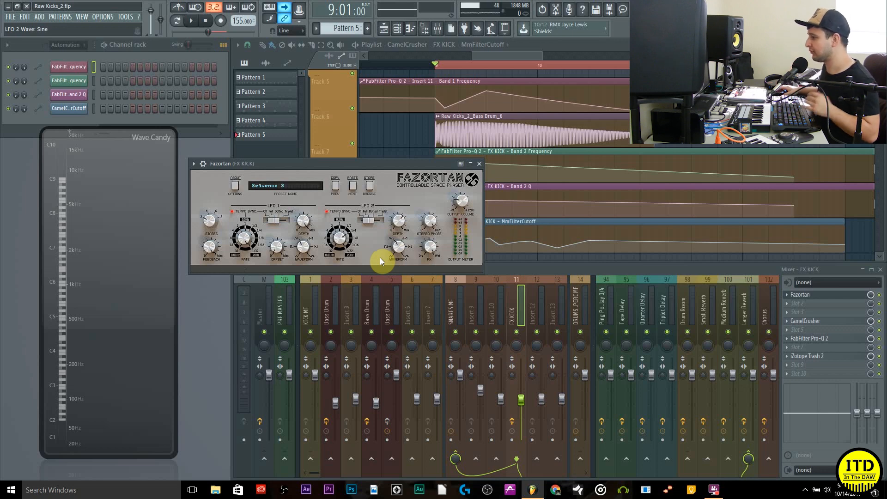
left_click_drag(411, 255, 393, 279)
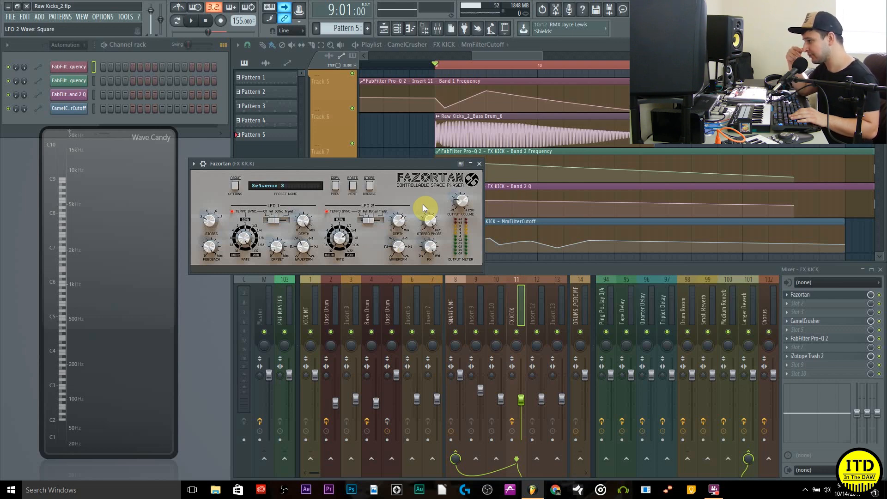
Play the bass drum clip twice from bar 9 to hear Fazortan's adjusted LFO 2 modulation
key("space")
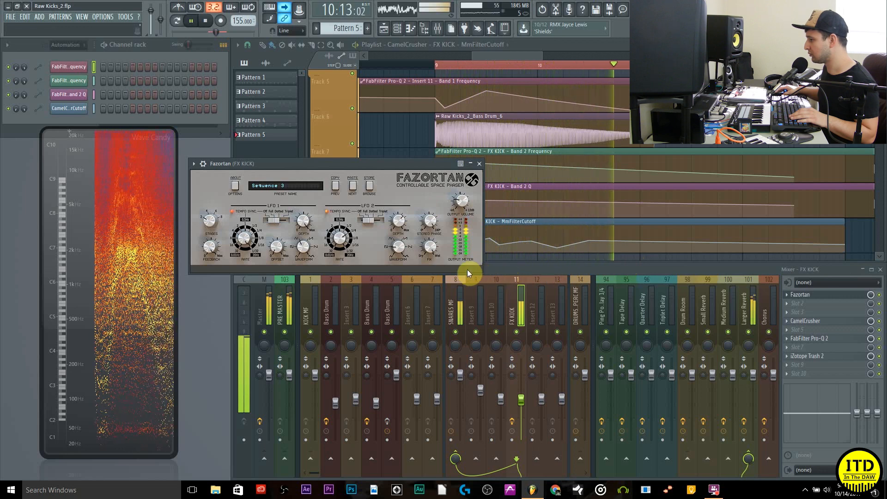
key("space")
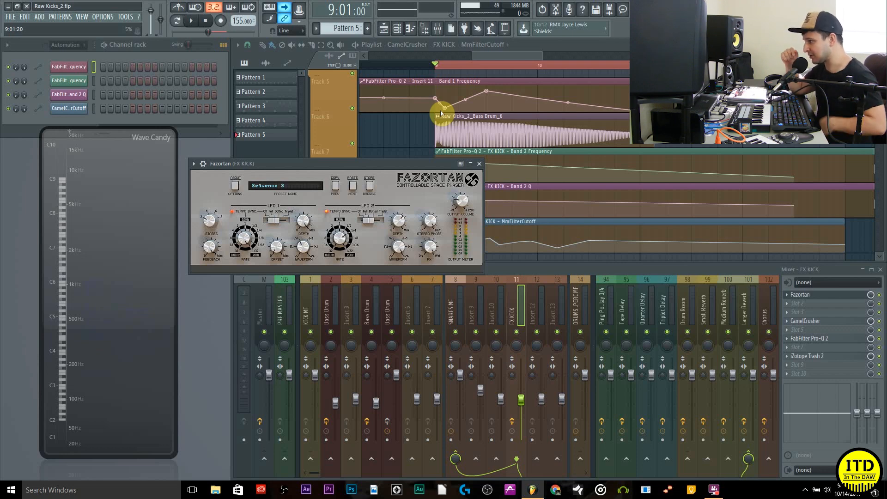
key("space")
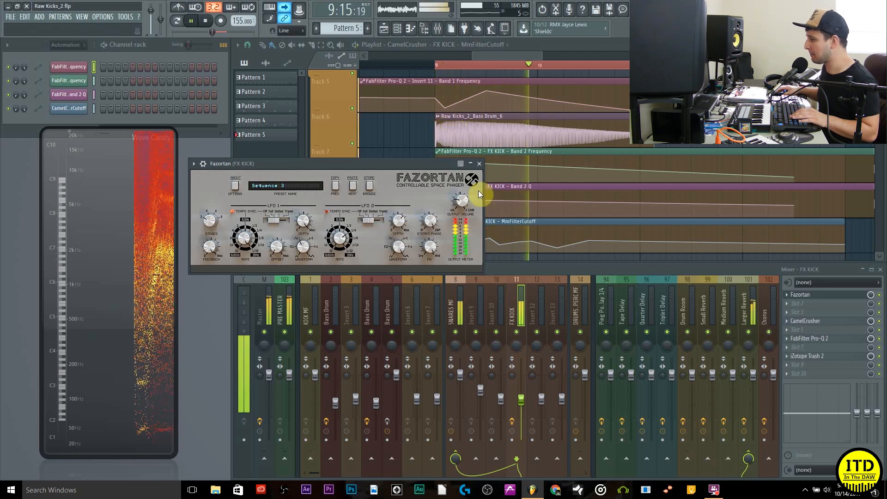
key("space")
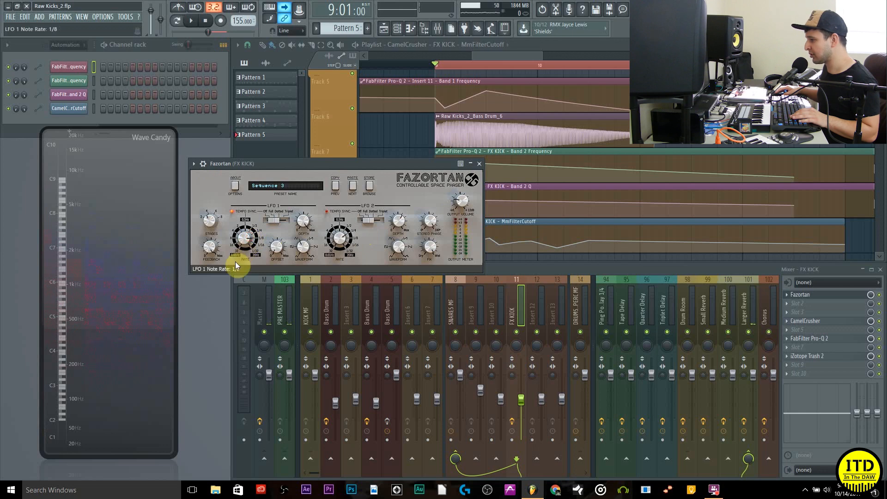
Set Fazortan's LFO 1 note rate to 1/16 and play the bass drum clip from bar 9
left_click_drag(246, 233, 245, 229)
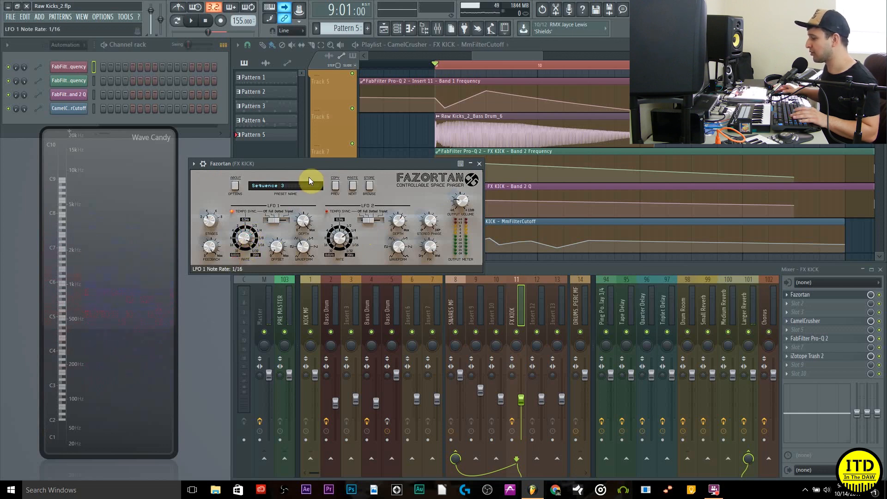
key("space")
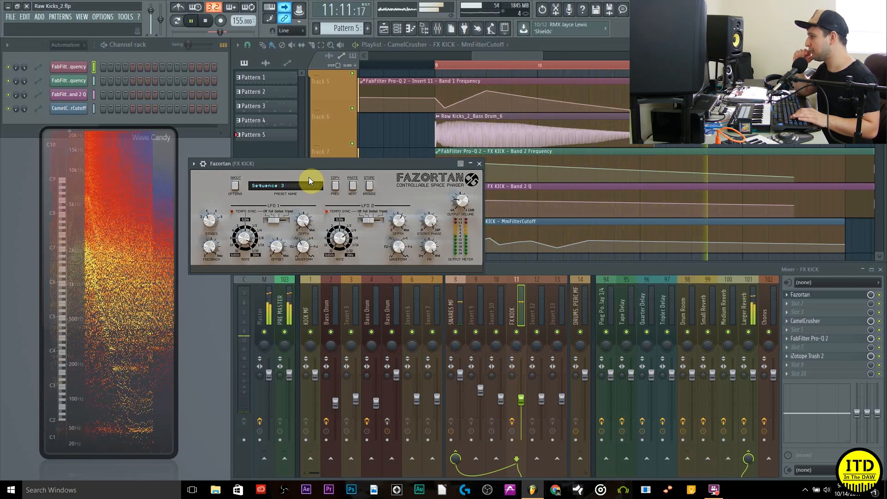
key("space")
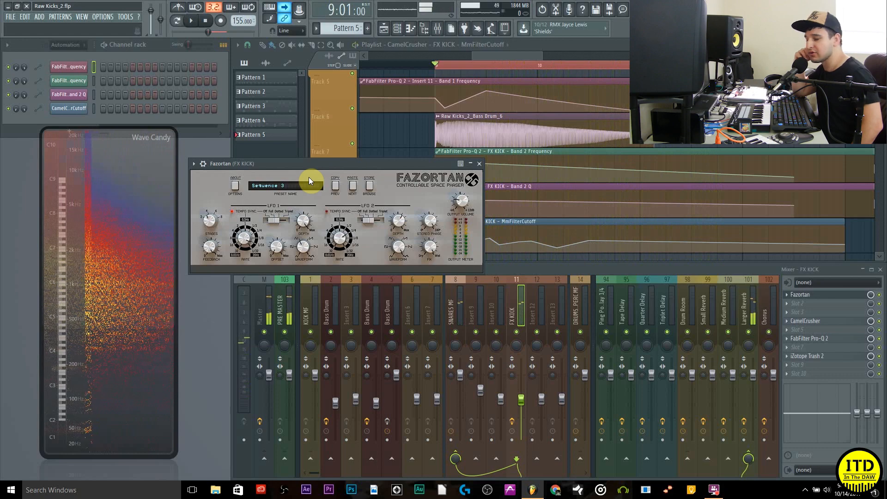